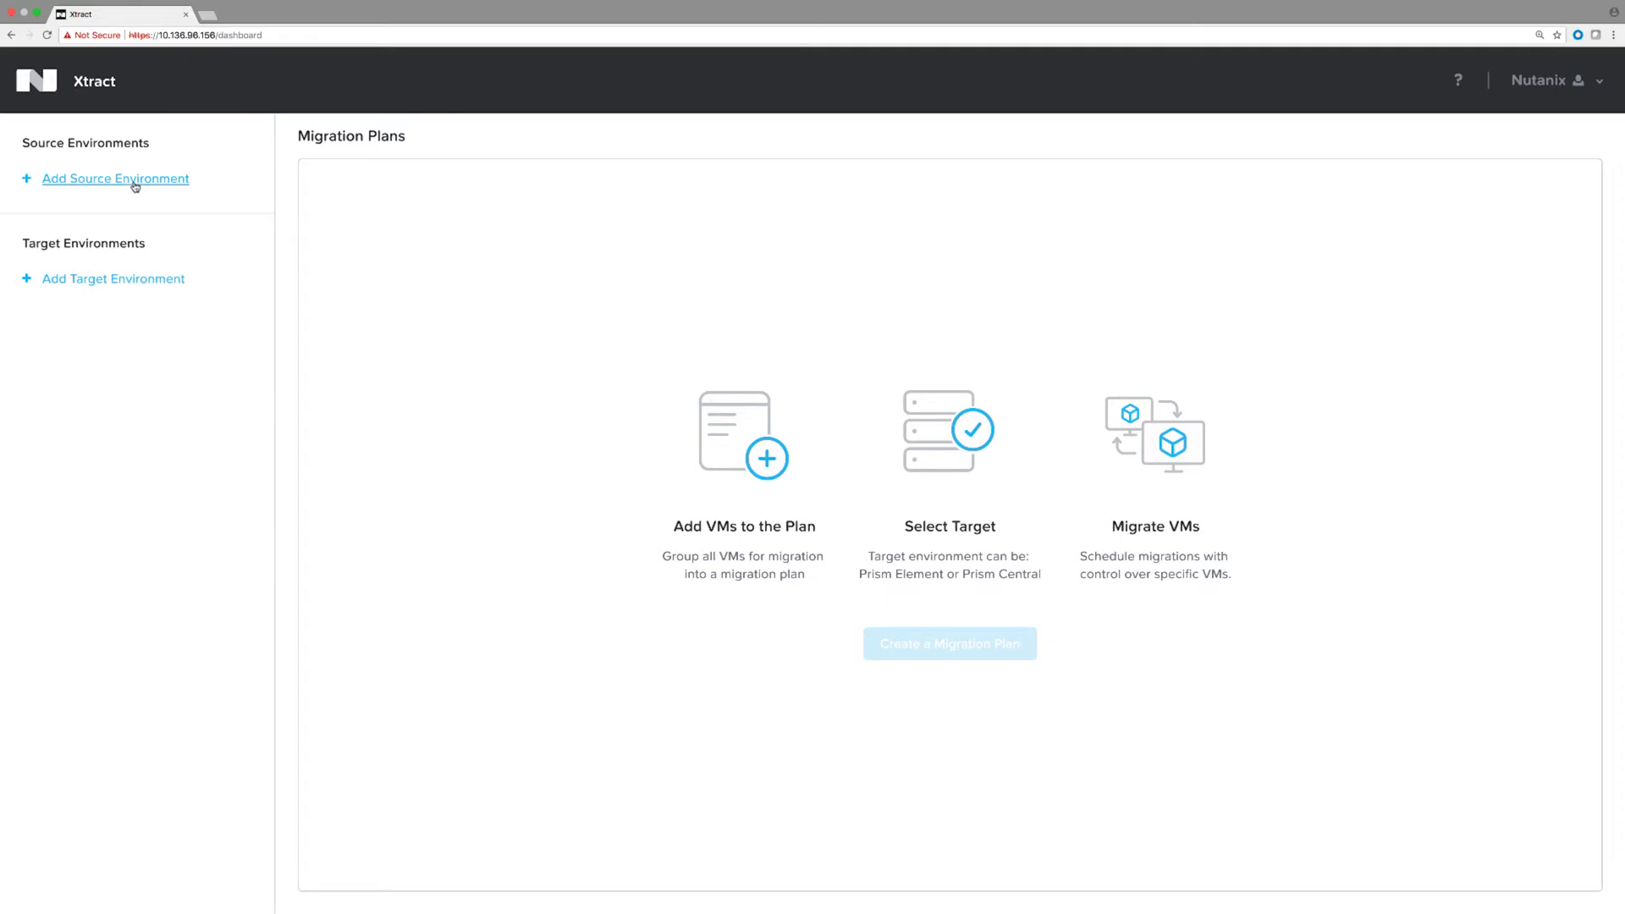
Add source environment 'Demo' for vCenter 10.136.72.150 with the vCenter administrator credentials.
left_click(136, 185)
type("Demo")
key("Tab")
type("10.136.72.150")
key("Tab")
type("administrator@vsphere.local")
key("Tab")
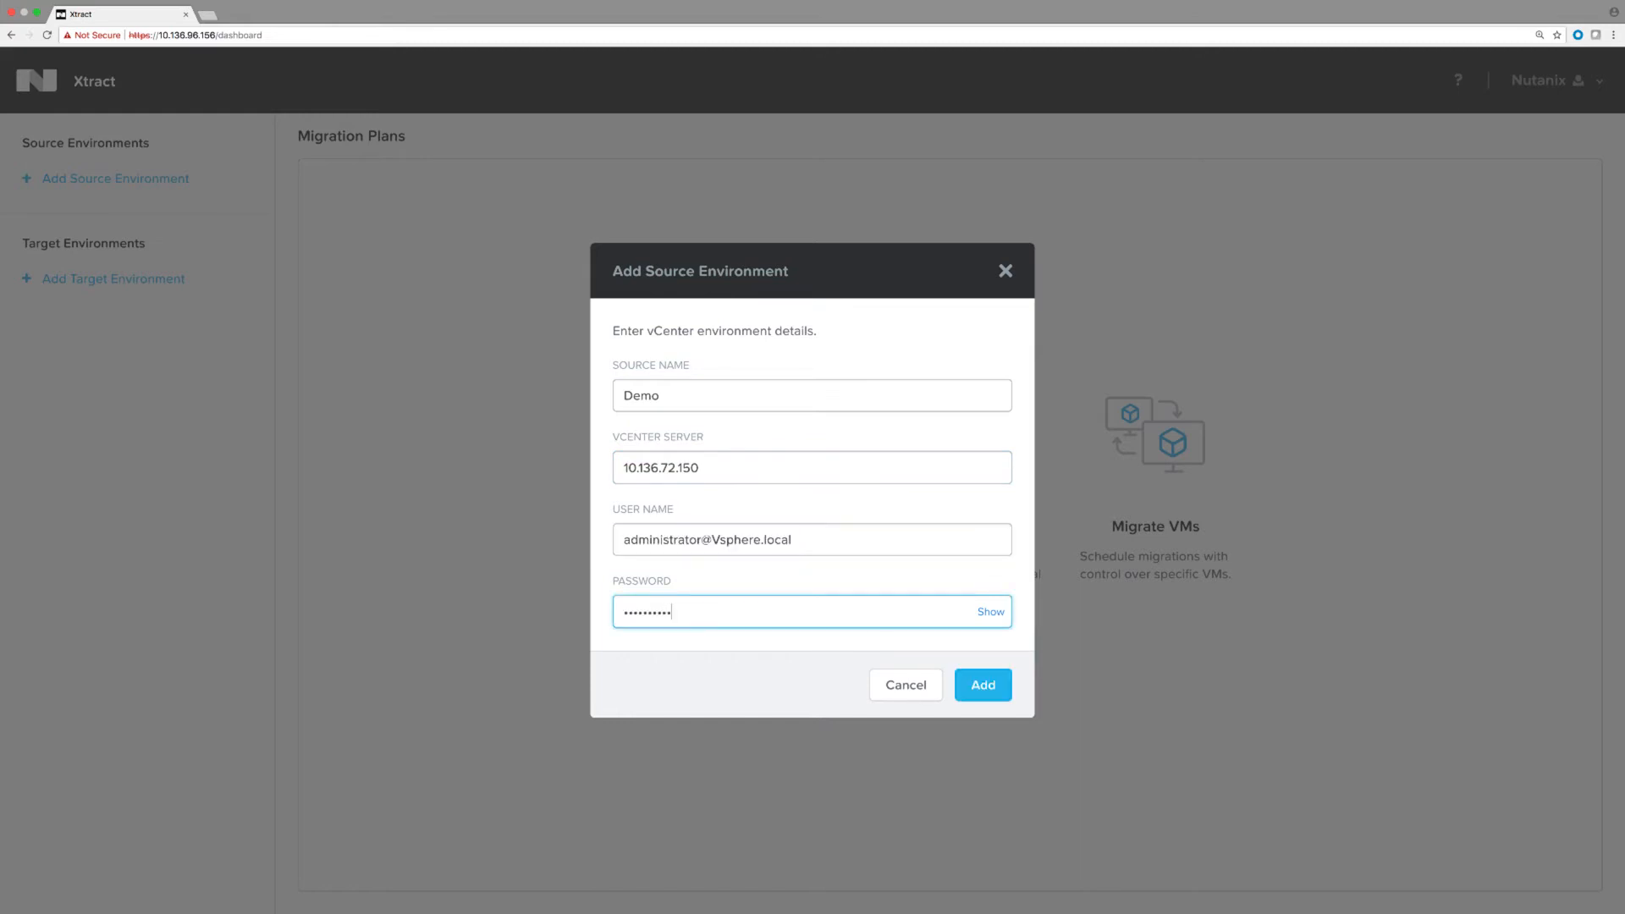
key("Return")
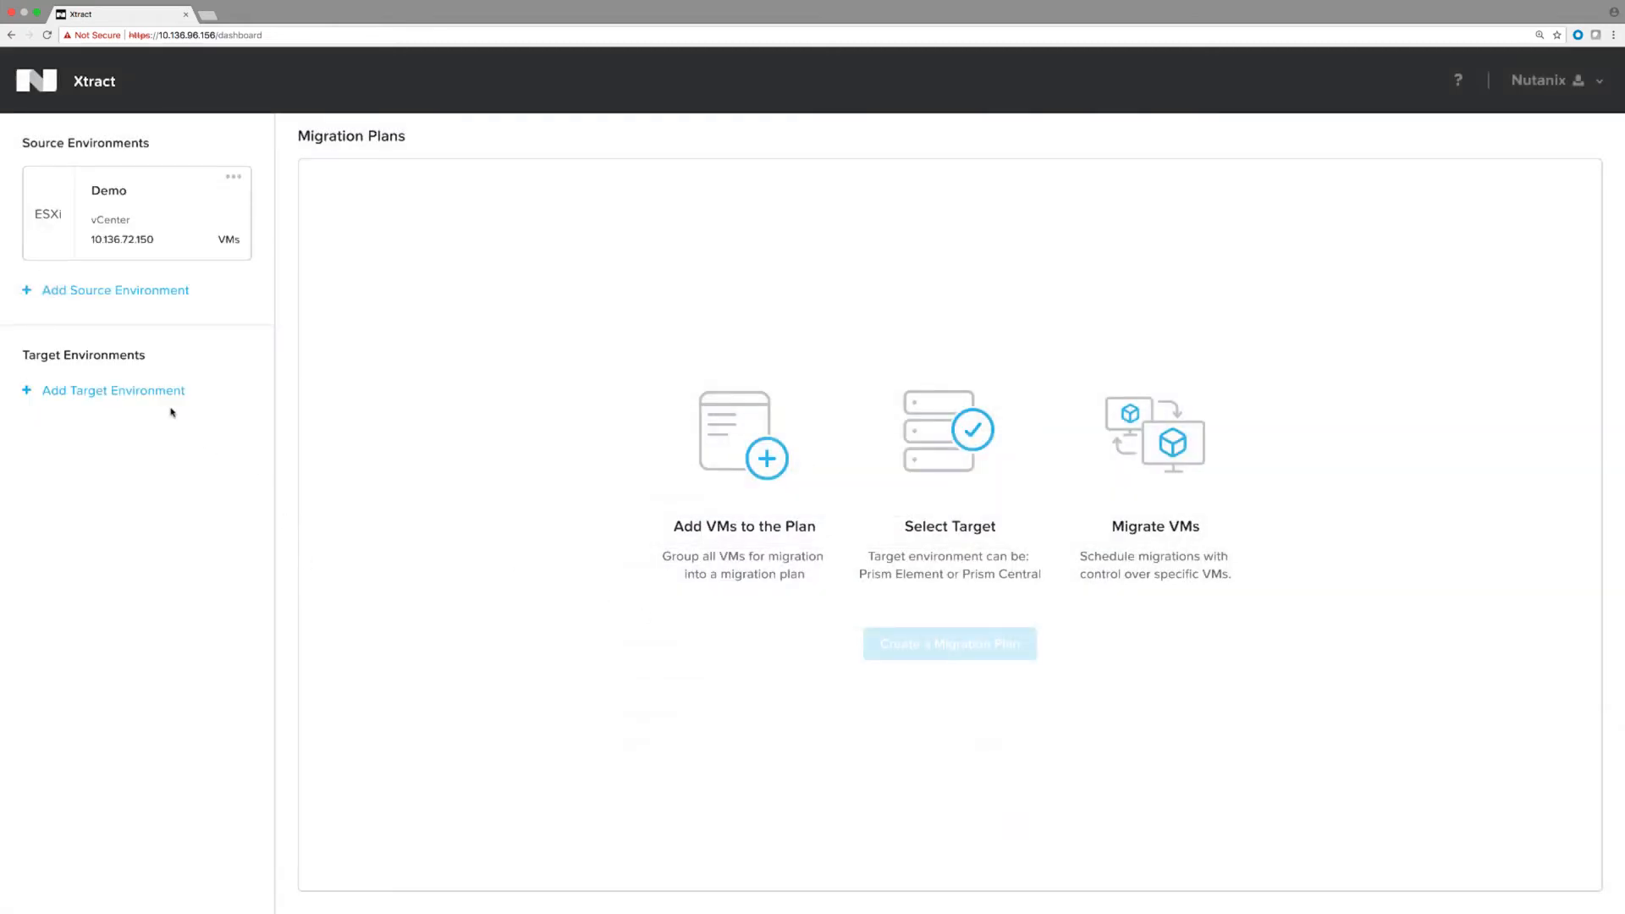
Add target environment 'AHV target' at Prism address 10.136.72.28 with the Prism admin credentials.
left_click(150, 393)
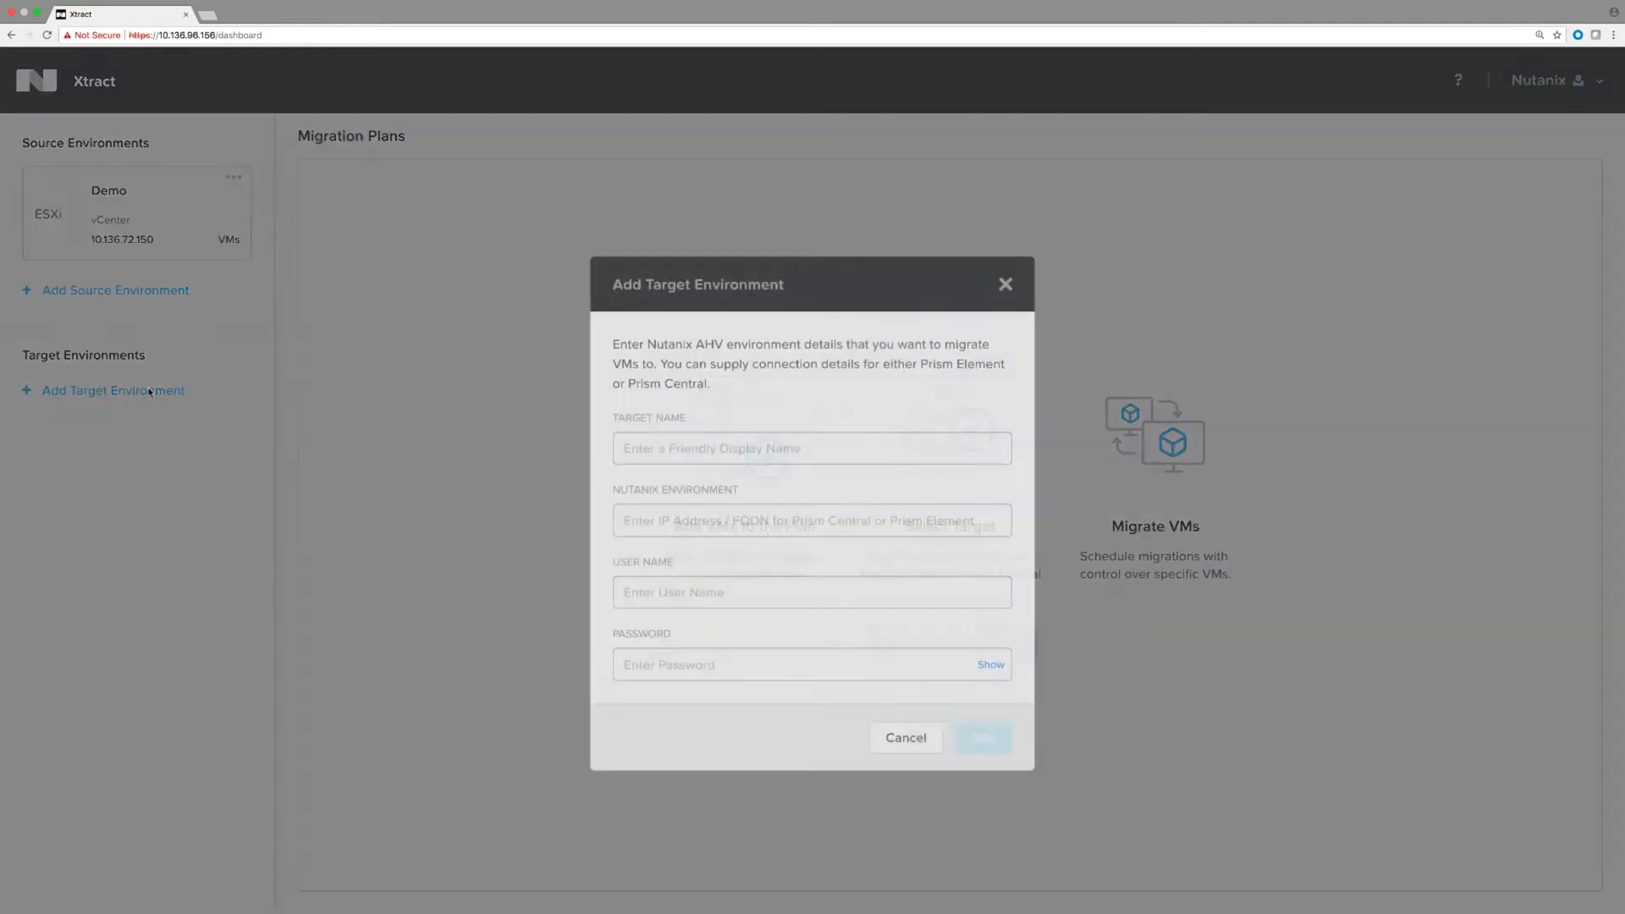
left_click(621, 420)
type("AHV target")
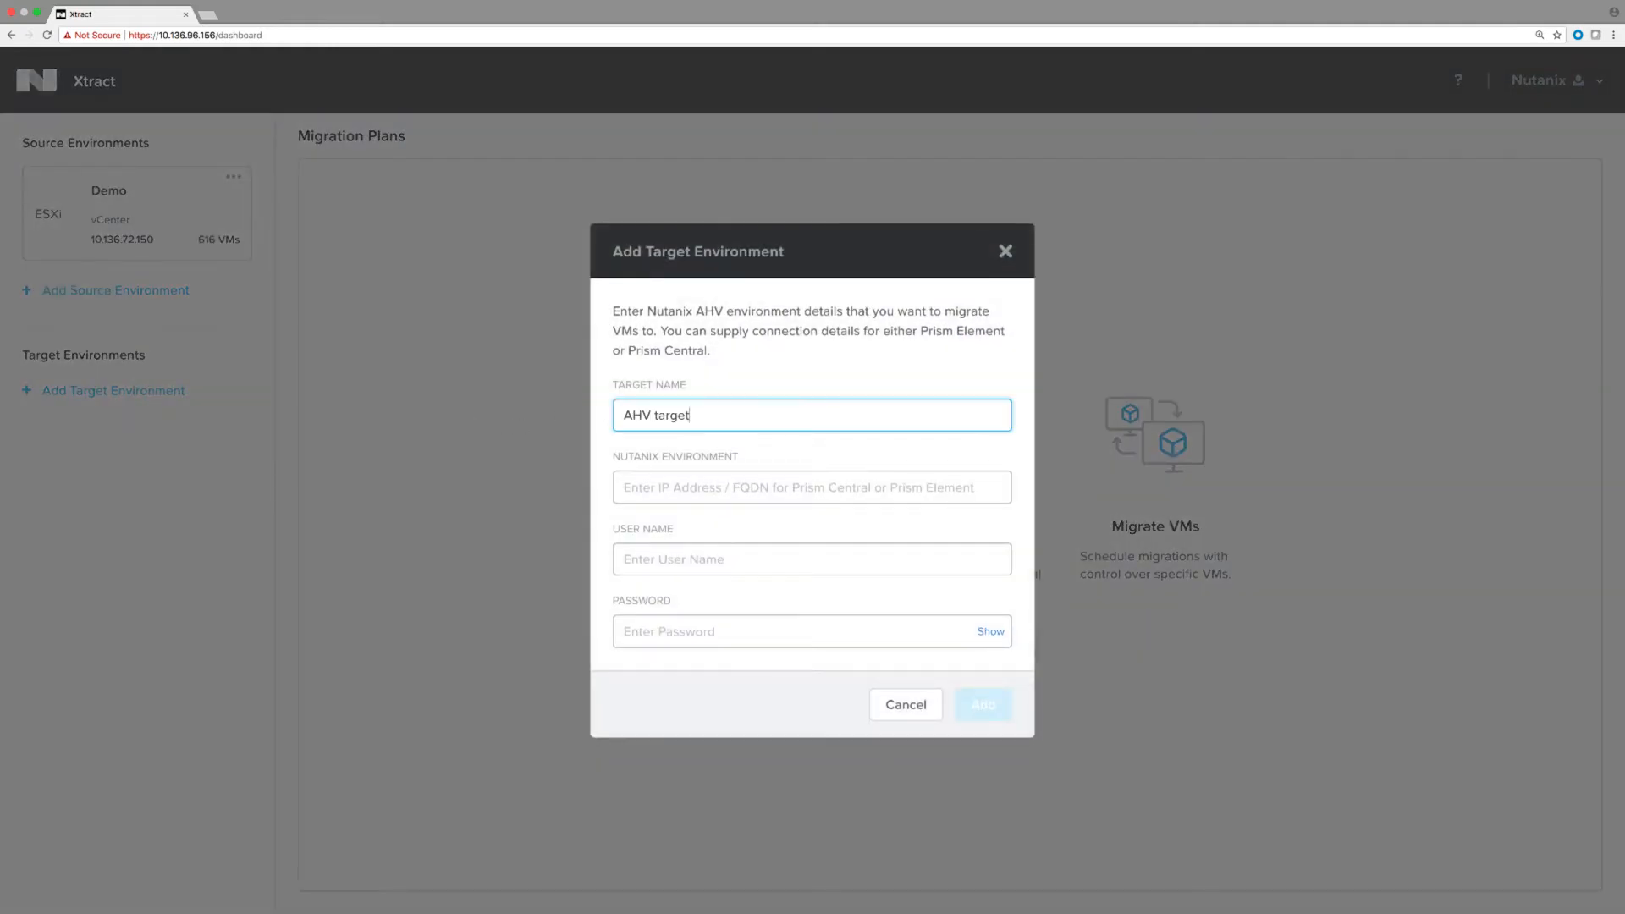
key("Tab")
type("10.136.72.28")
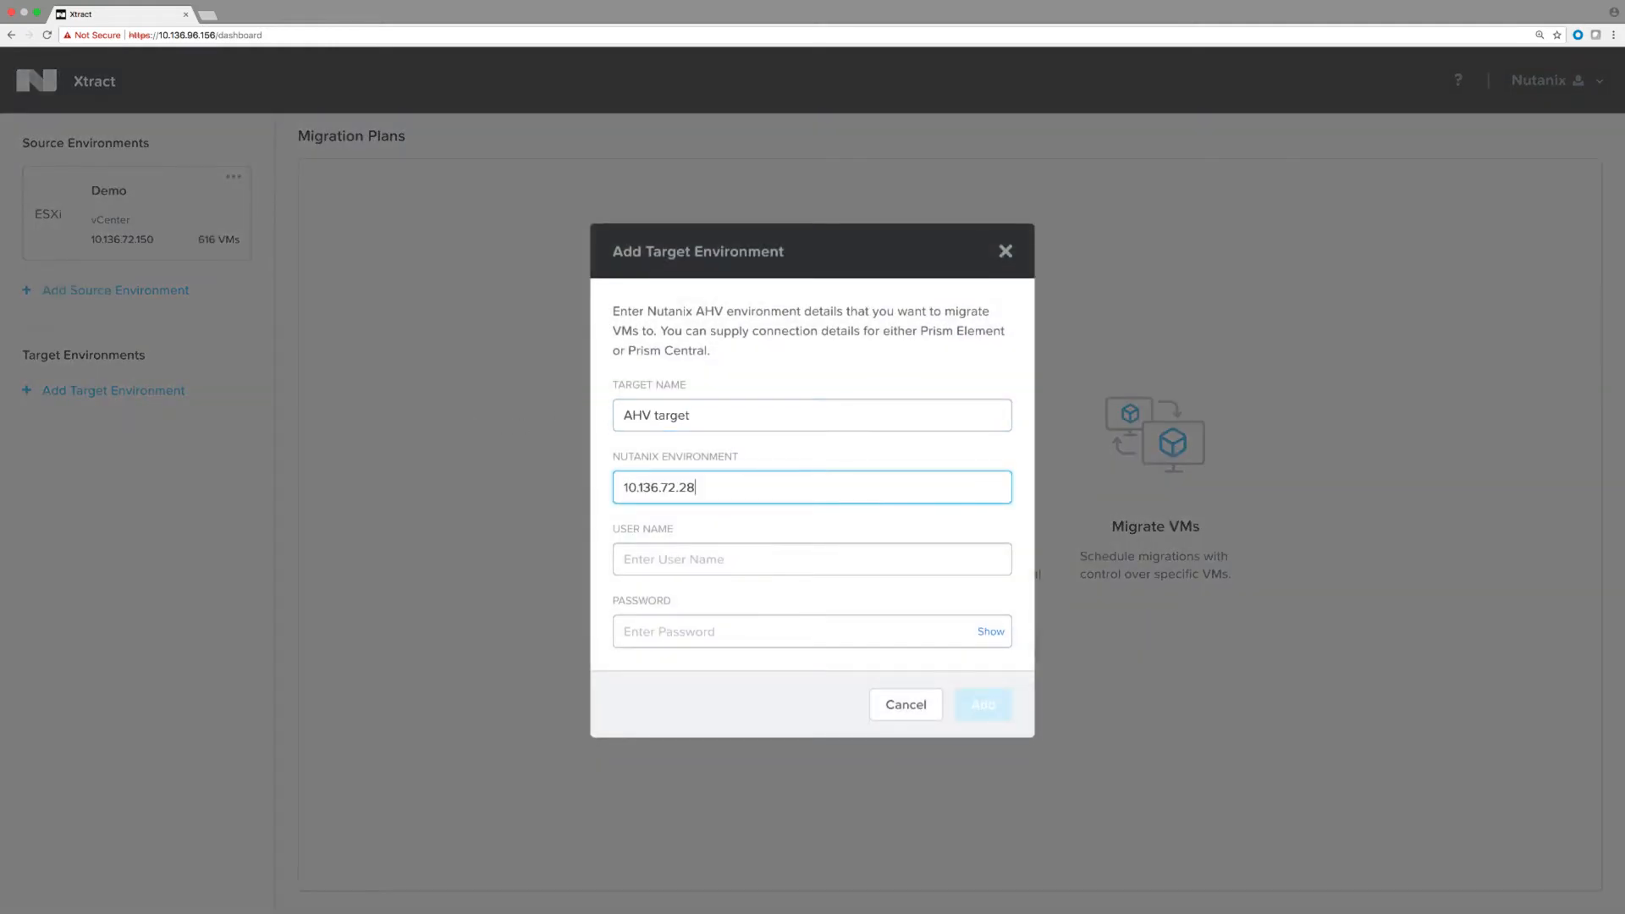
key("Tab")
type("admin")
key("Tab")
type("Nutanix/4u!")
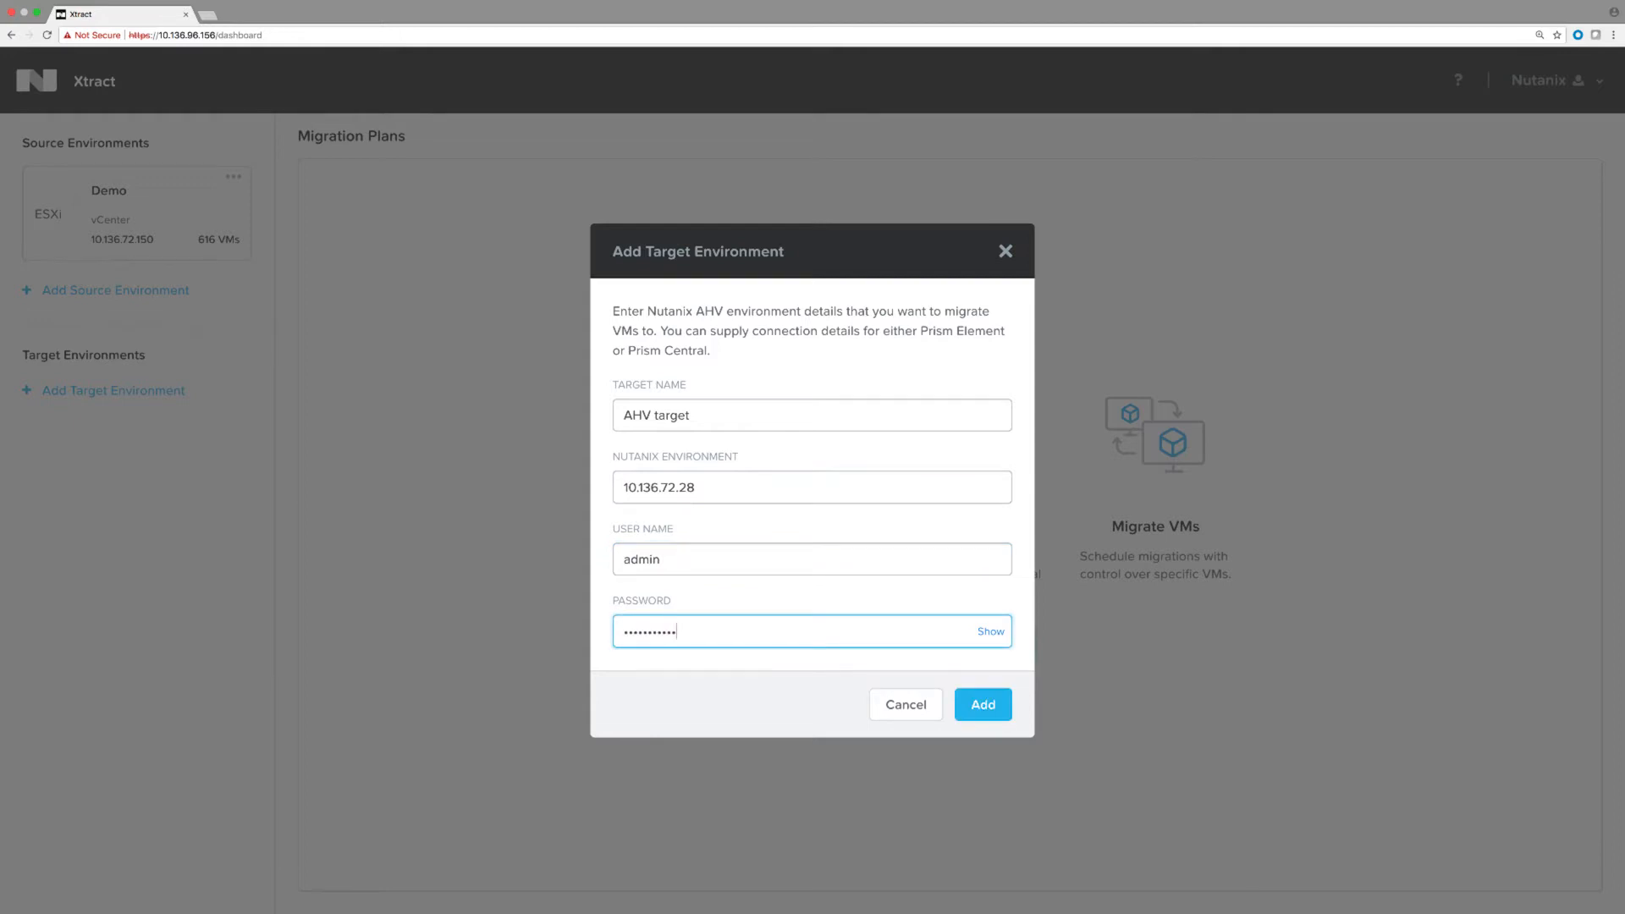
key("Return")
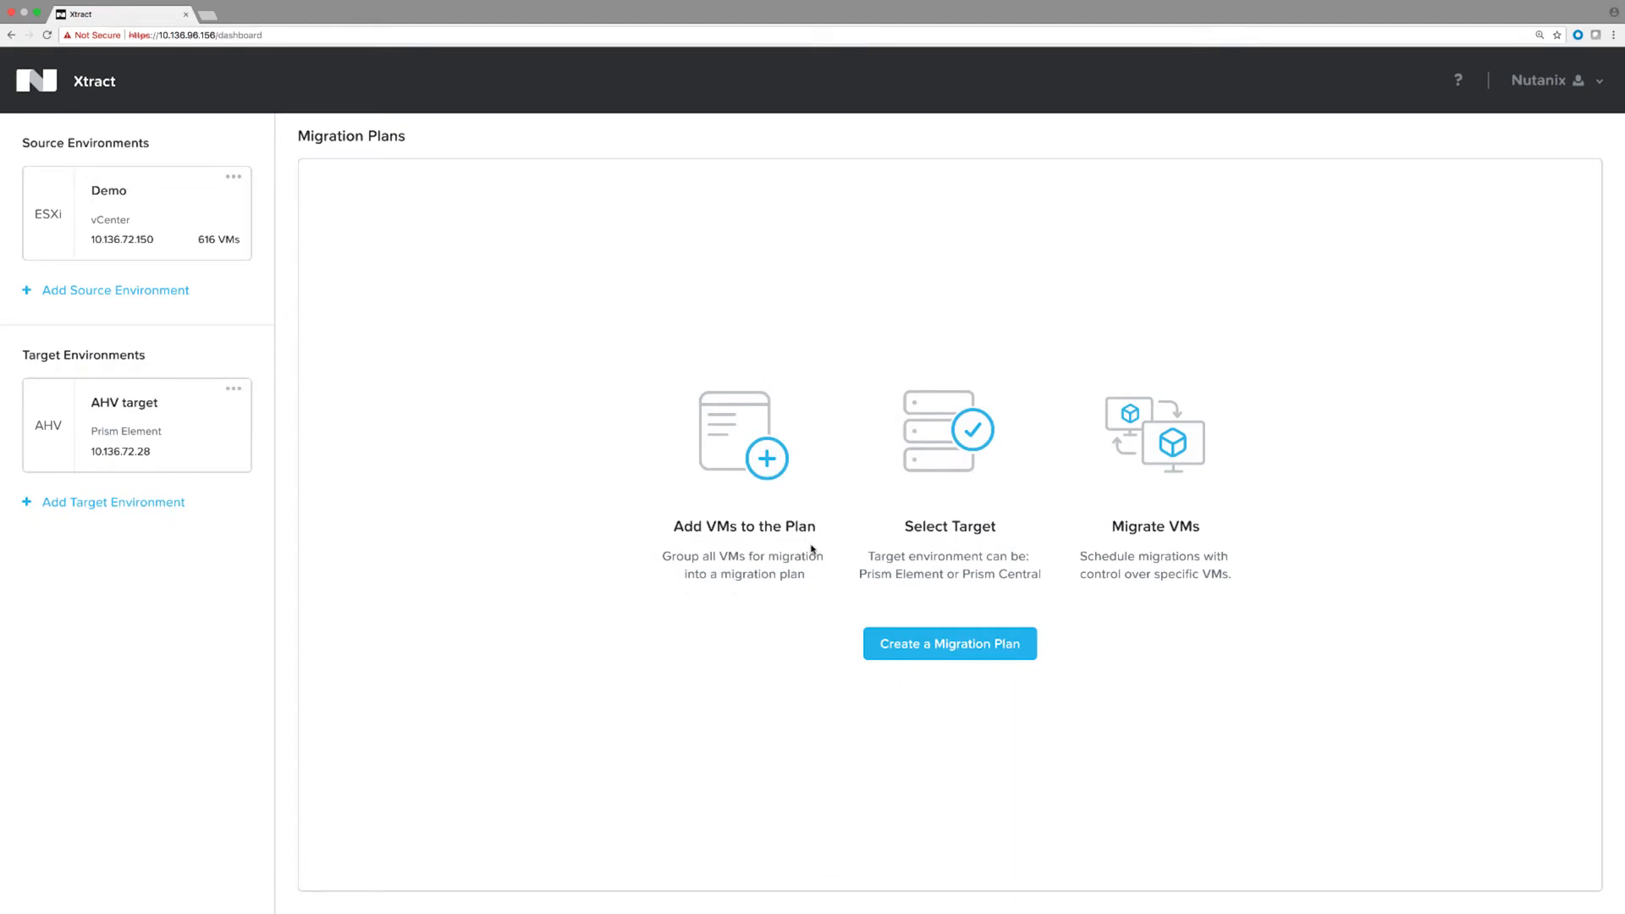
Create a new migration plan named 'Demo Migrate'.
left_click(906, 653)
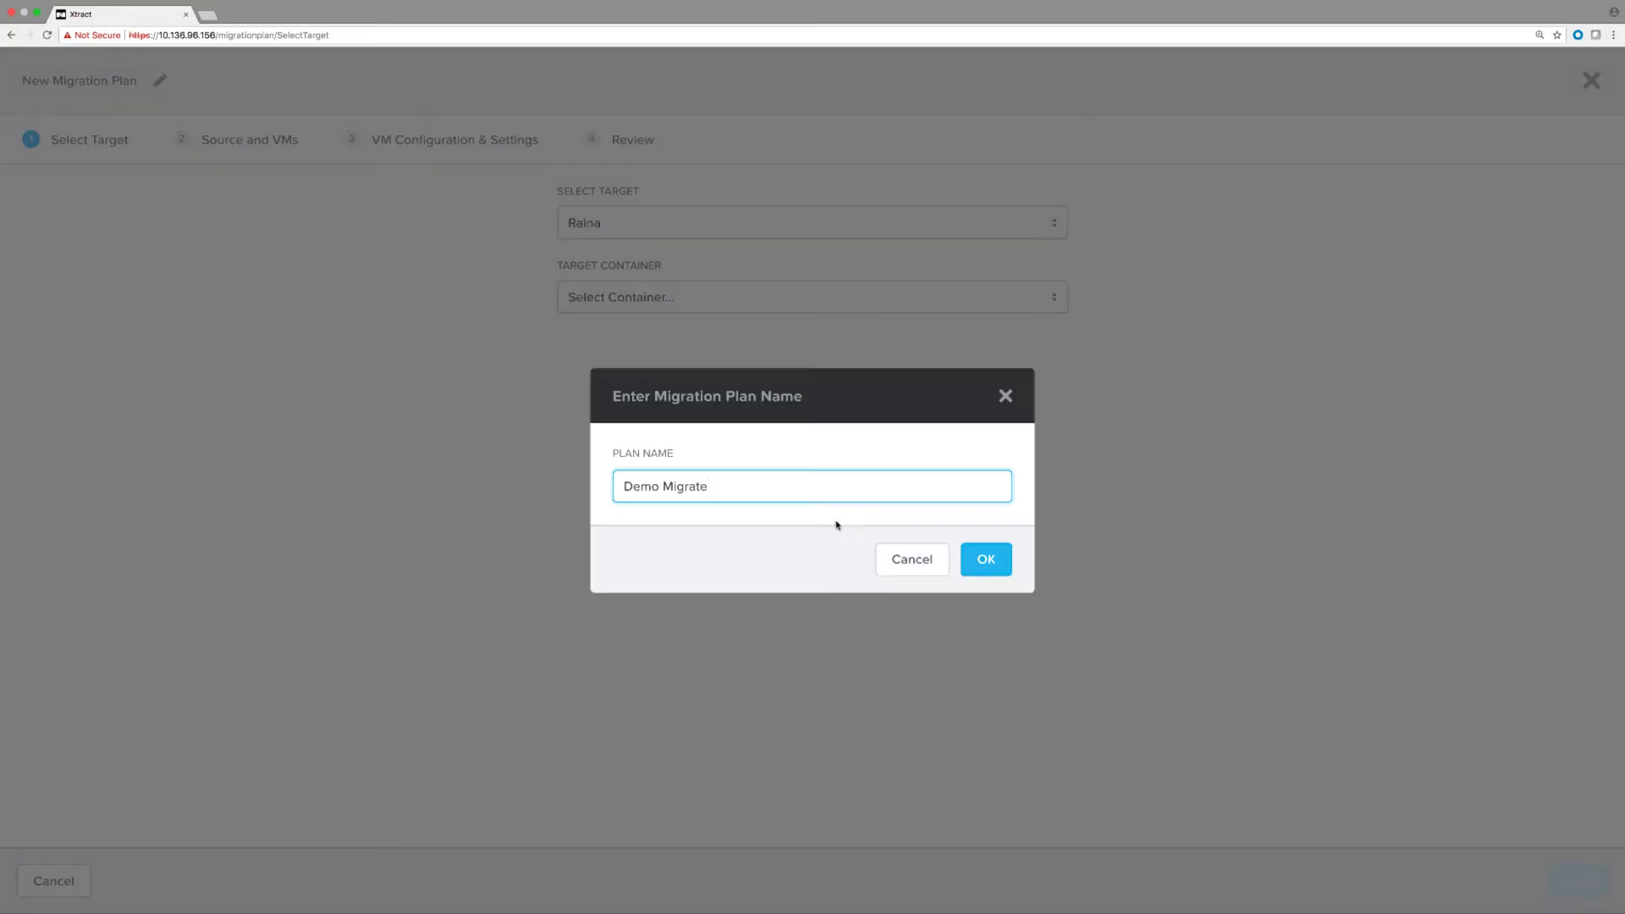
type("Demo Migrate")
left_click(988, 563)
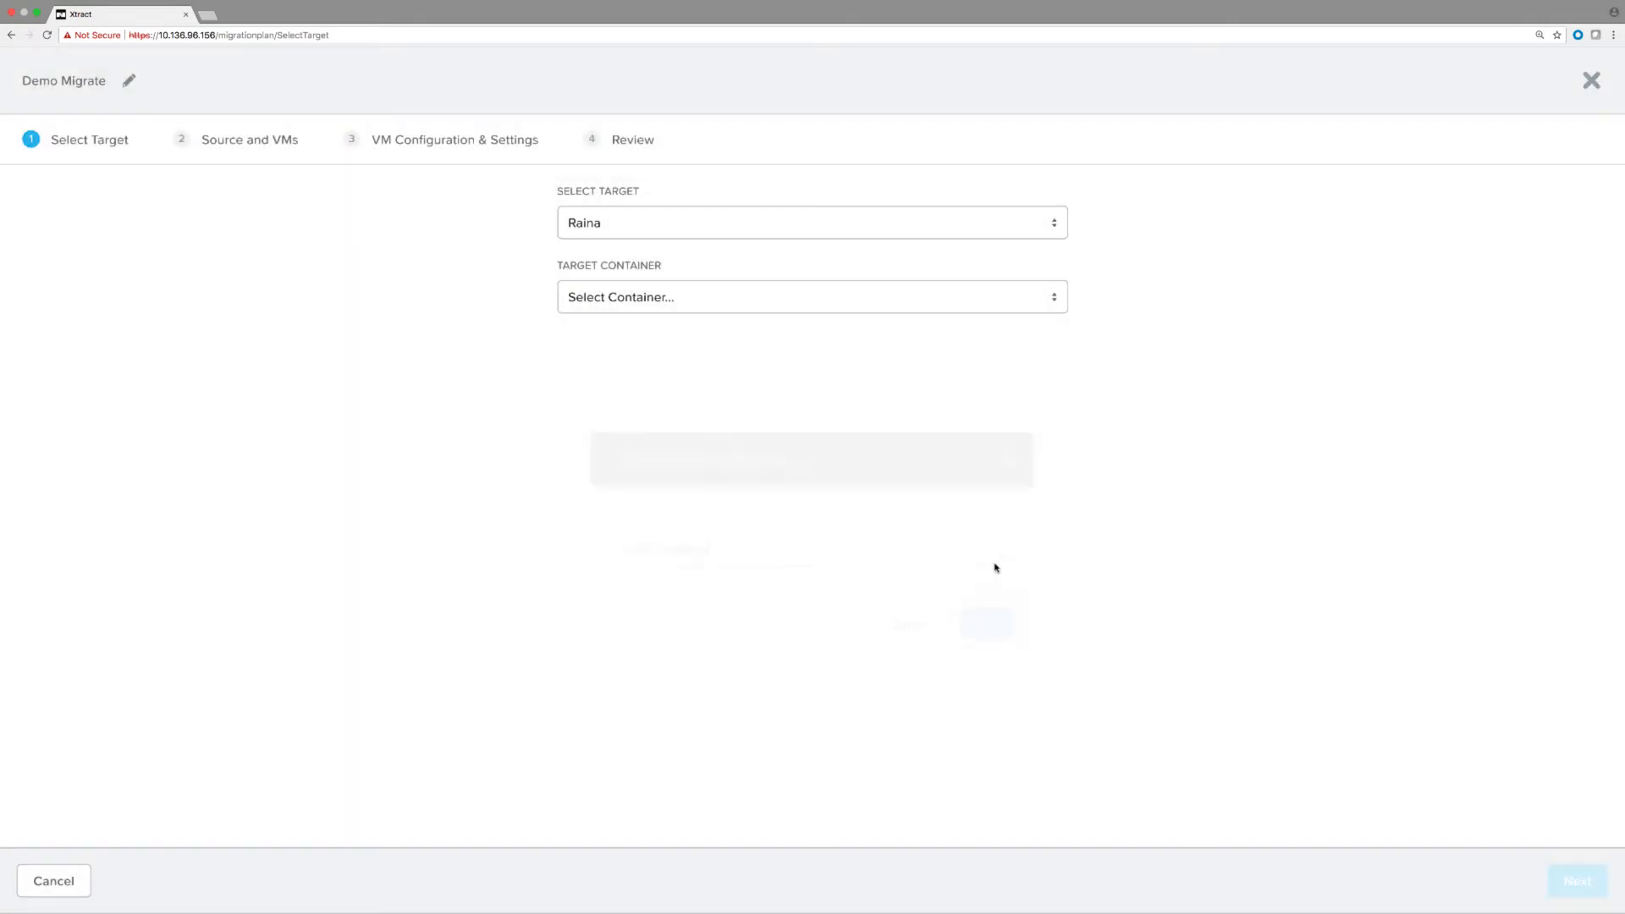
Set the plan's target to Raina with container default-container-32783, then proceed to VM selection.
left_click(698, 224)
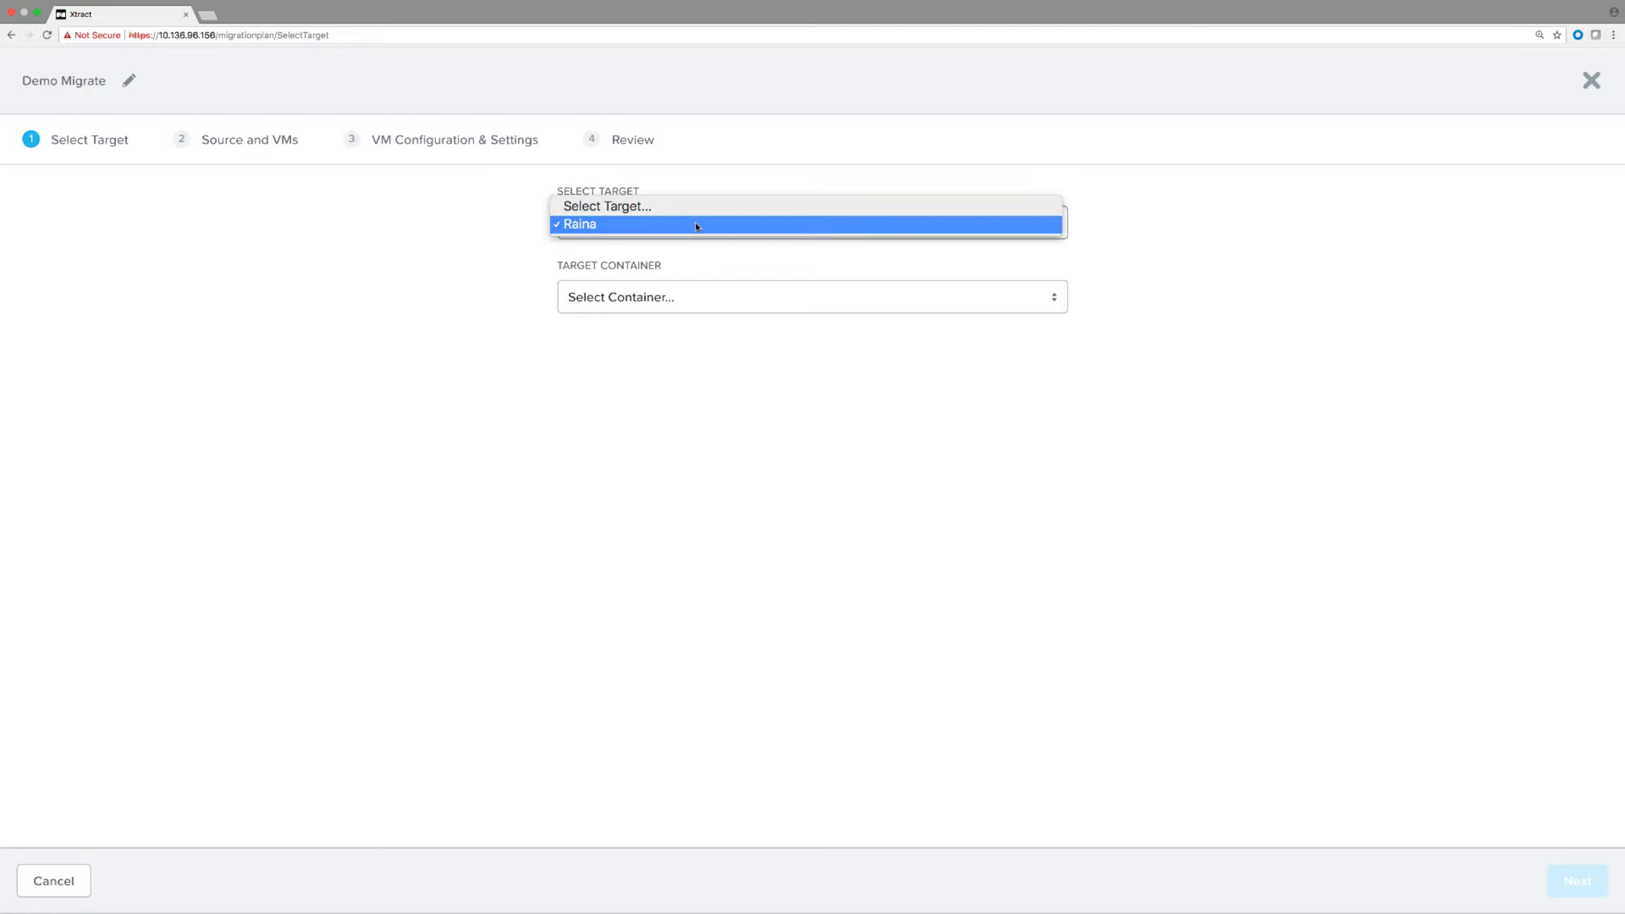
left_click(697, 225)
left_click(699, 296)
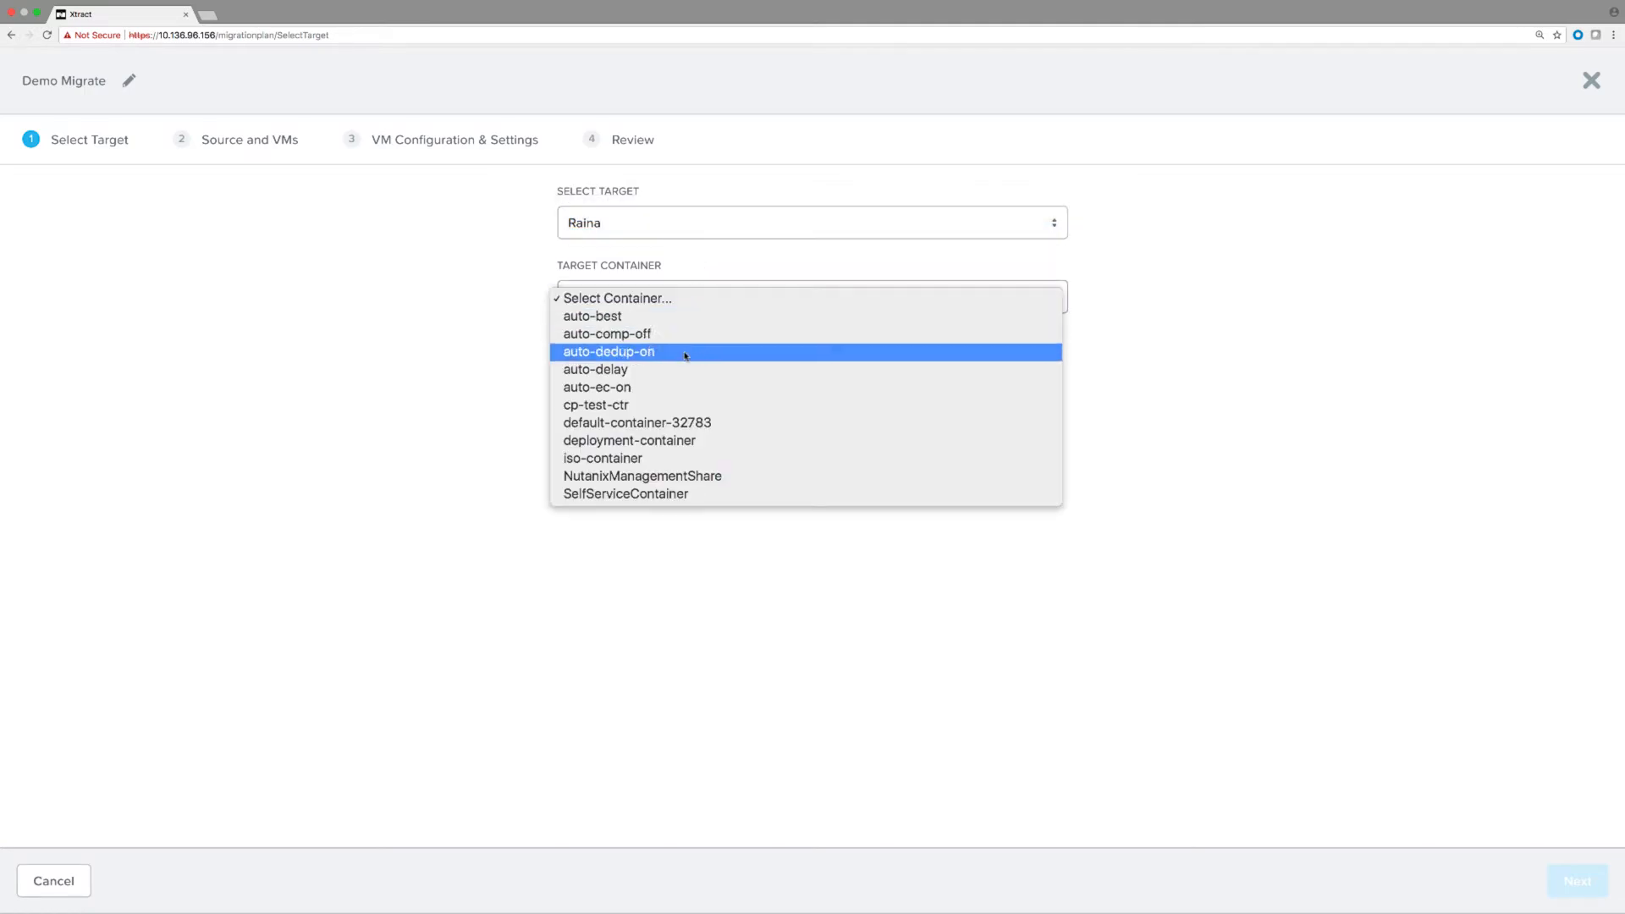
left_click(690, 422)
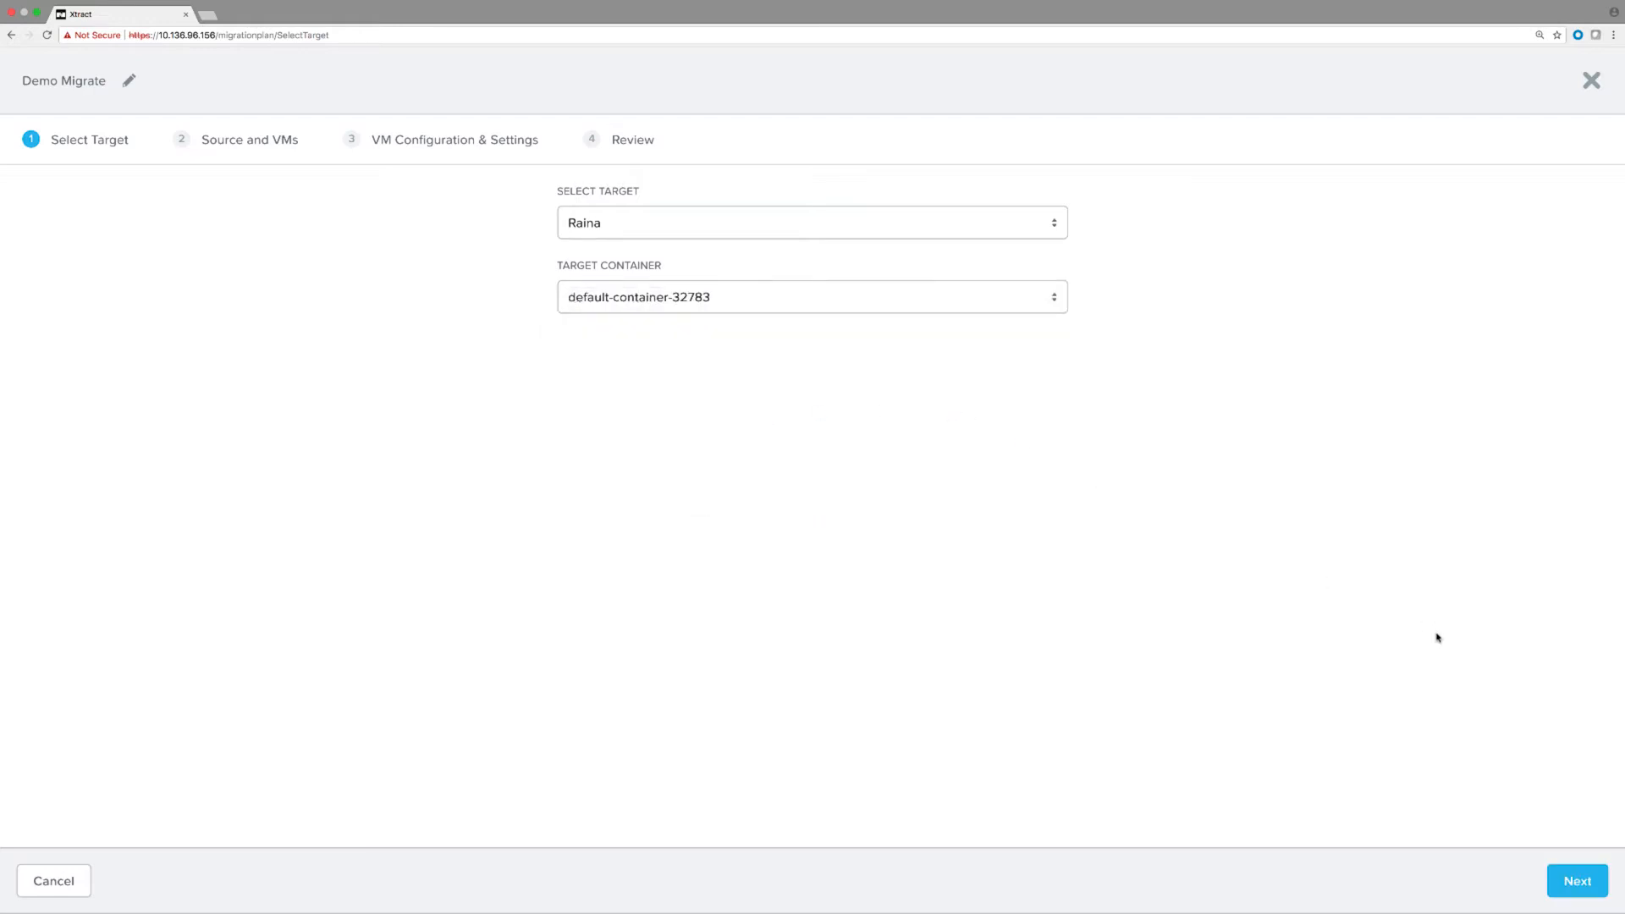
left_click(1578, 884)
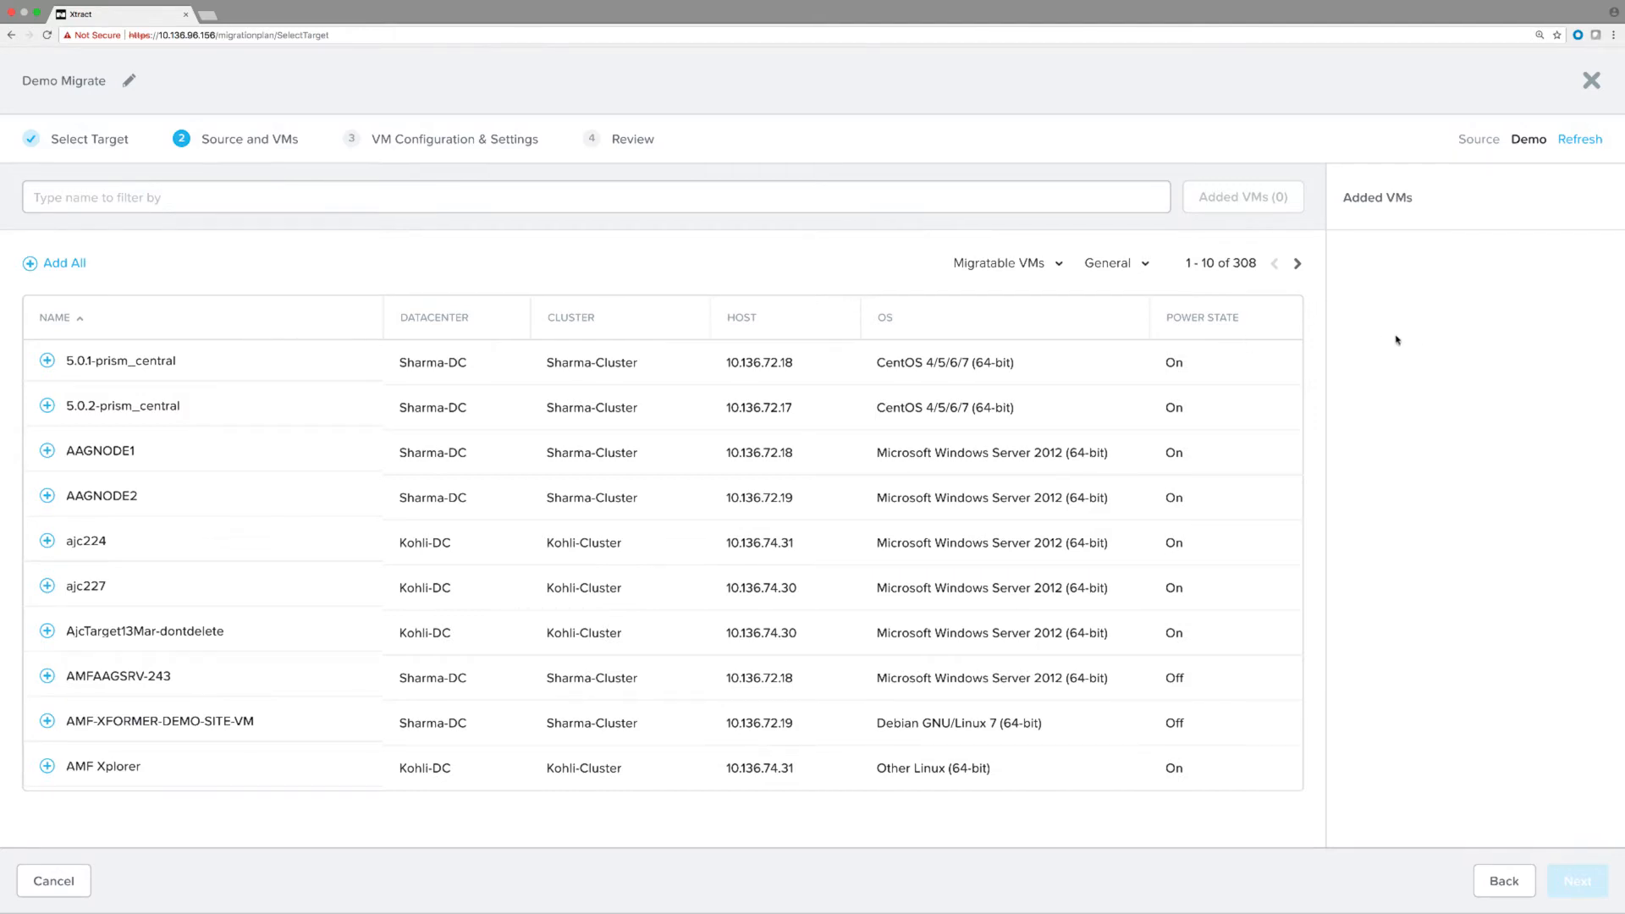
Filter VMs by 'CentOS68VMM', add the powered-on CentOS68VMMSJuly12 VM, and continue to validation.
left_click(1008, 266)
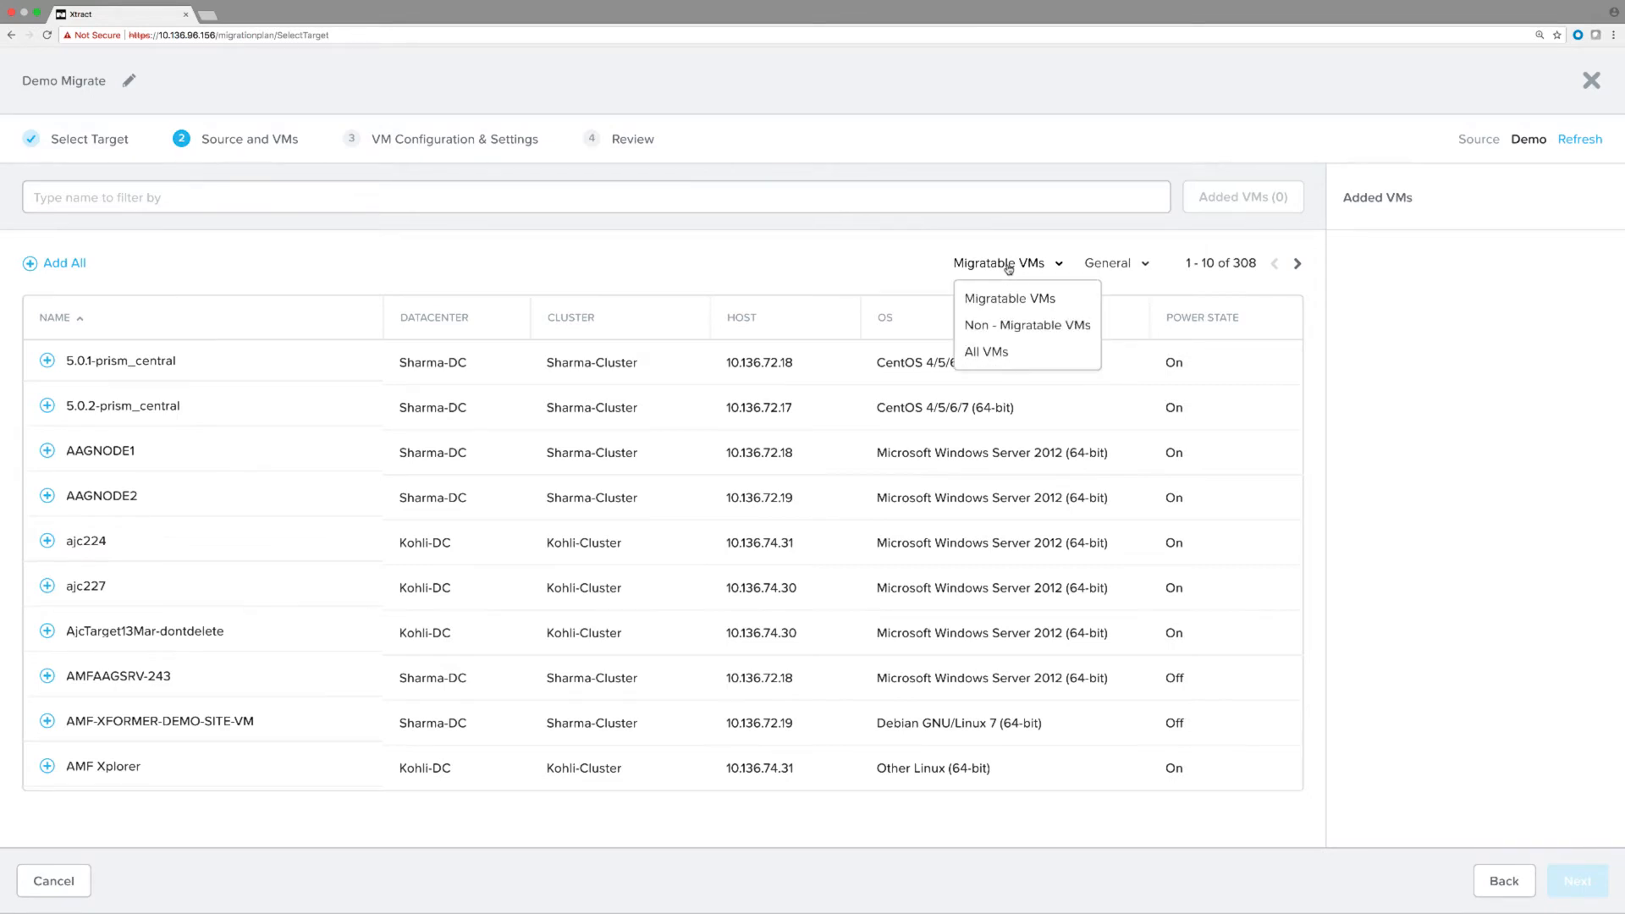
left_click(1001, 329)
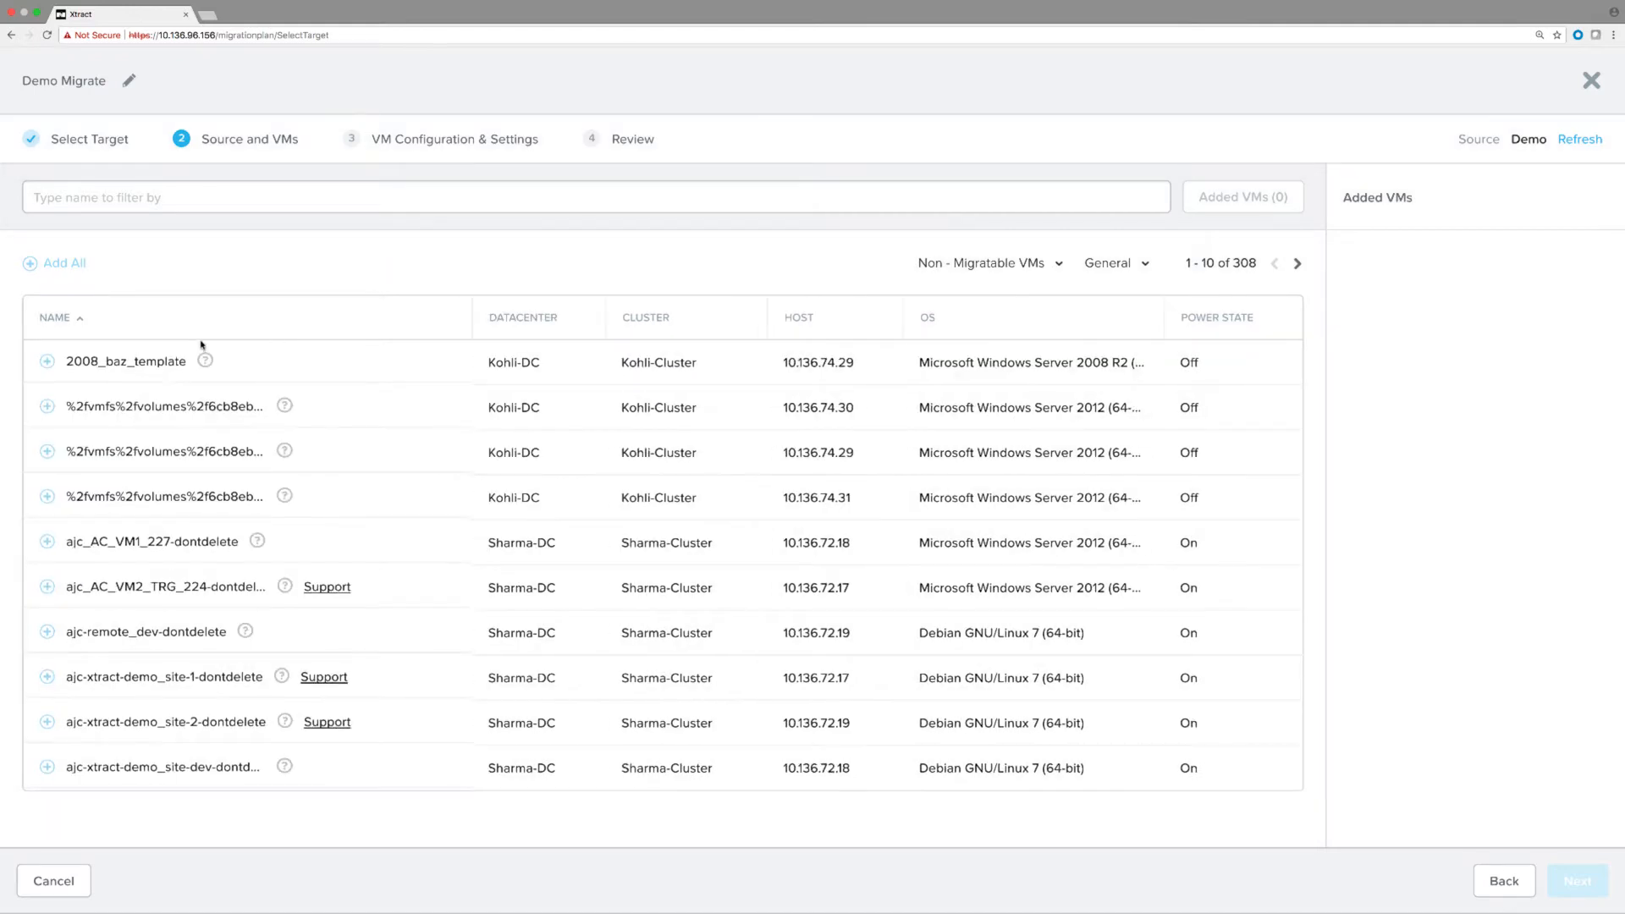
mouse_move(204, 360)
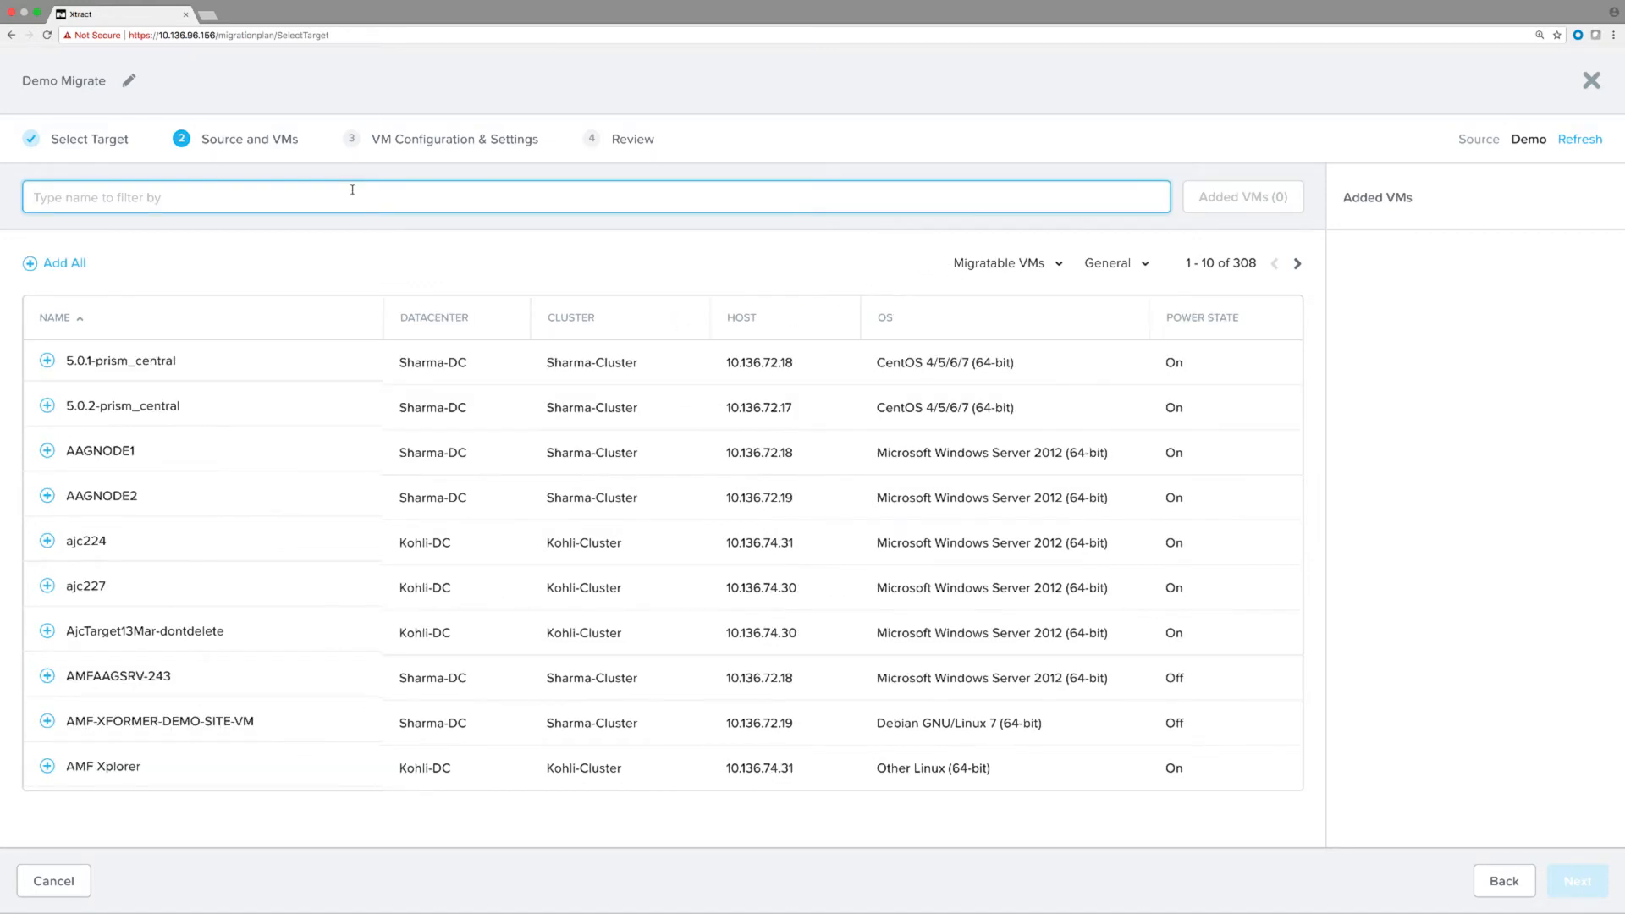
type("CentOS68VMM")
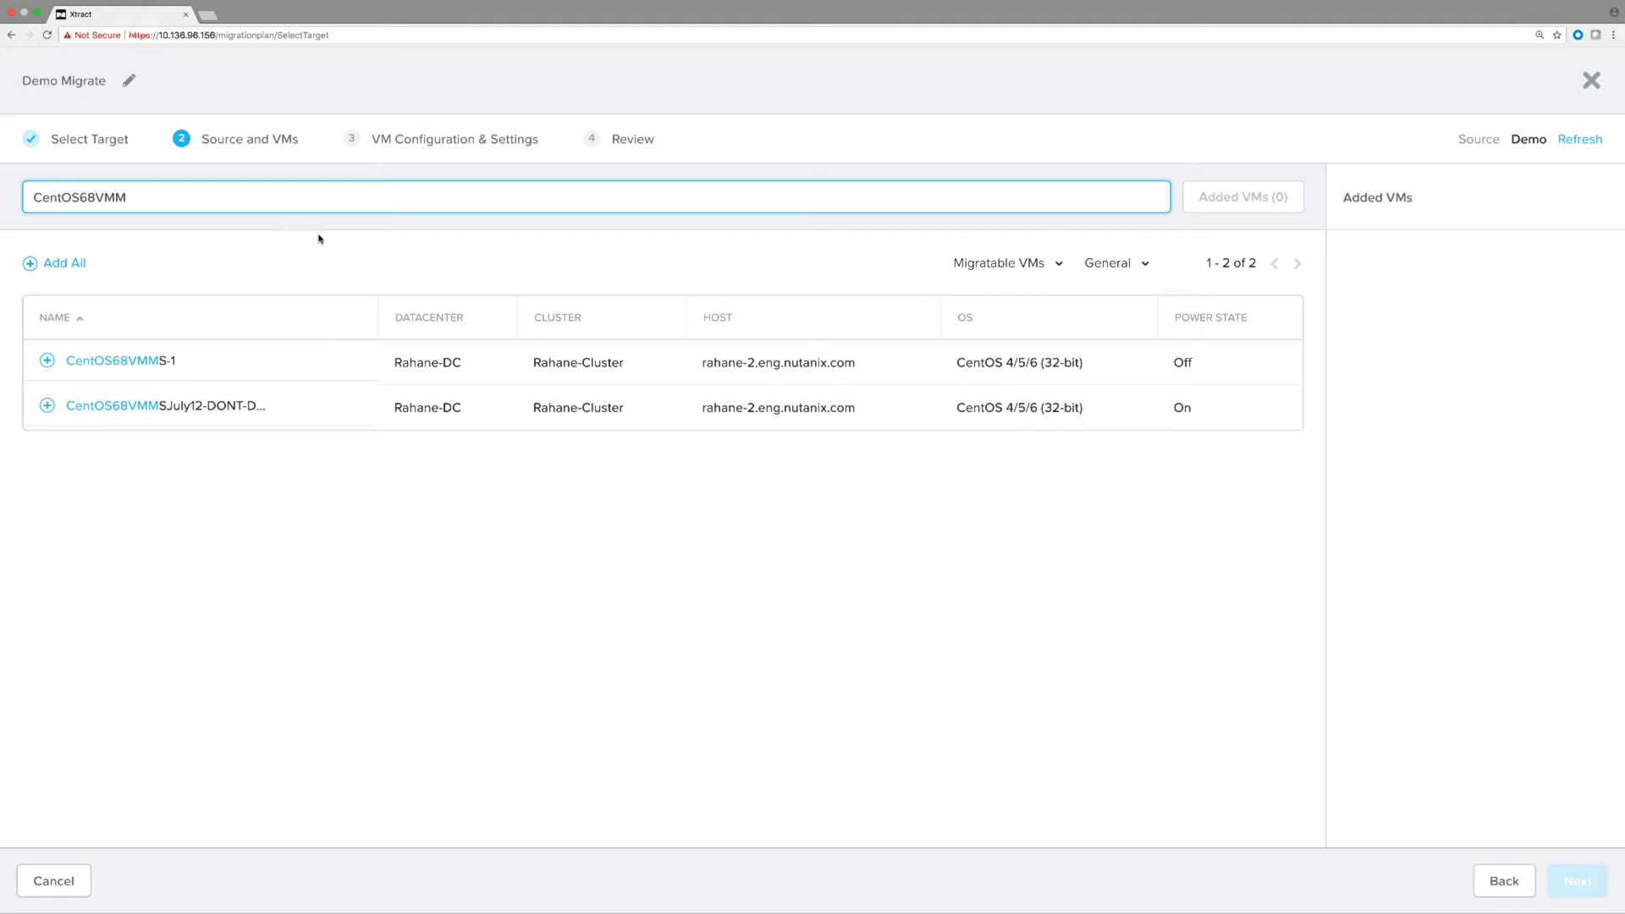
left_click(47, 407)
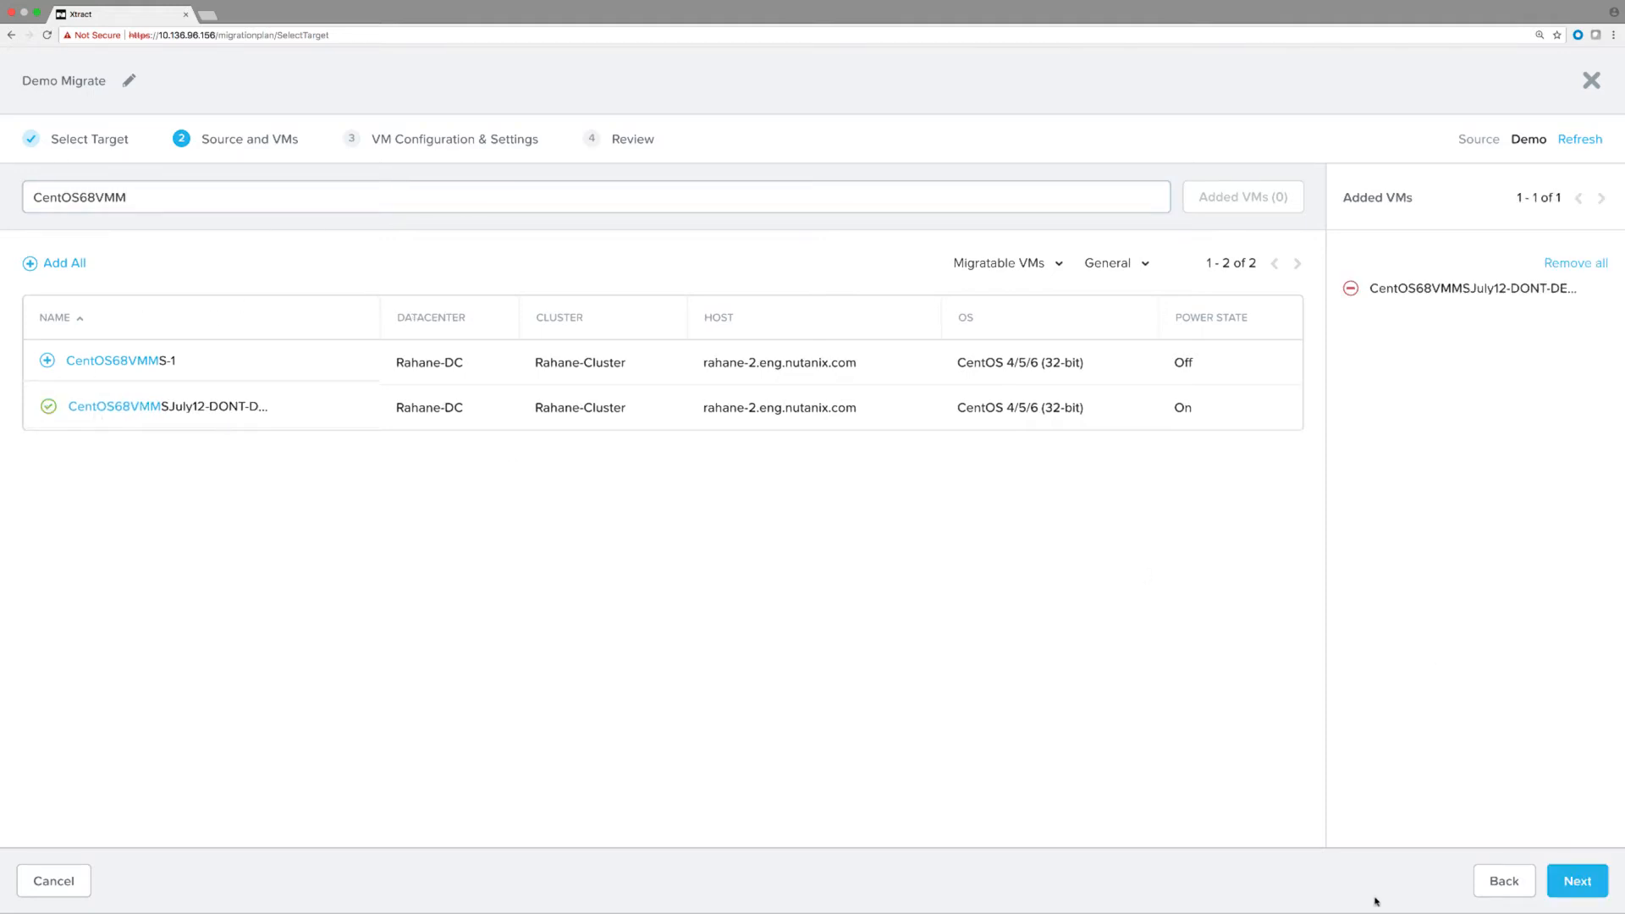
left_click(1578, 881)
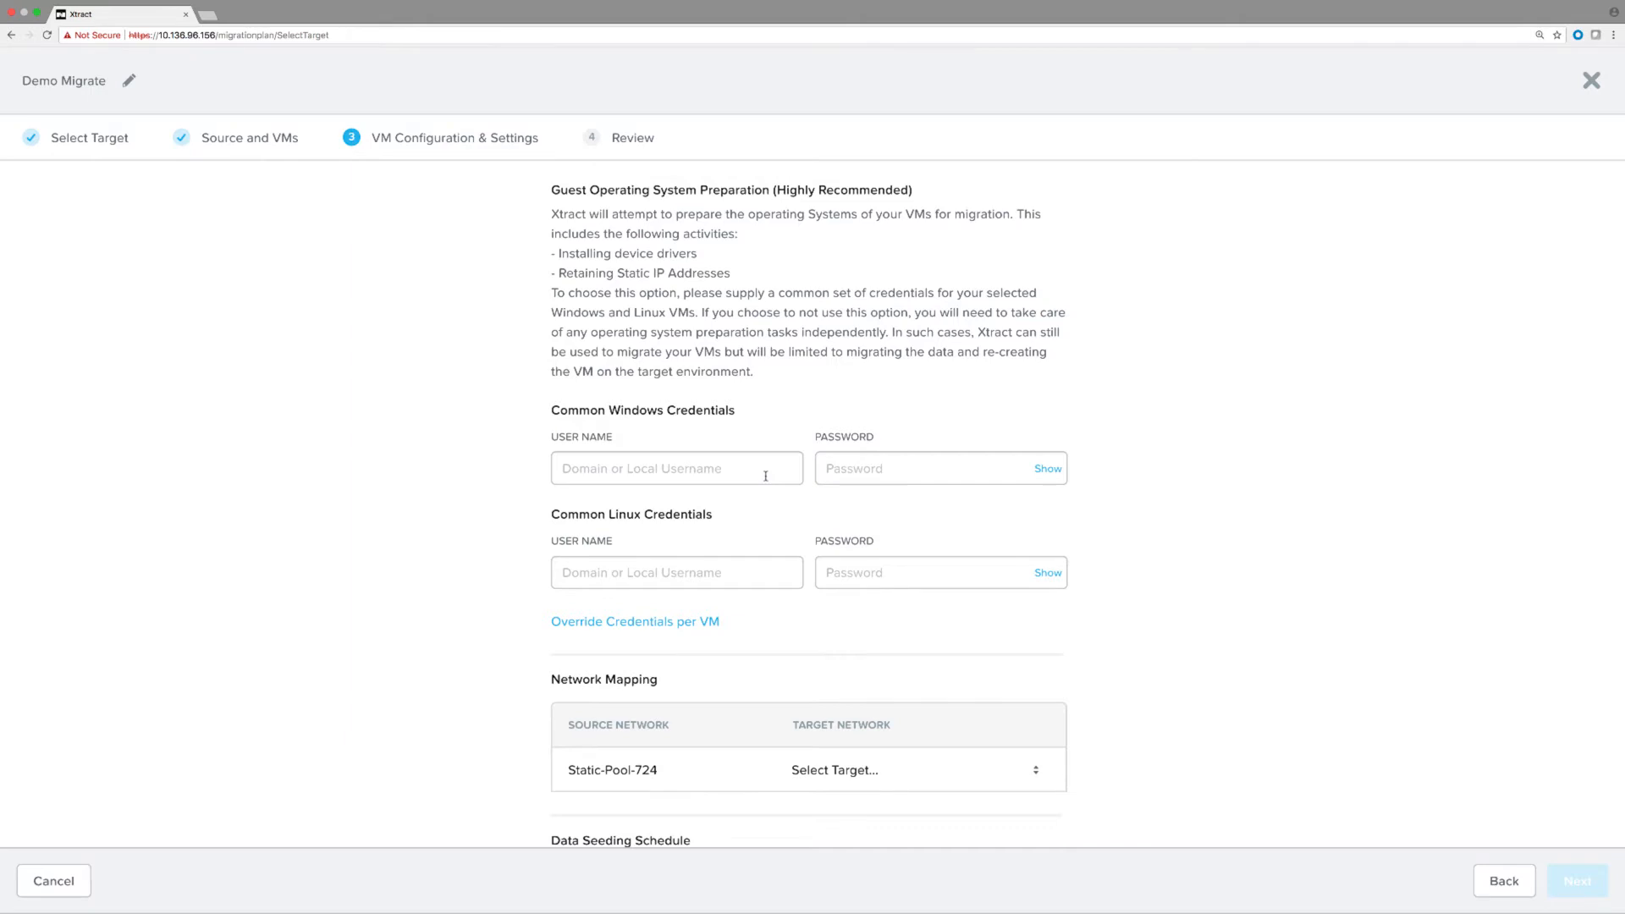
Enter common Linux credentials and map source network Static-Pool-724 to target Static-Pool-724.
left_click(740, 563)
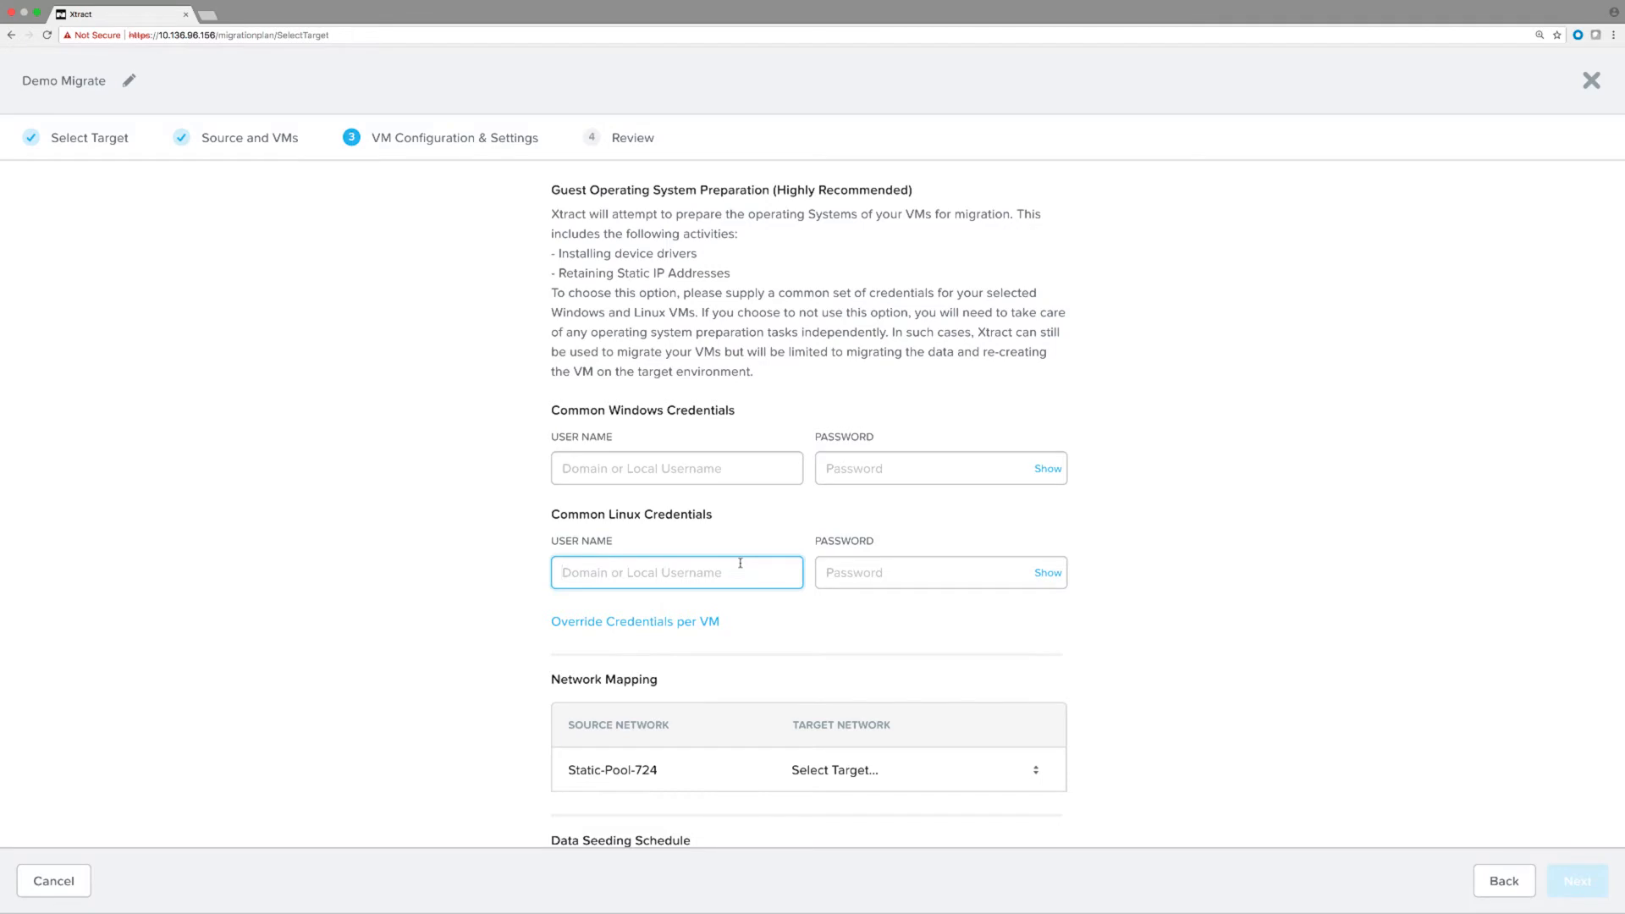
scroll(1302, 682, "down", 3)
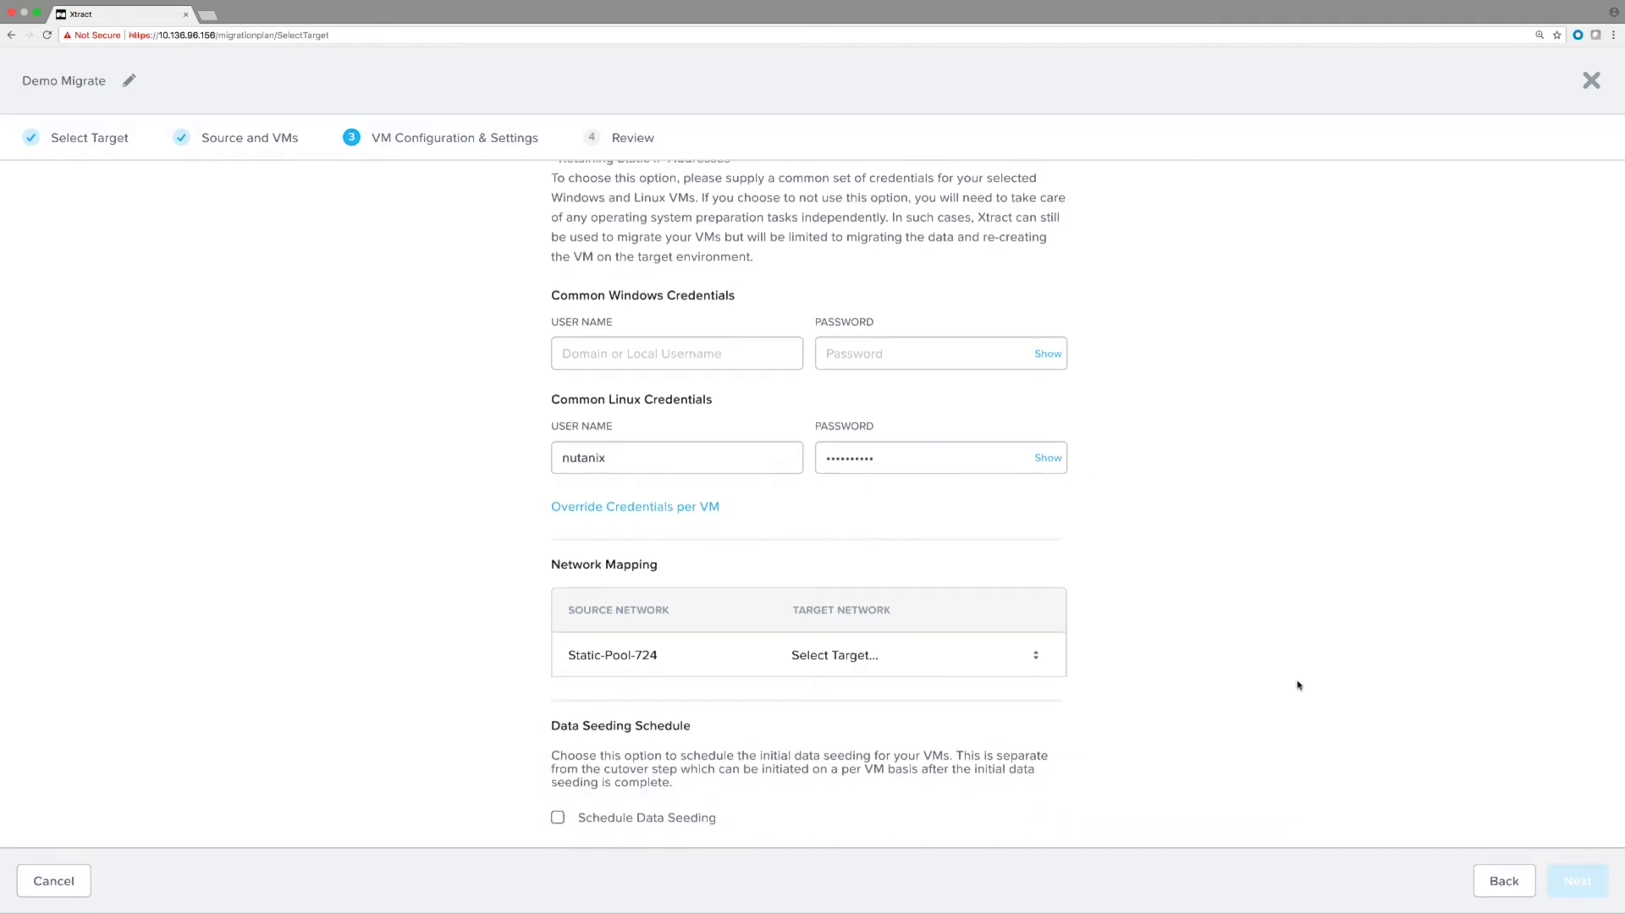
scroll(1299, 685, "down", 1)
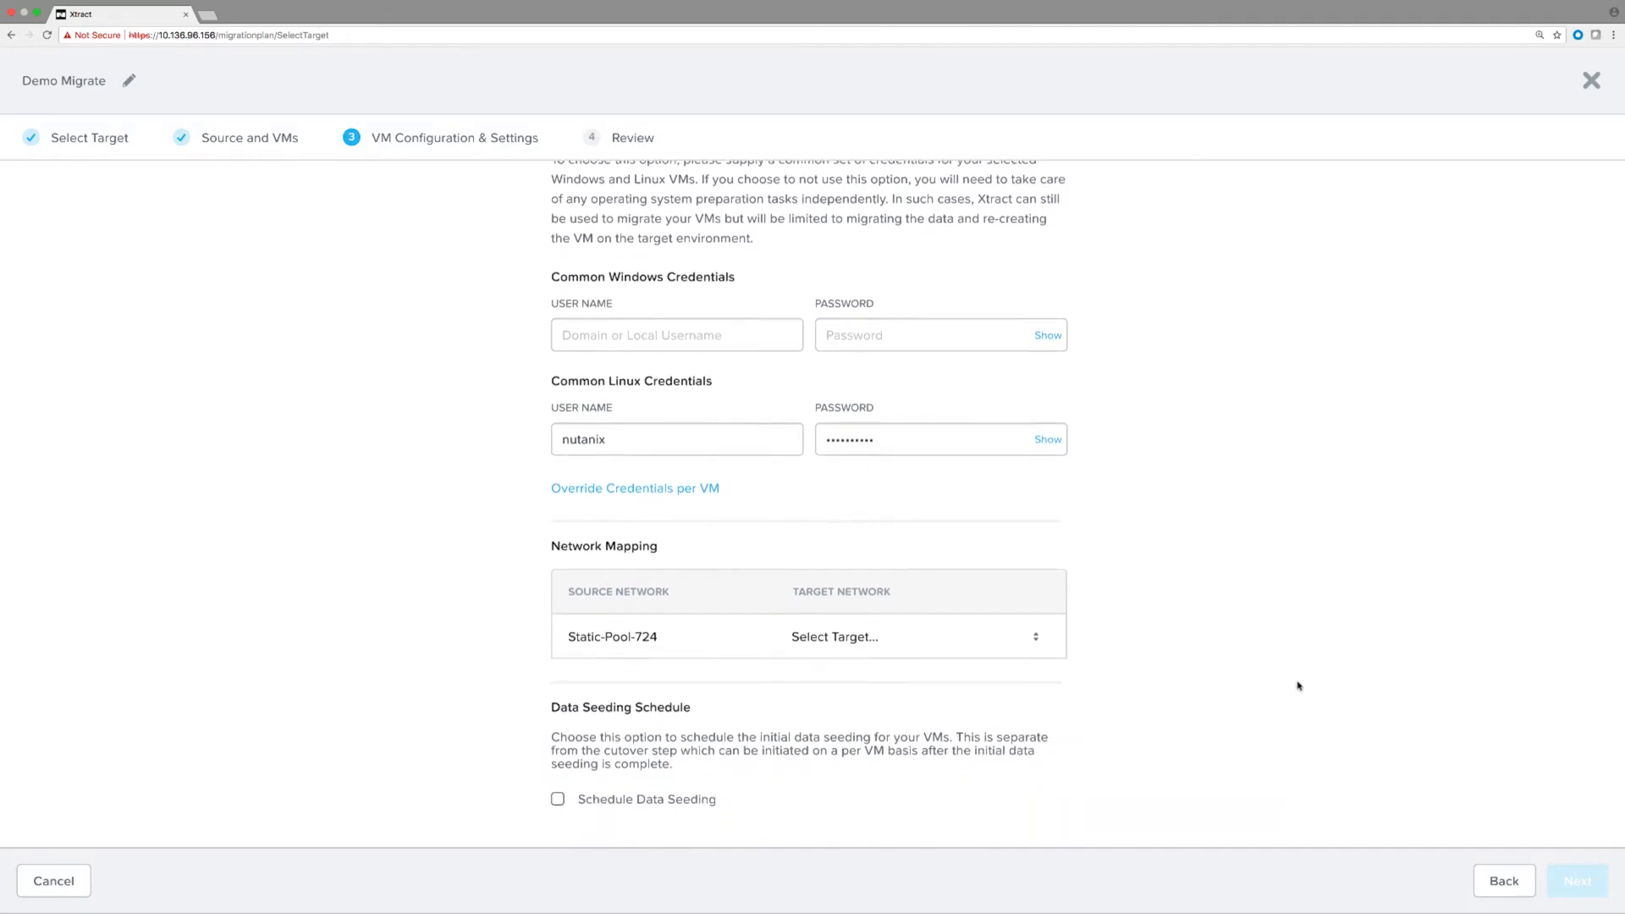
left_click(862, 635)
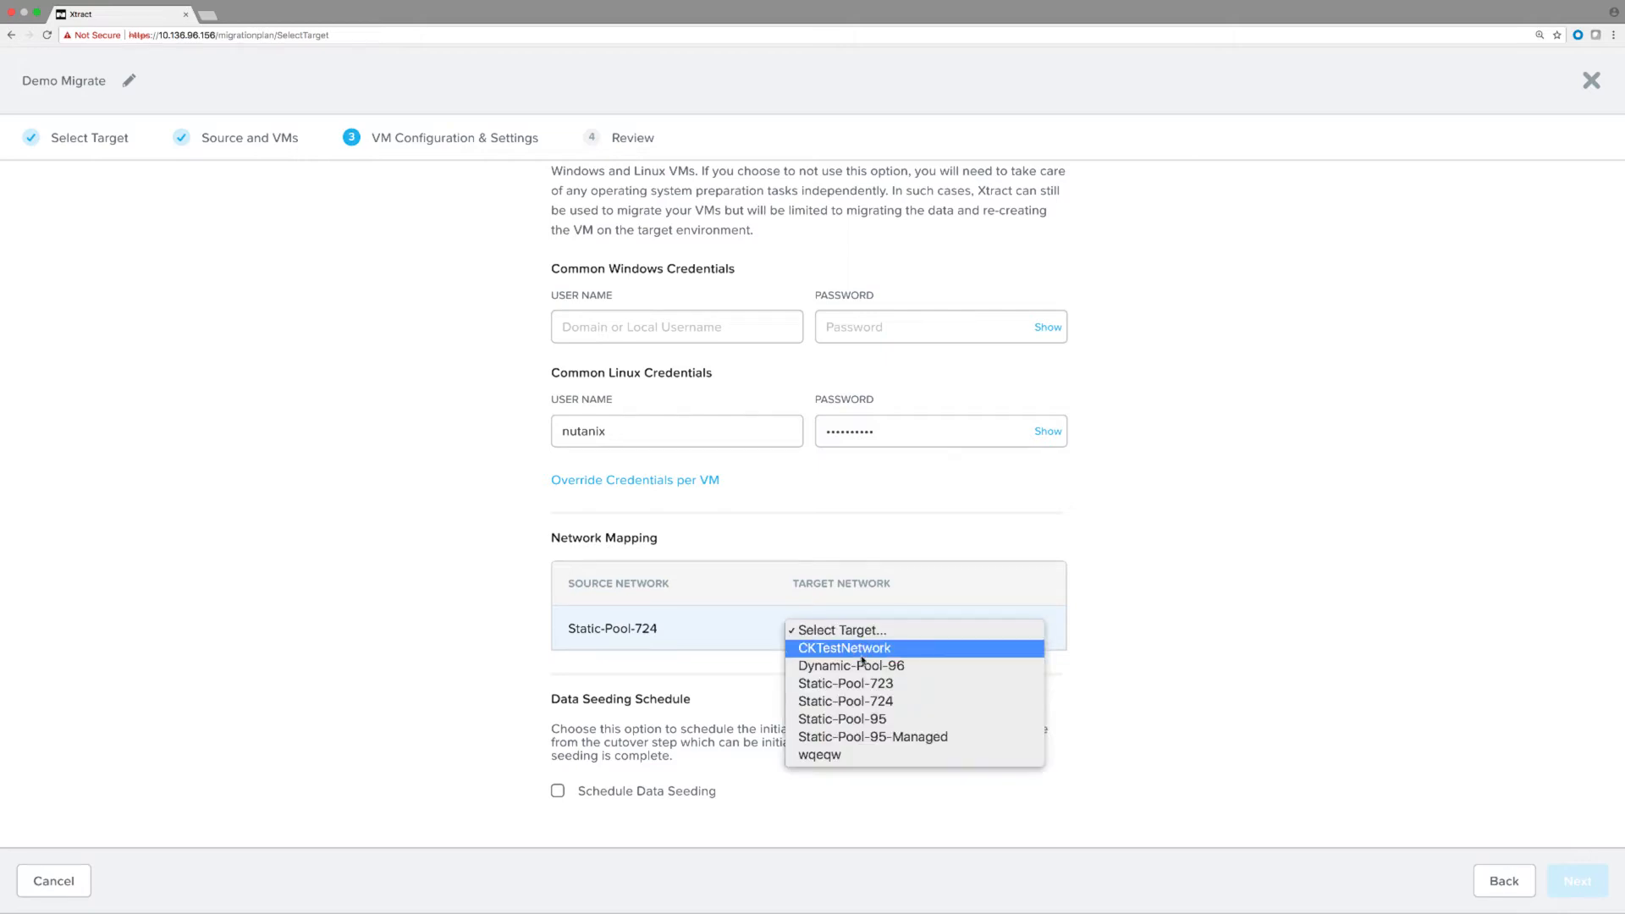
left_click(888, 706)
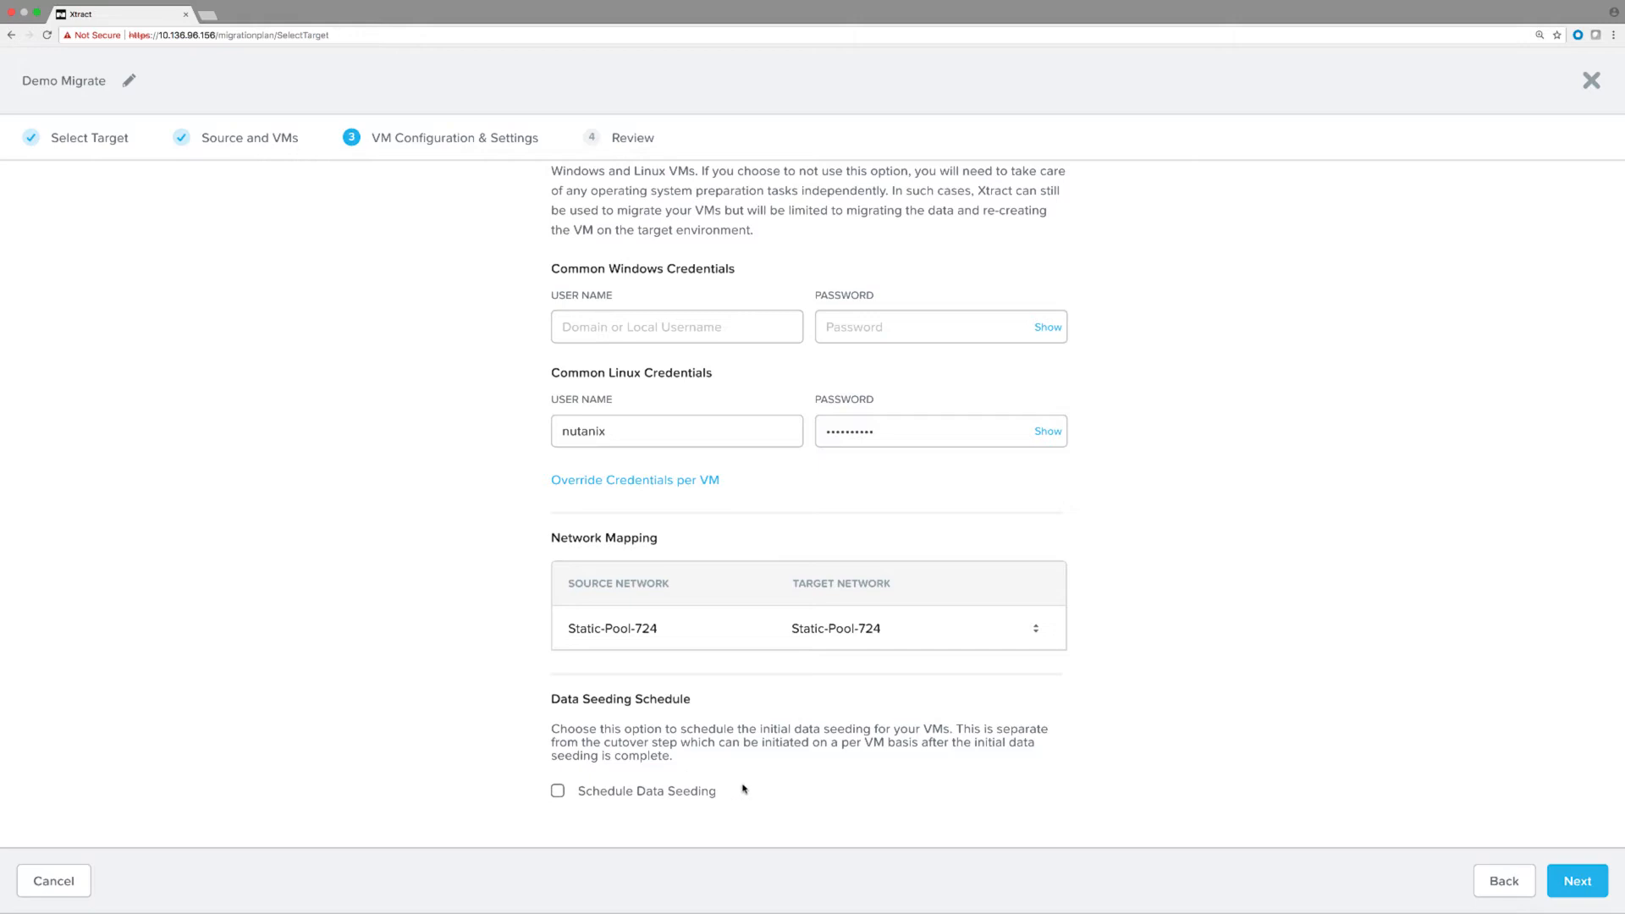
scroll(820, 778, "down", 2)
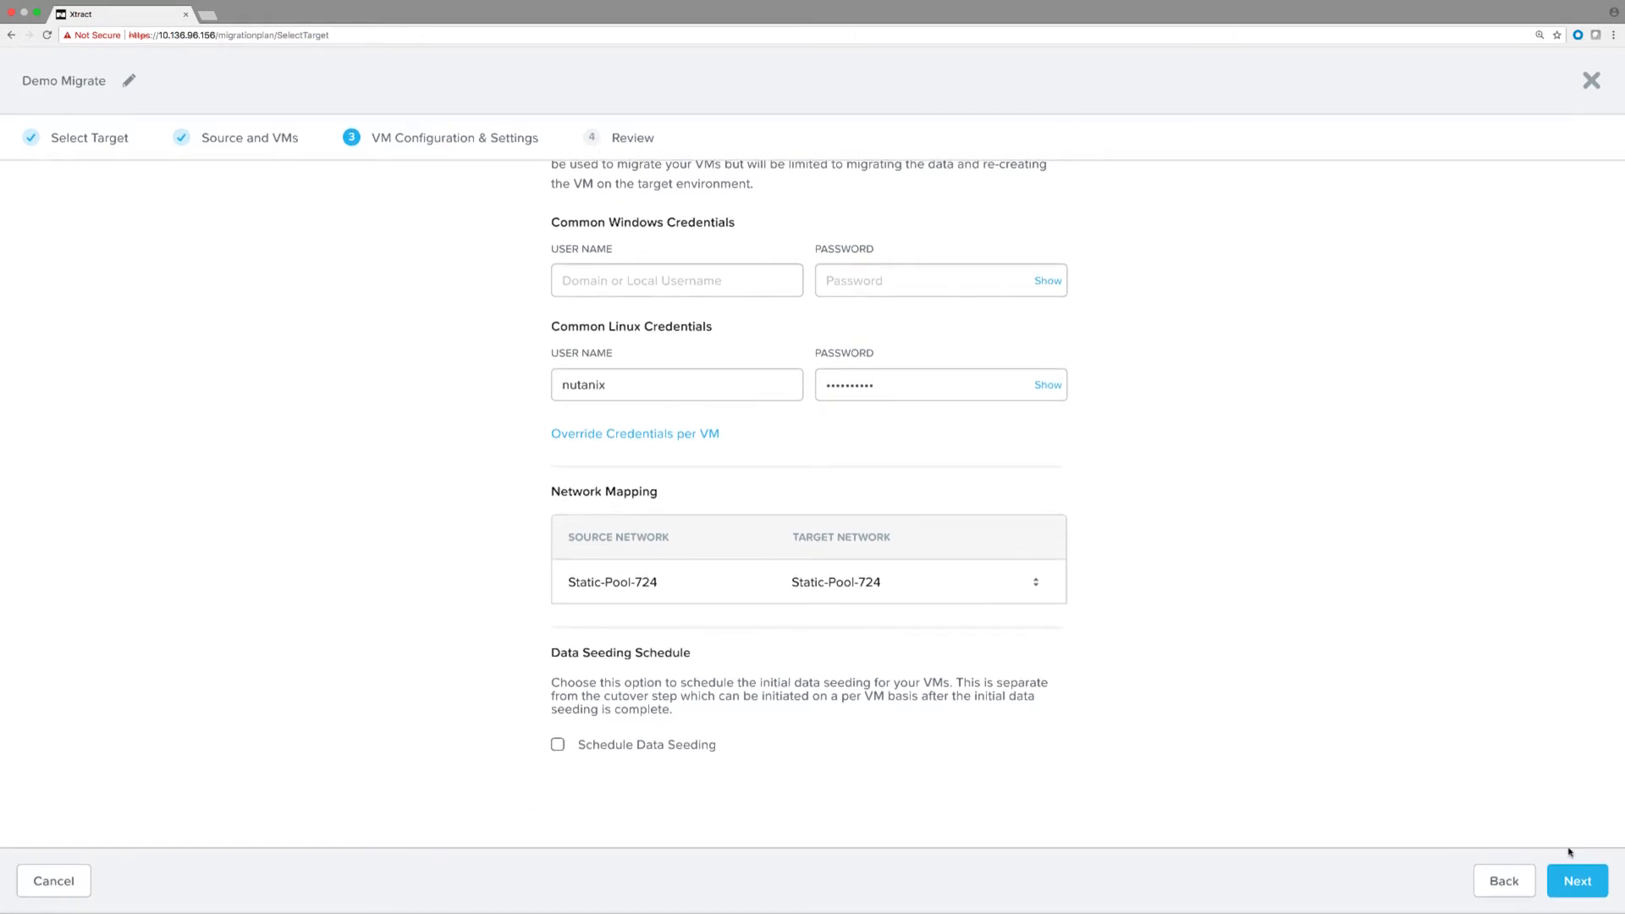
Review the Demo Migrate summary, then save the plan and start migrating.
left_click(1563, 881)
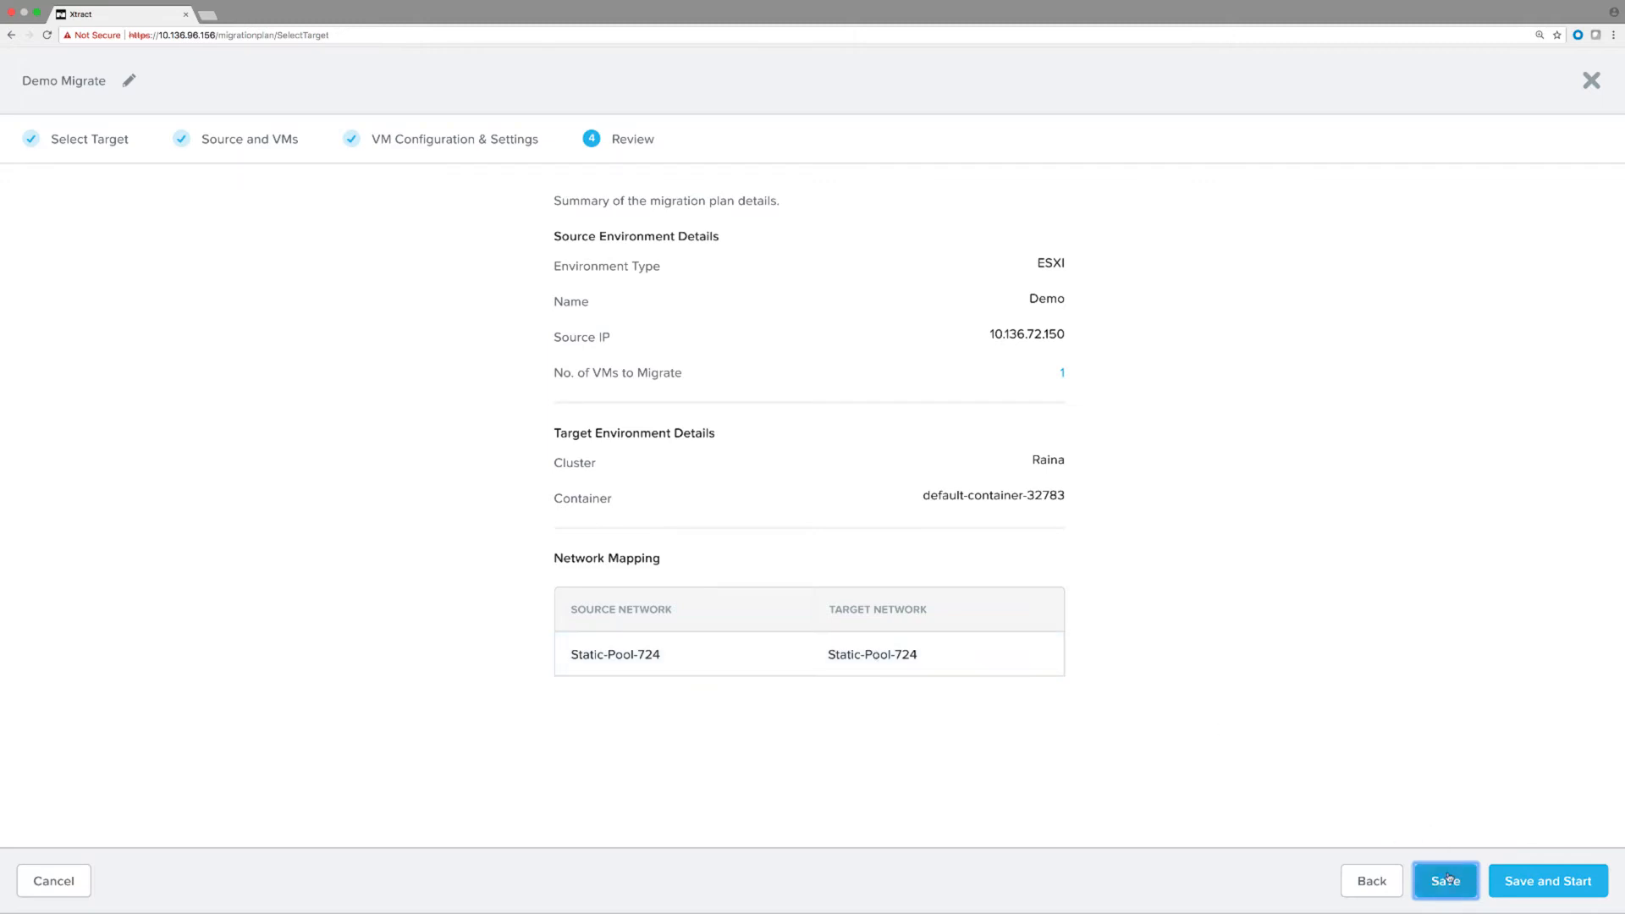
left_click(1579, 883)
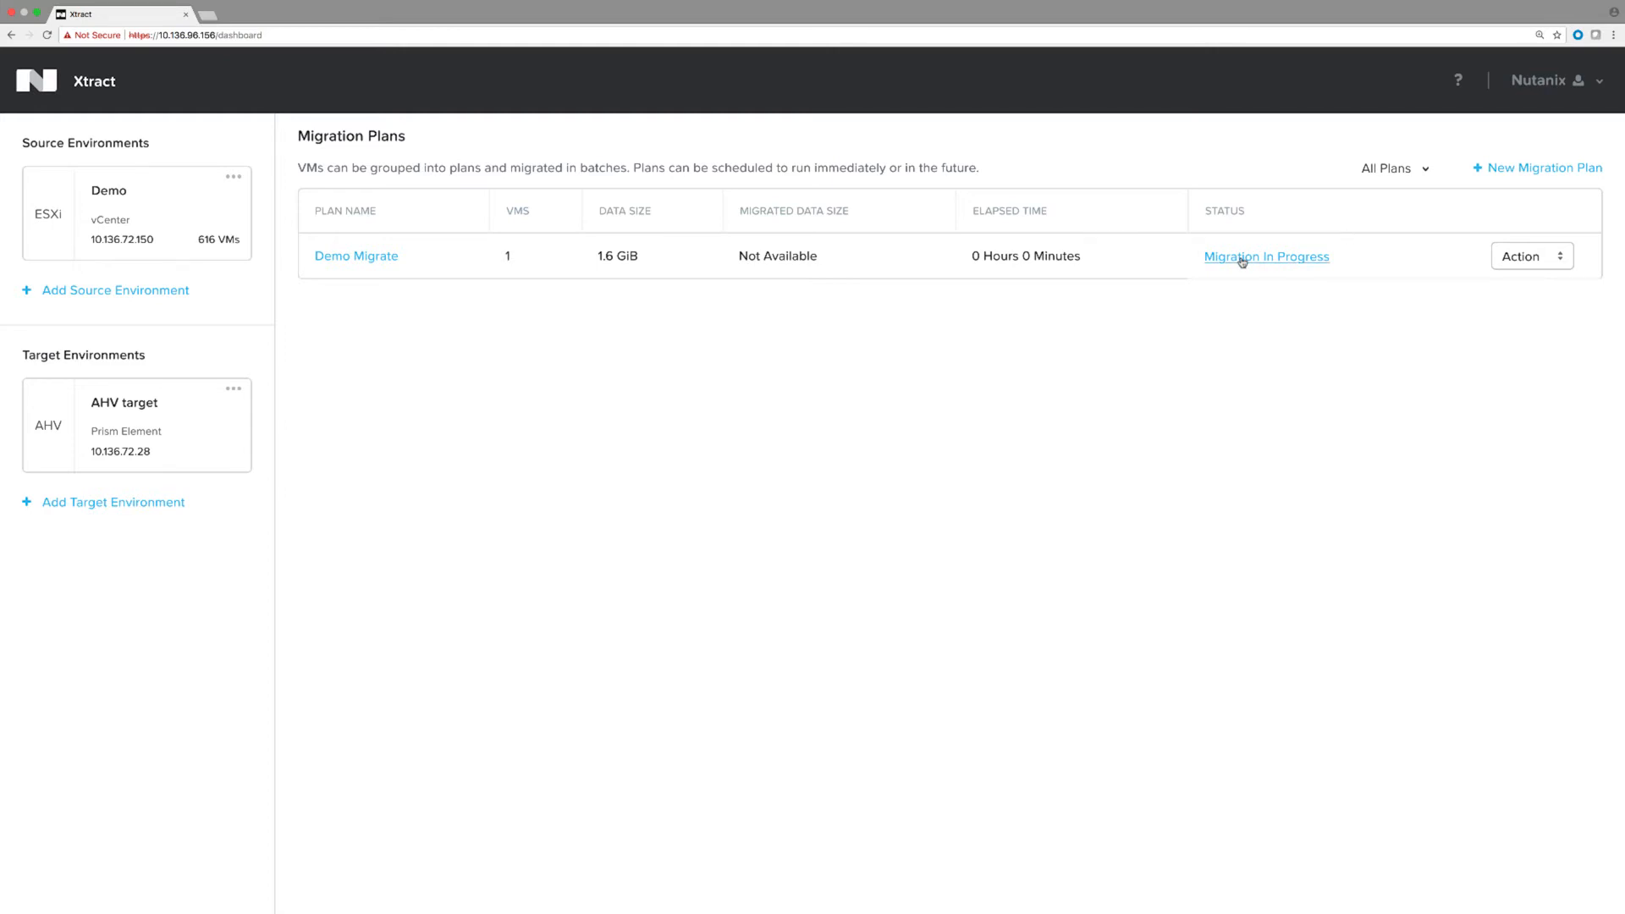
Check the Demo Migrate progress and its Action options until the CentOS VM is Ready to Cutover.
left_click(1242, 258)
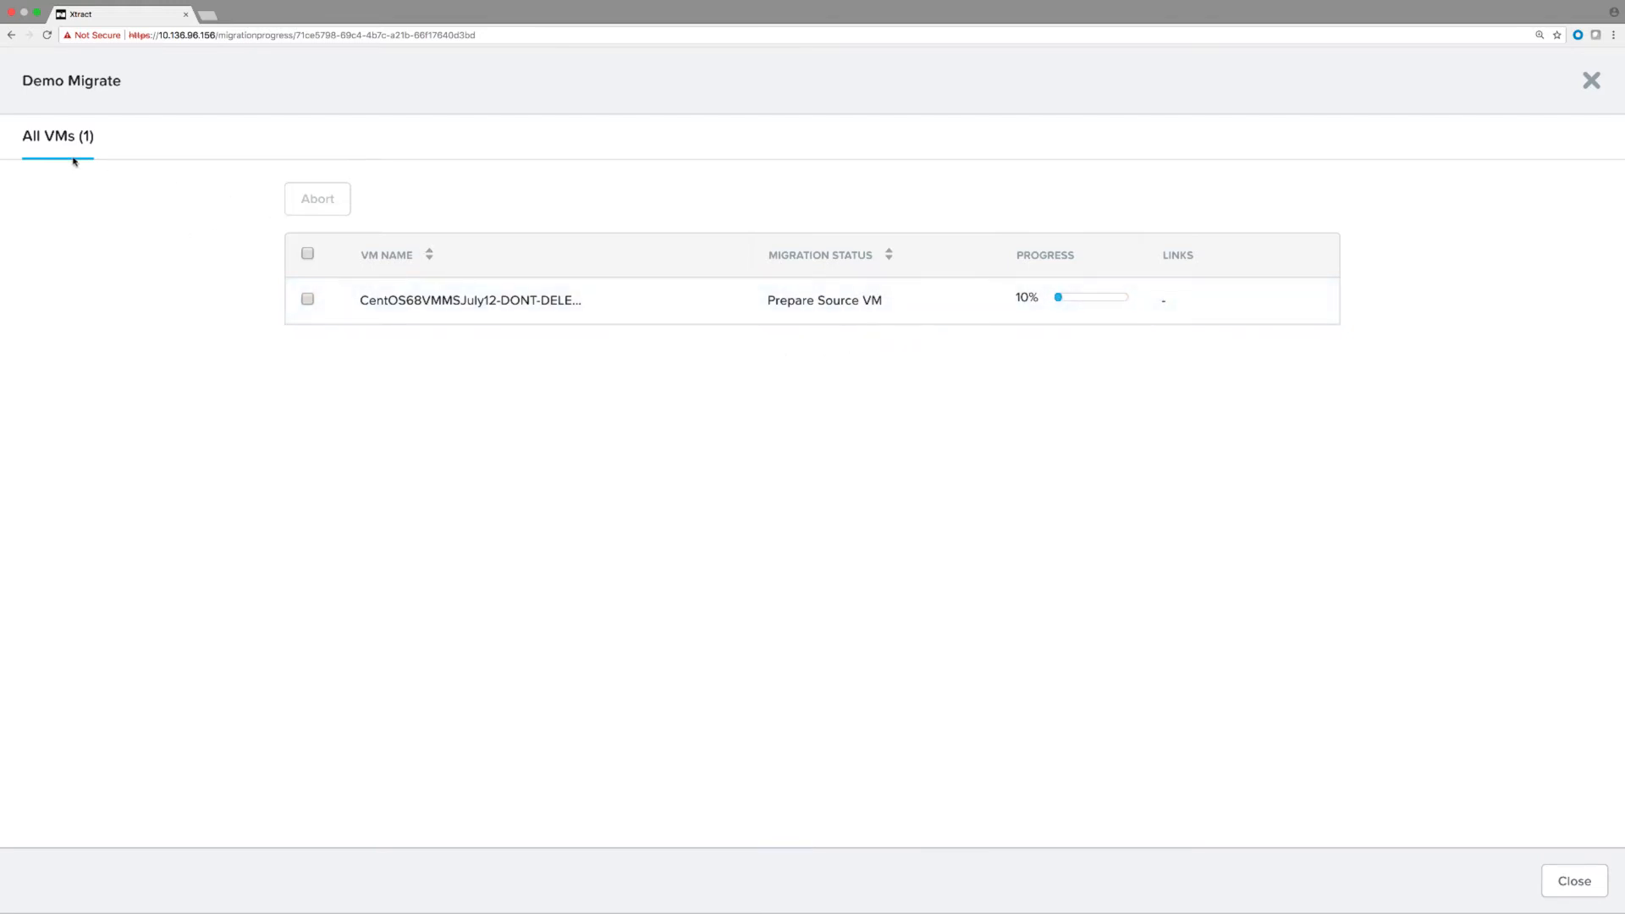
left_click(1574, 881)
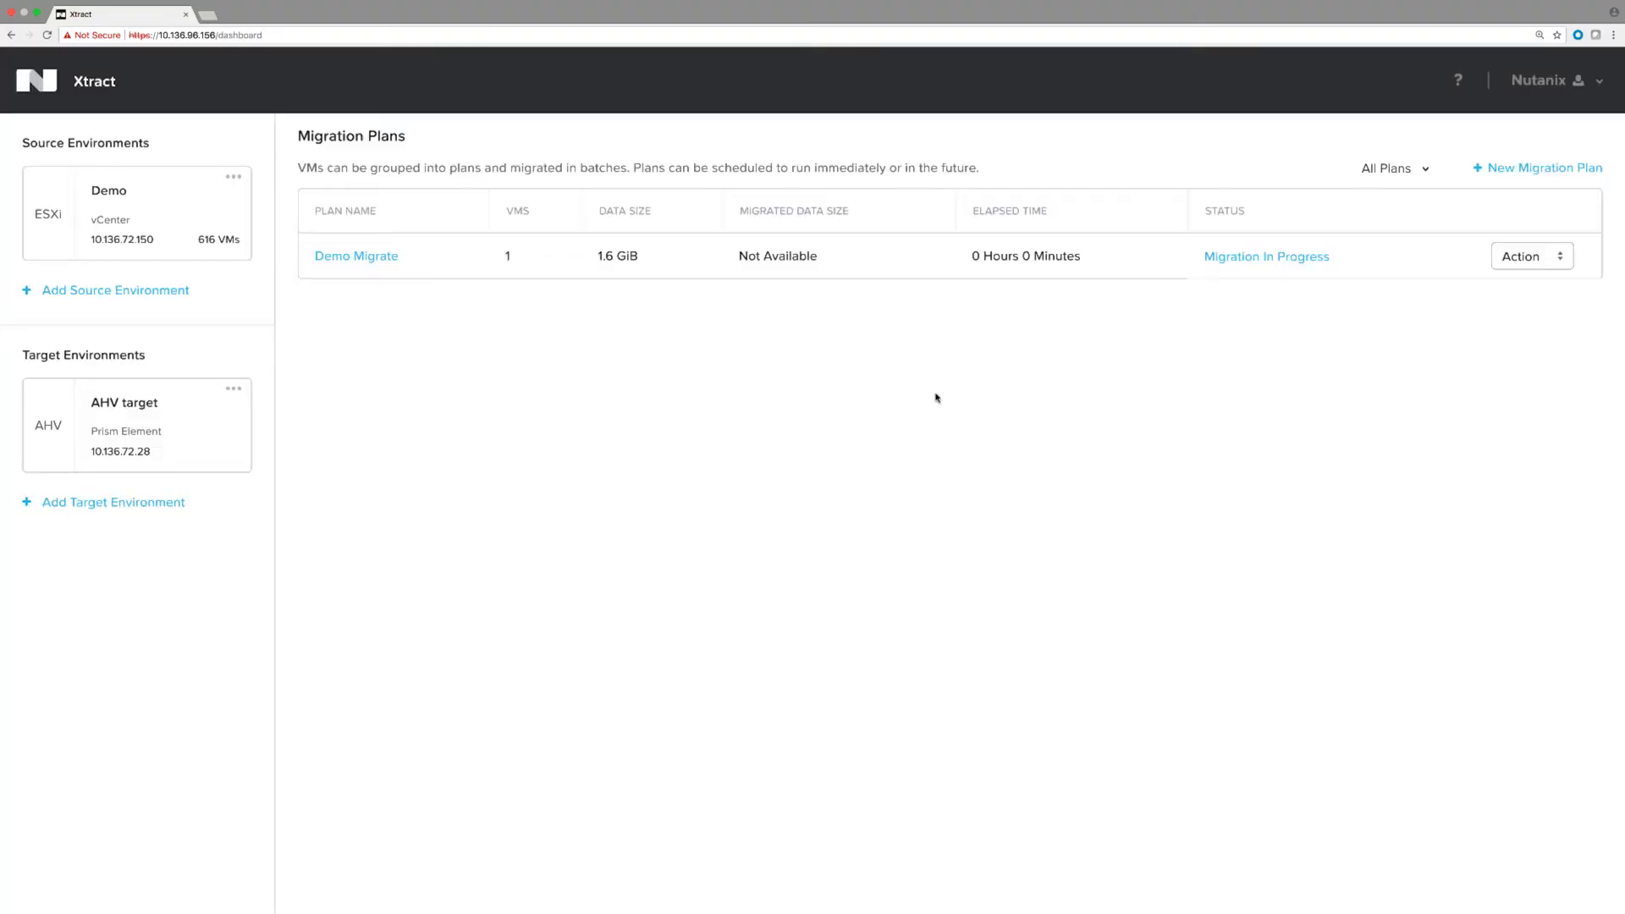
left_click(1498, 259)
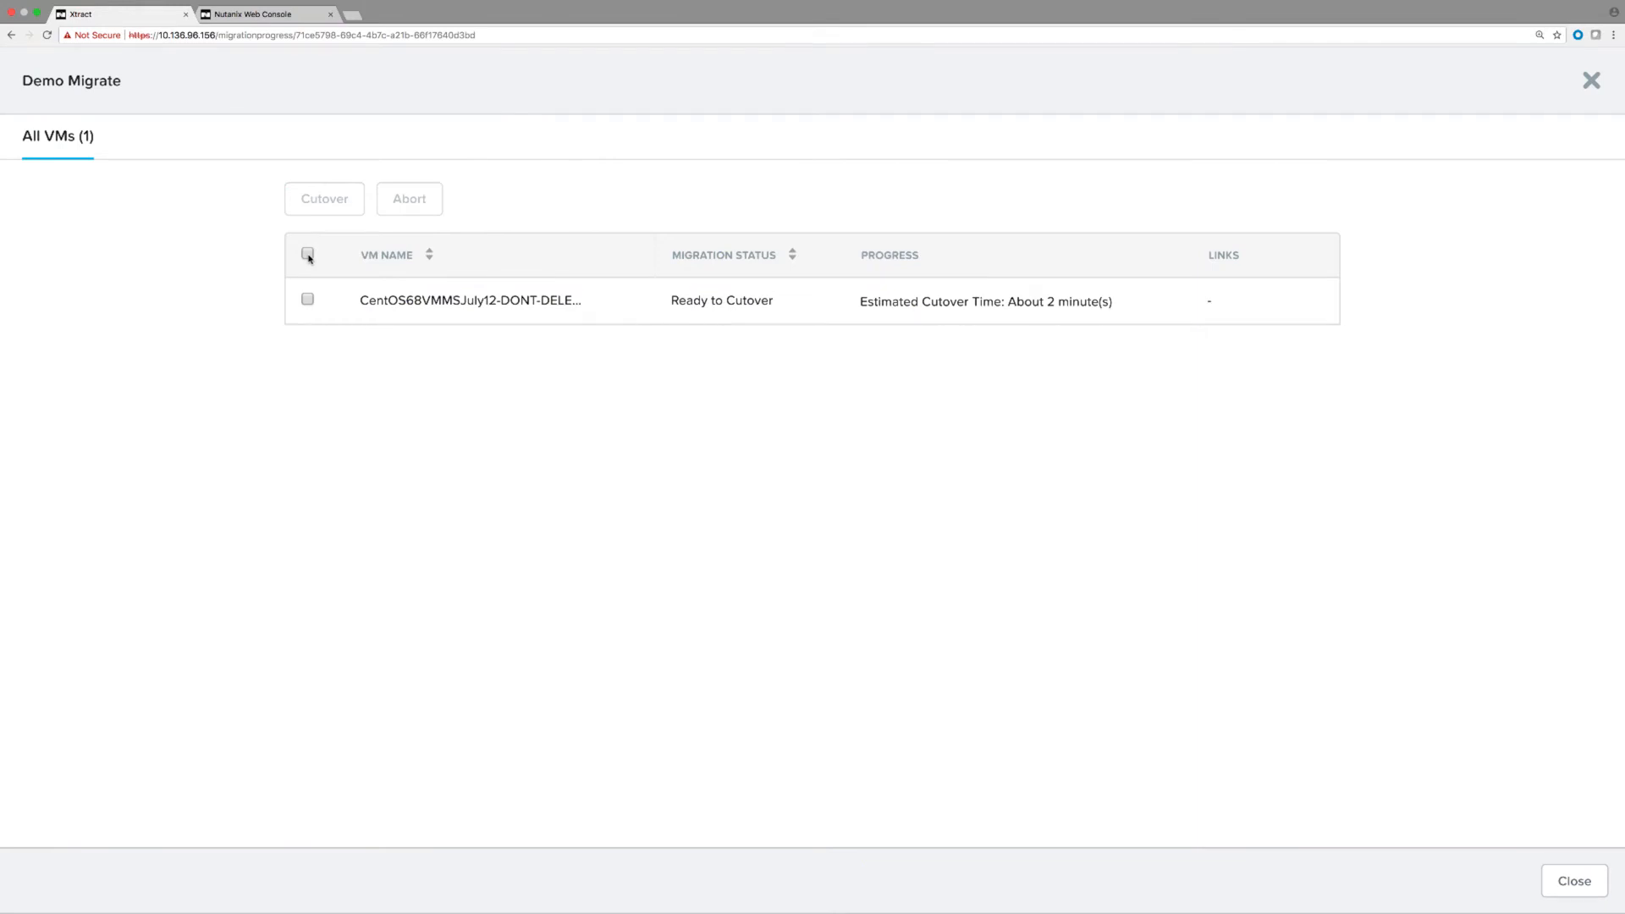
Select all VMs in Demo Migrate and confirm cutover with source VM shutdown.
left_click(308, 255)
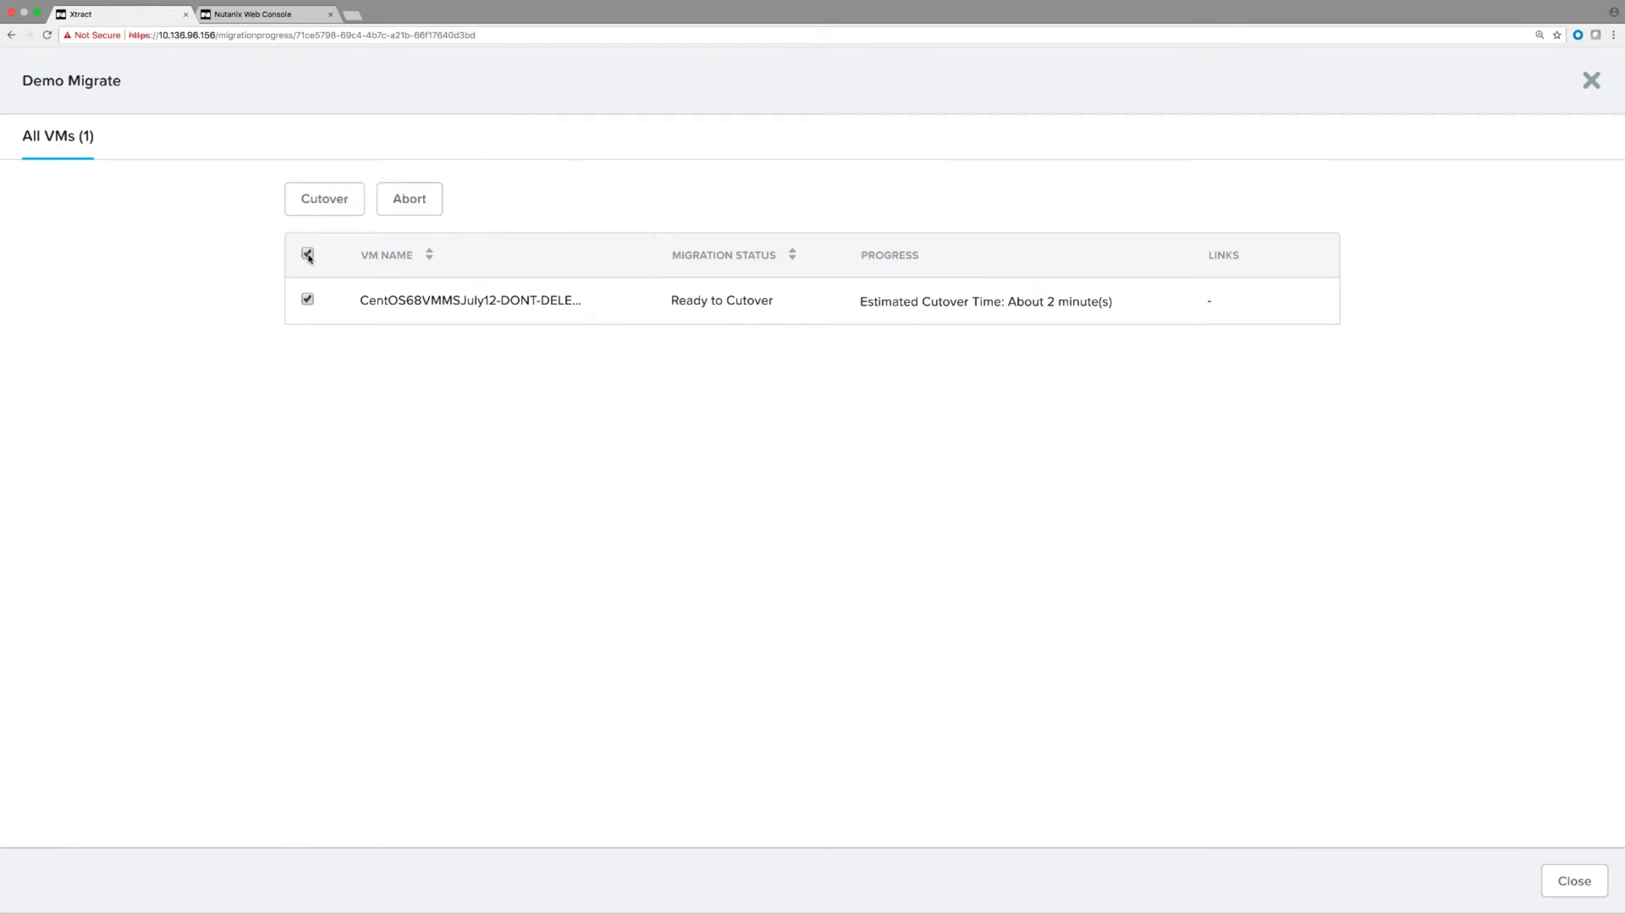
left_click(334, 211)
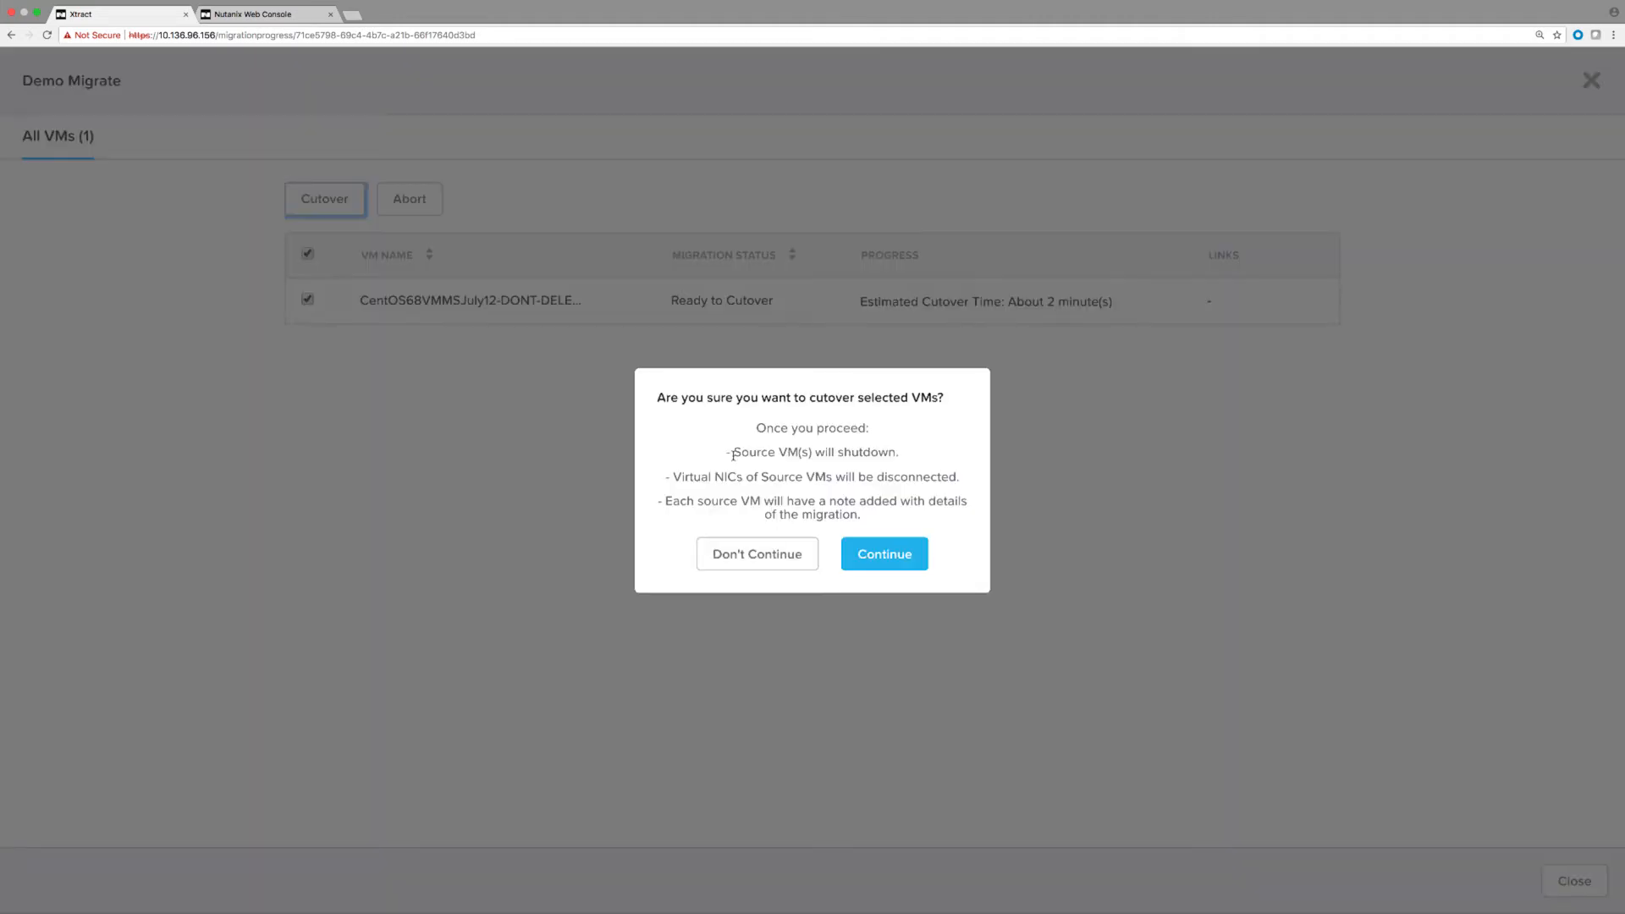
left_click(864, 552)
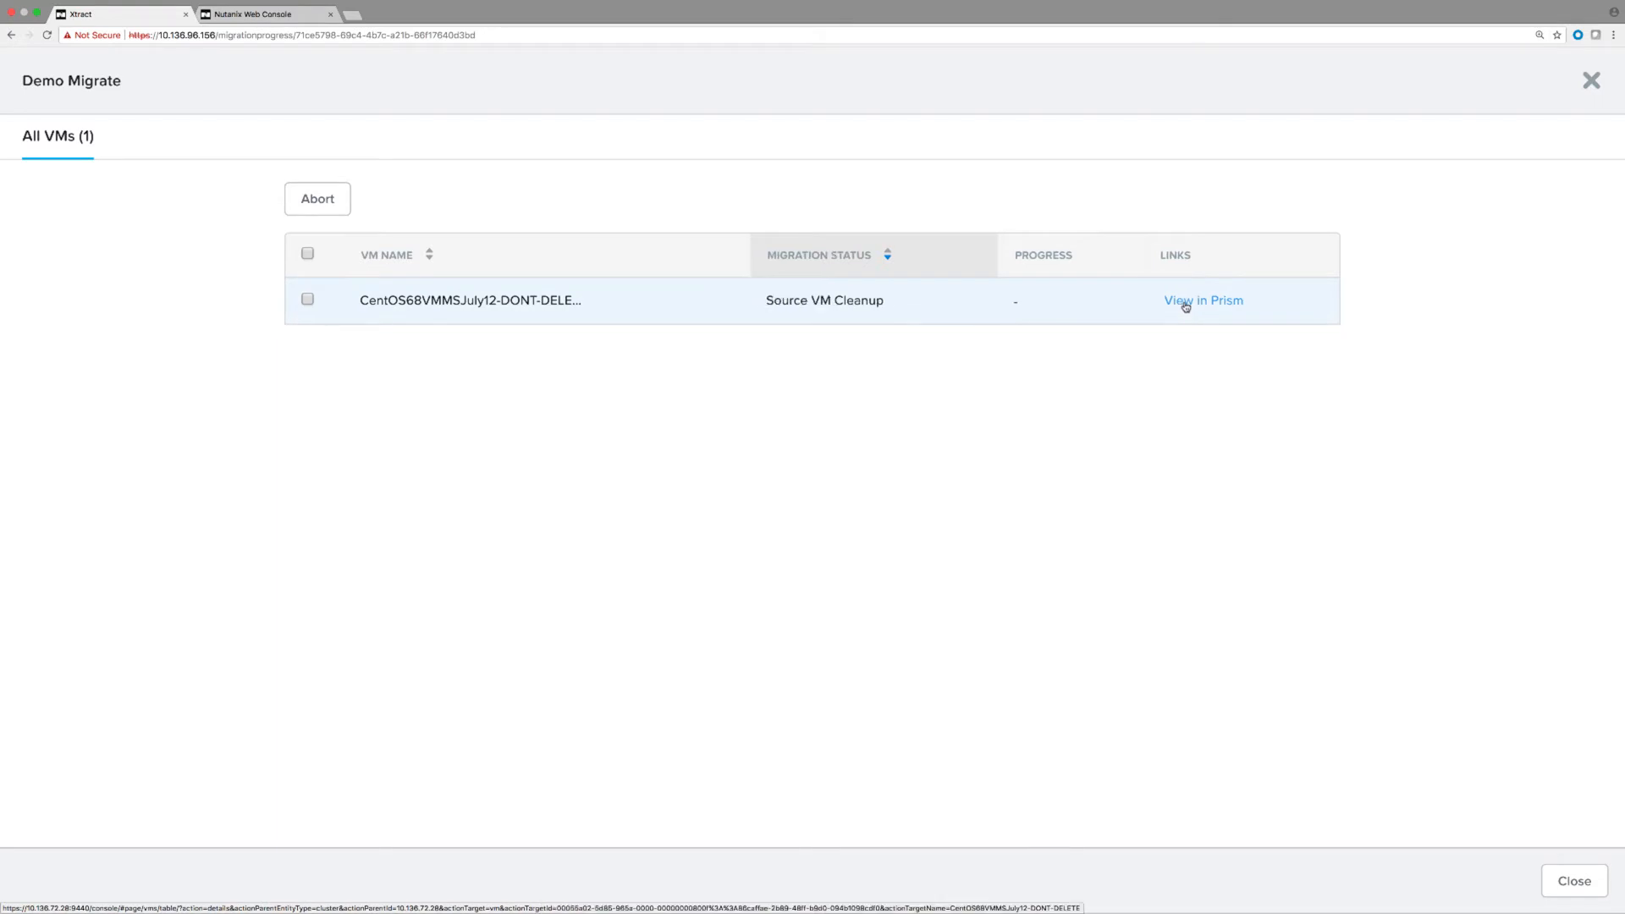
Open the migrated VM in Prism and sign in with the Prism admin credentials.
left_click(1186, 307)
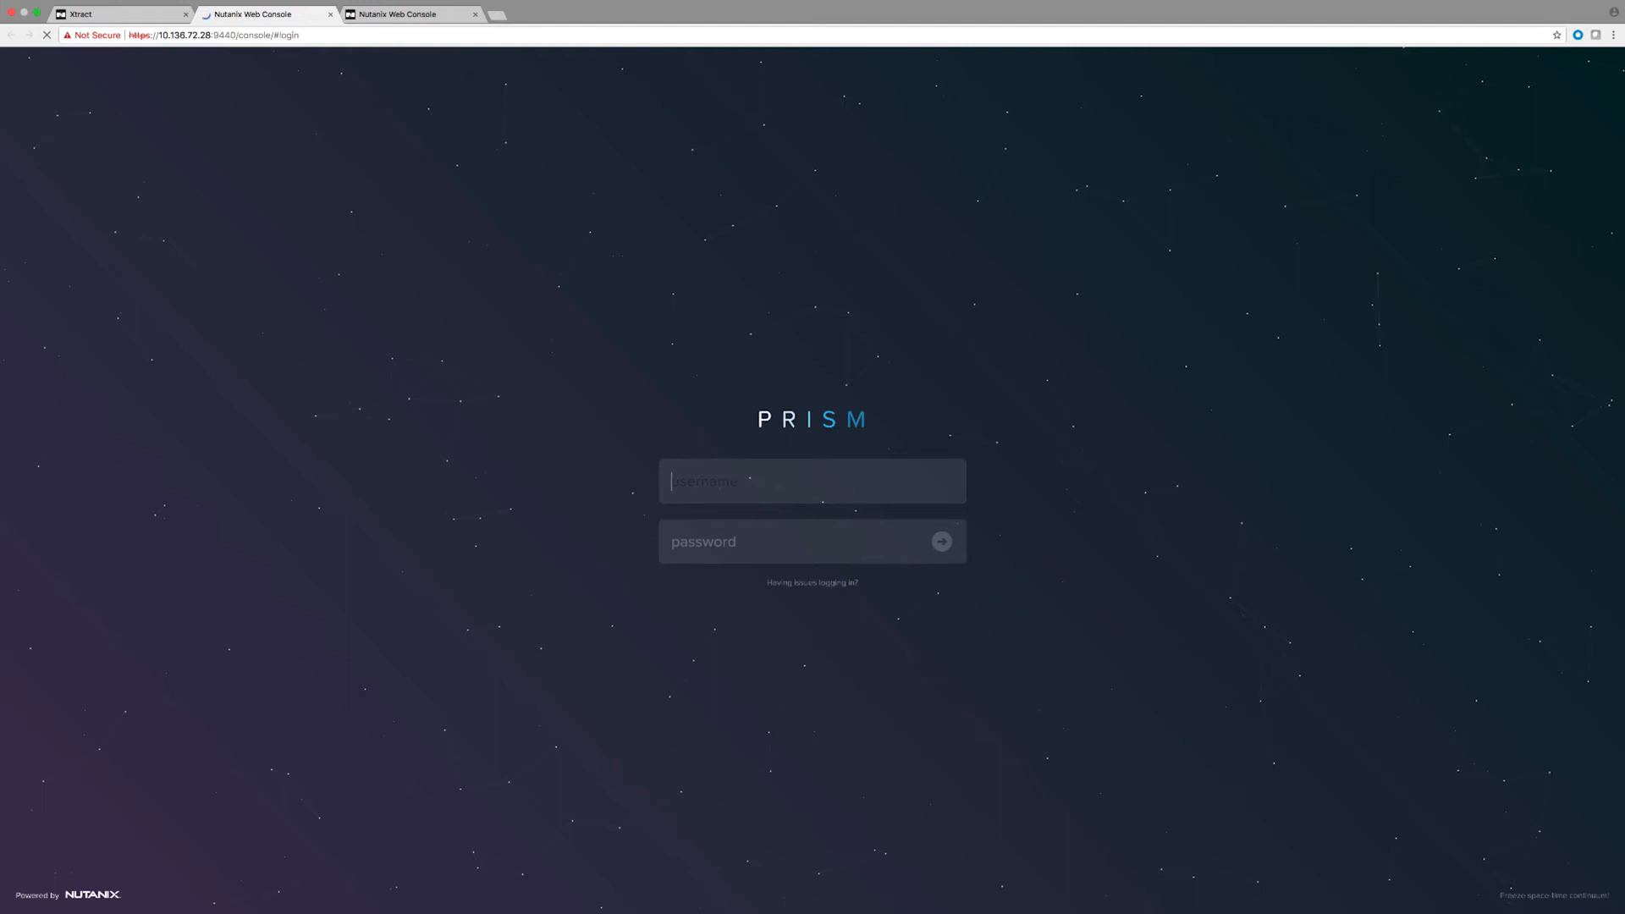
type("admin")
key("Tab")
type("•••••••••••")
key("Return")
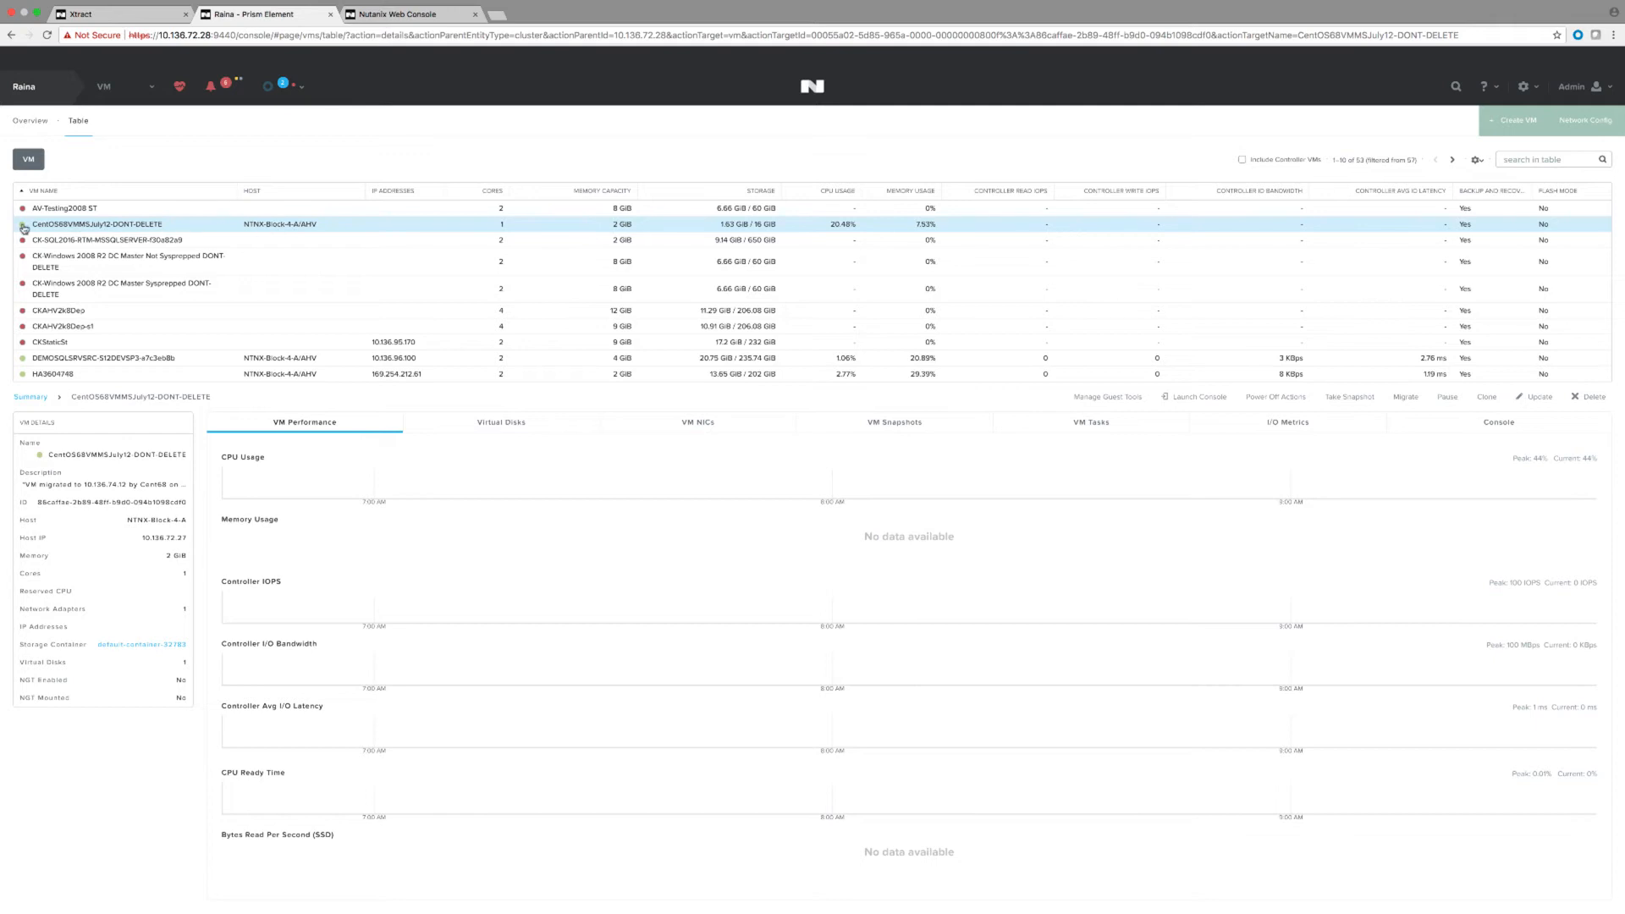
Locate CentOS68VMMSJuly12-DONT-DELETE in the VM table, confirm Xtract shows Completed, and launch its console.
left_click_drag(31, 226, 165, 226)
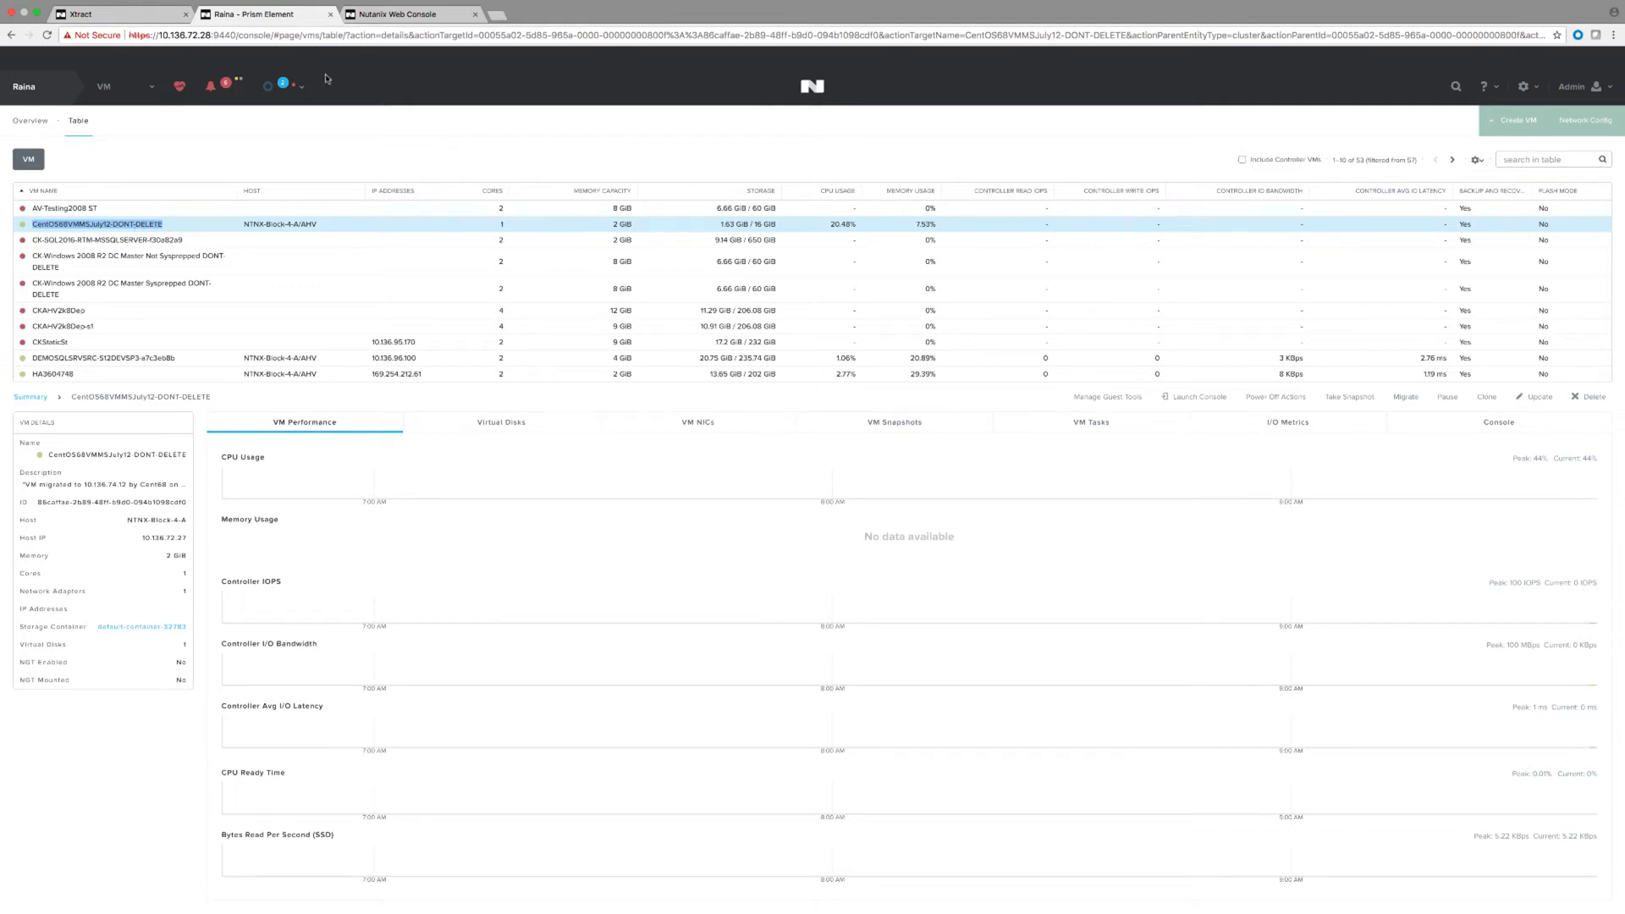
left_click(134, 17)
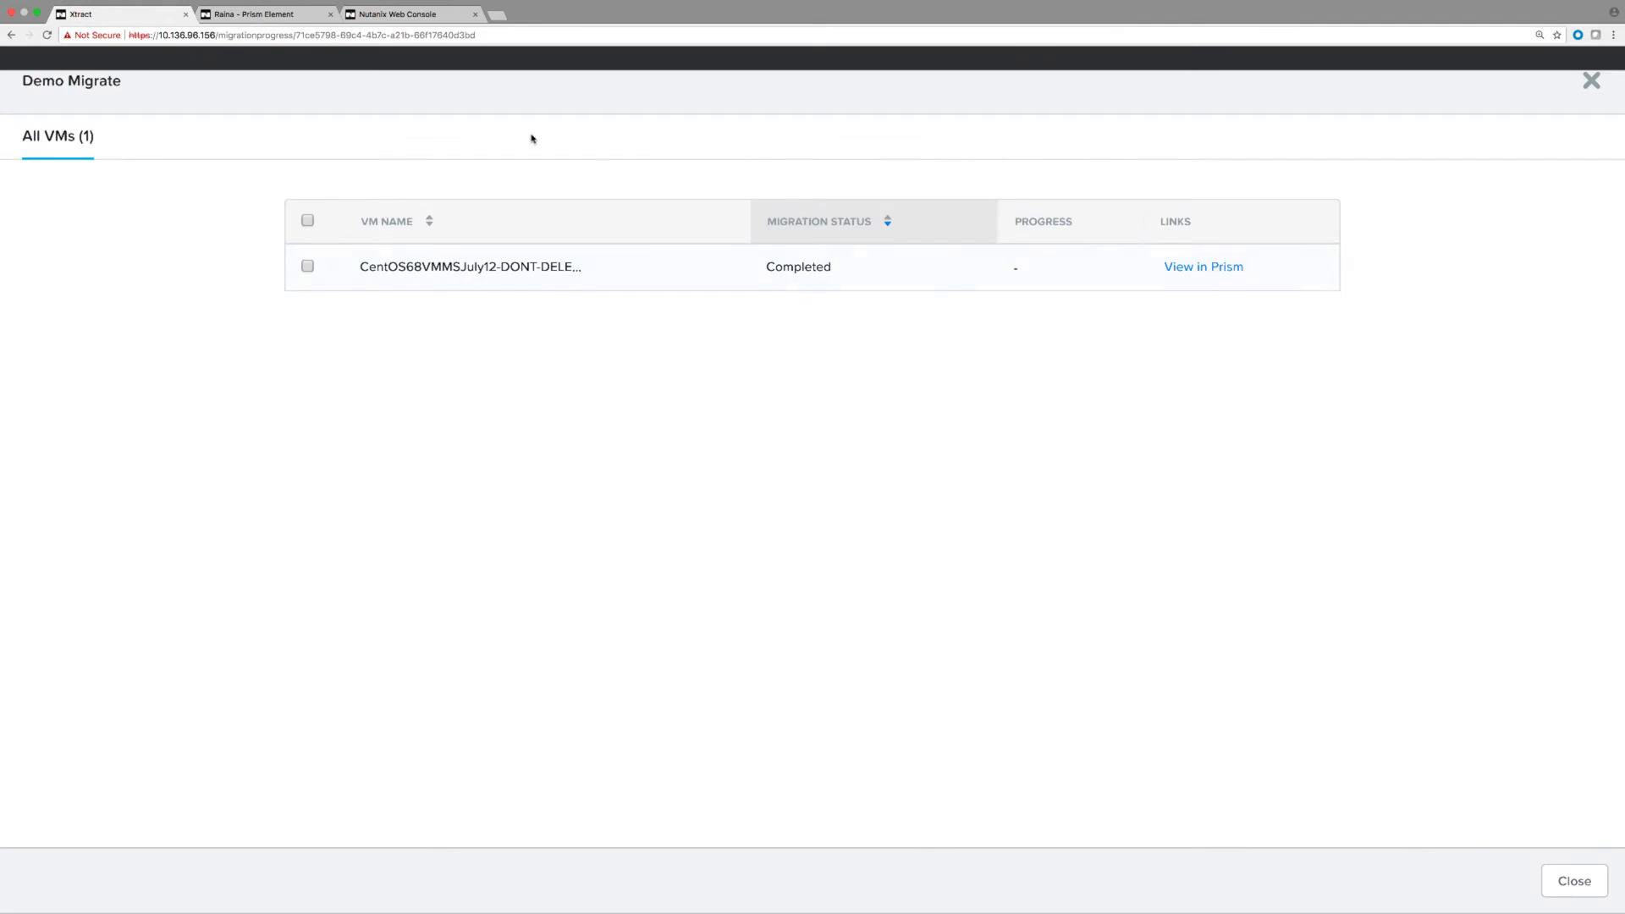
left_click(254, 21)
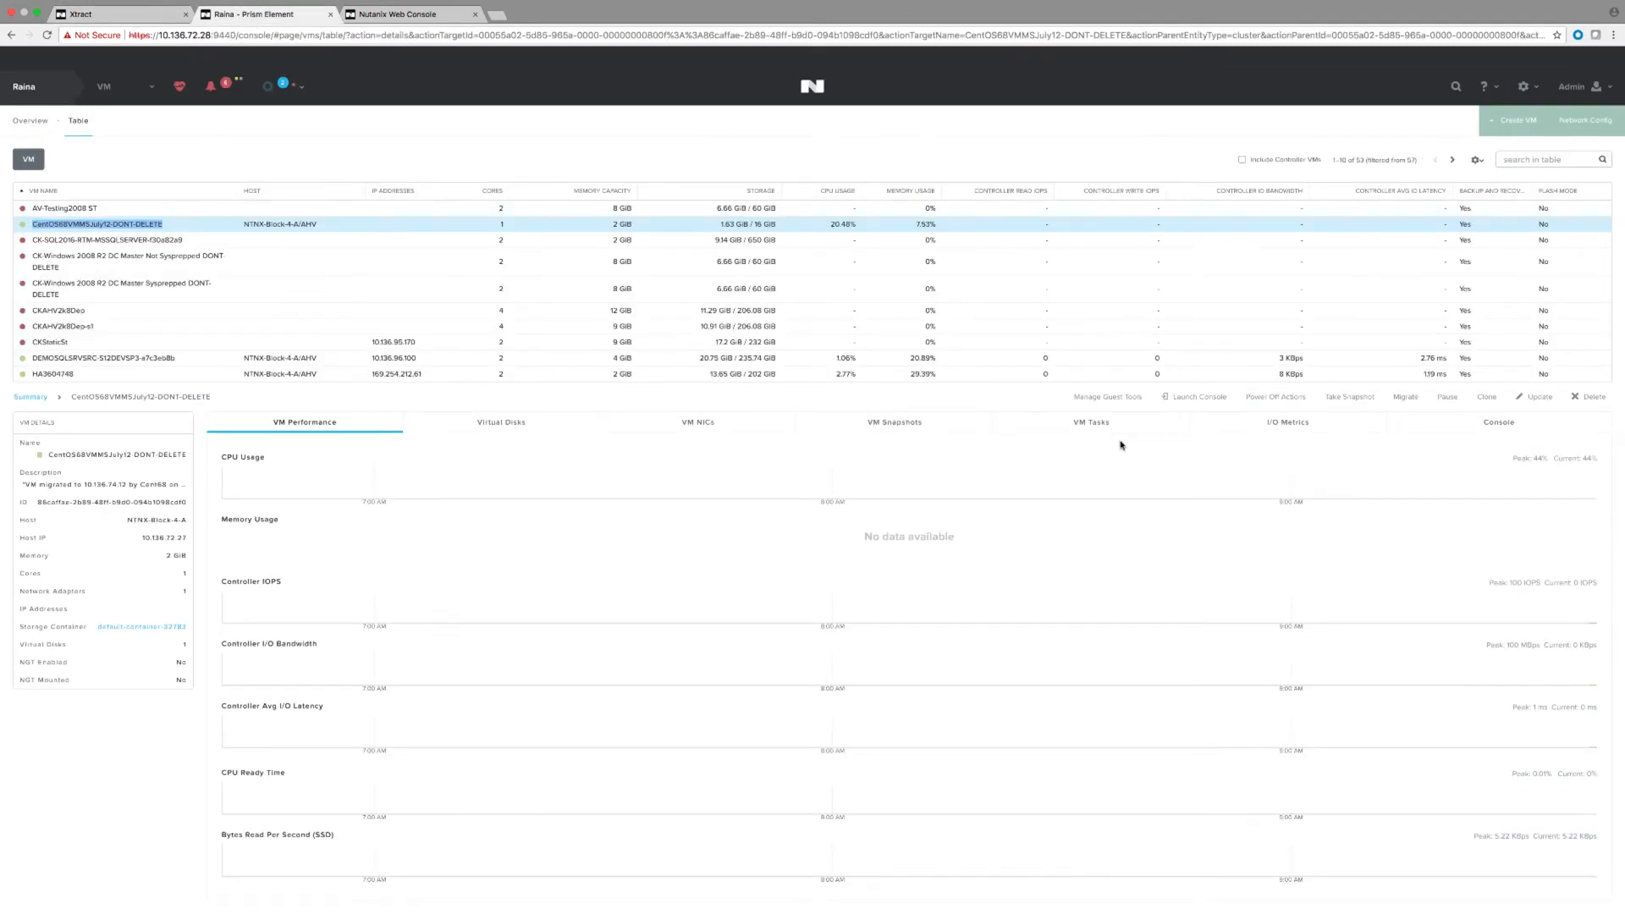
left_click(1185, 400)
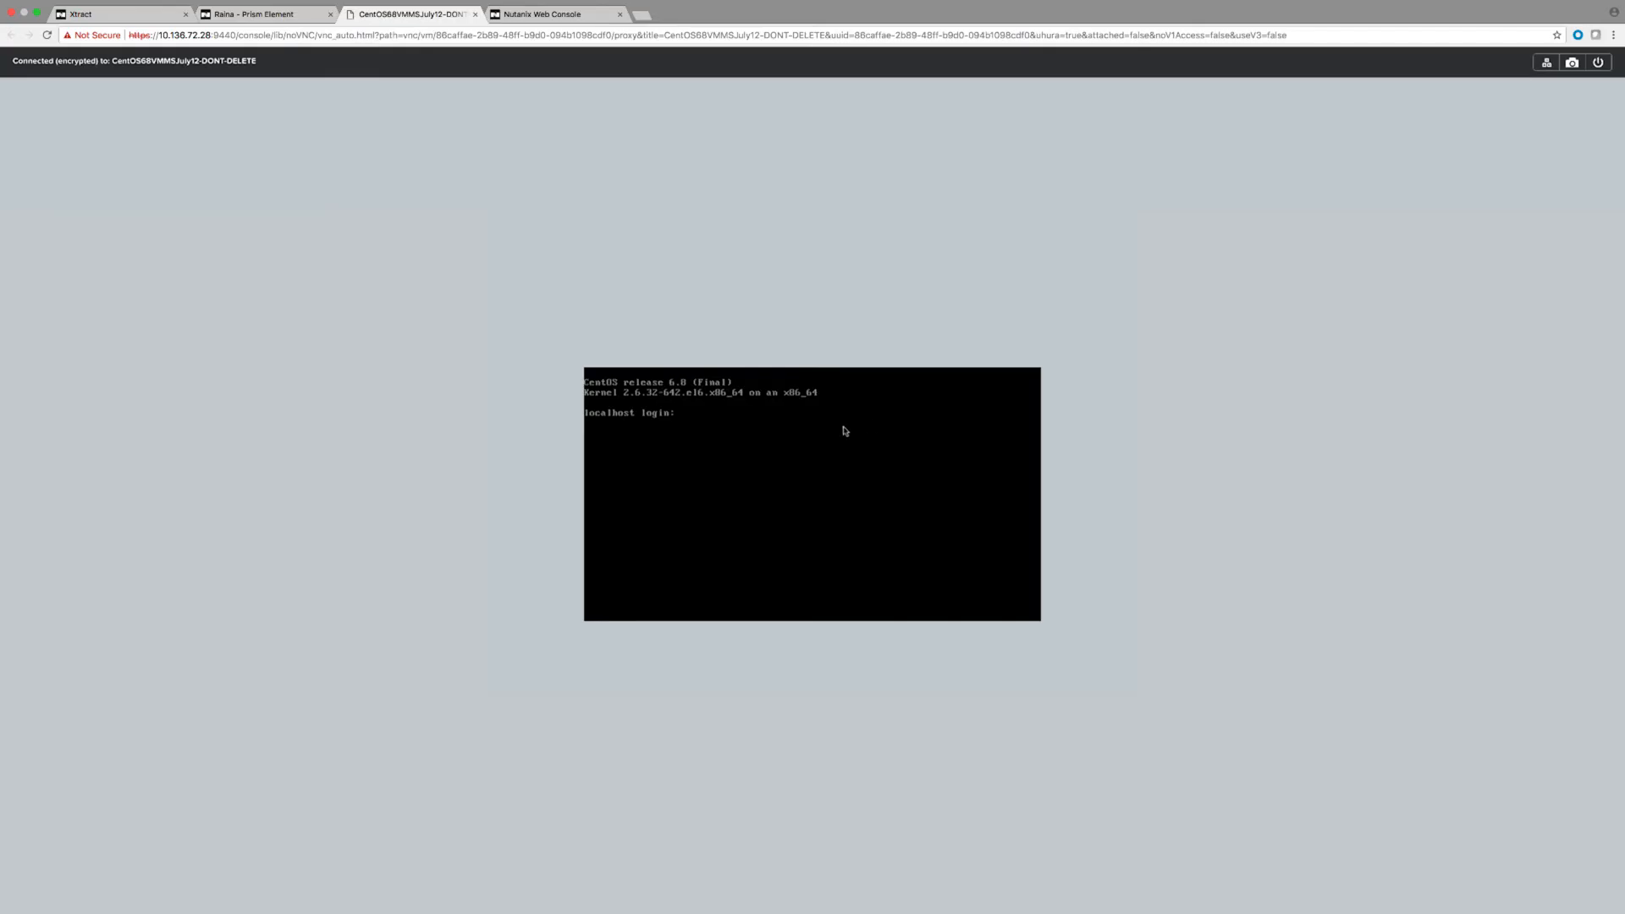
Enter the console user name at the CentOS login prompt and submit it.
type("nutanix")
key("Return")
key("Return")
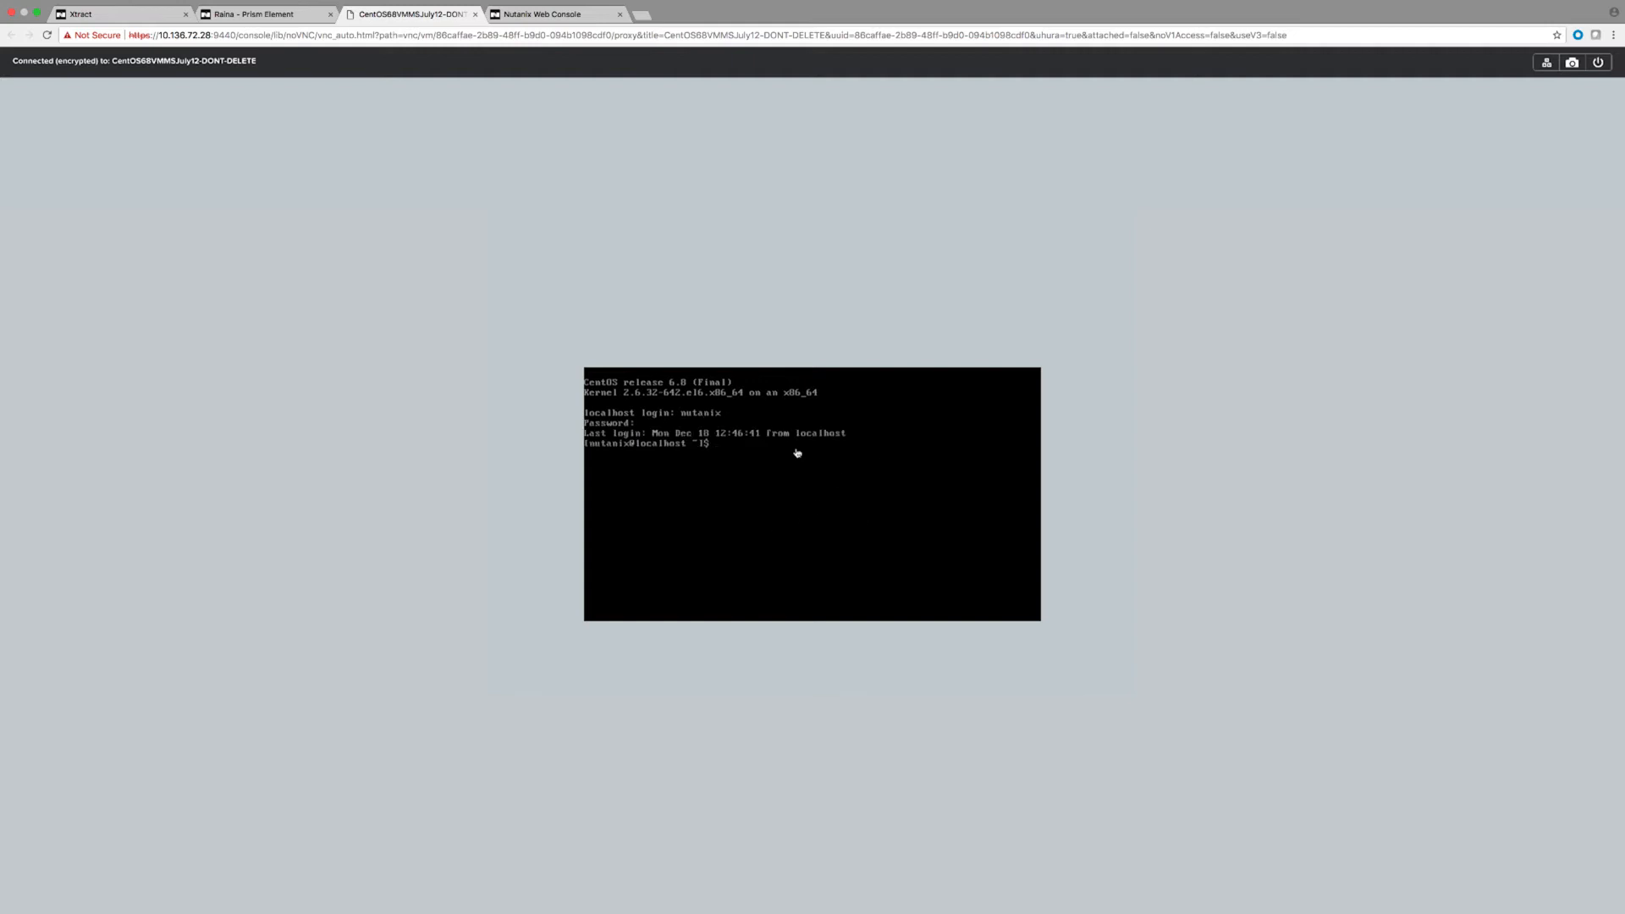
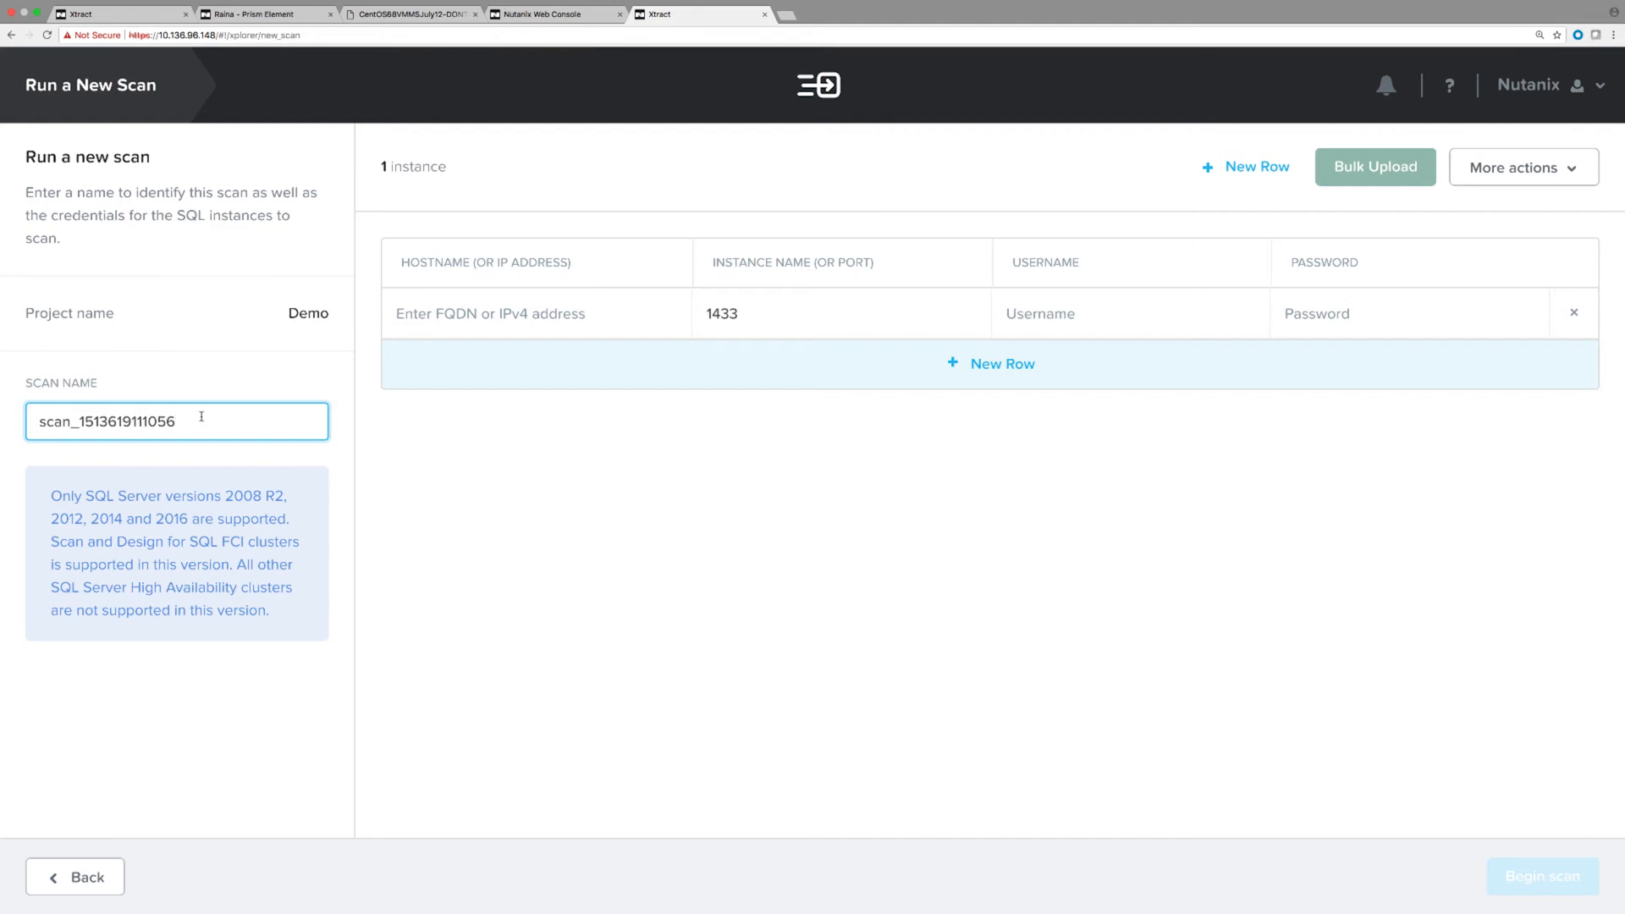
Name the scan Scan1, enter host 10.136.96.181, instance S12DEVSP3, username and password, then begin scanning.
left_click_drag(195, 420, 41, 420)
type("Scan1")
left_click(476, 311)
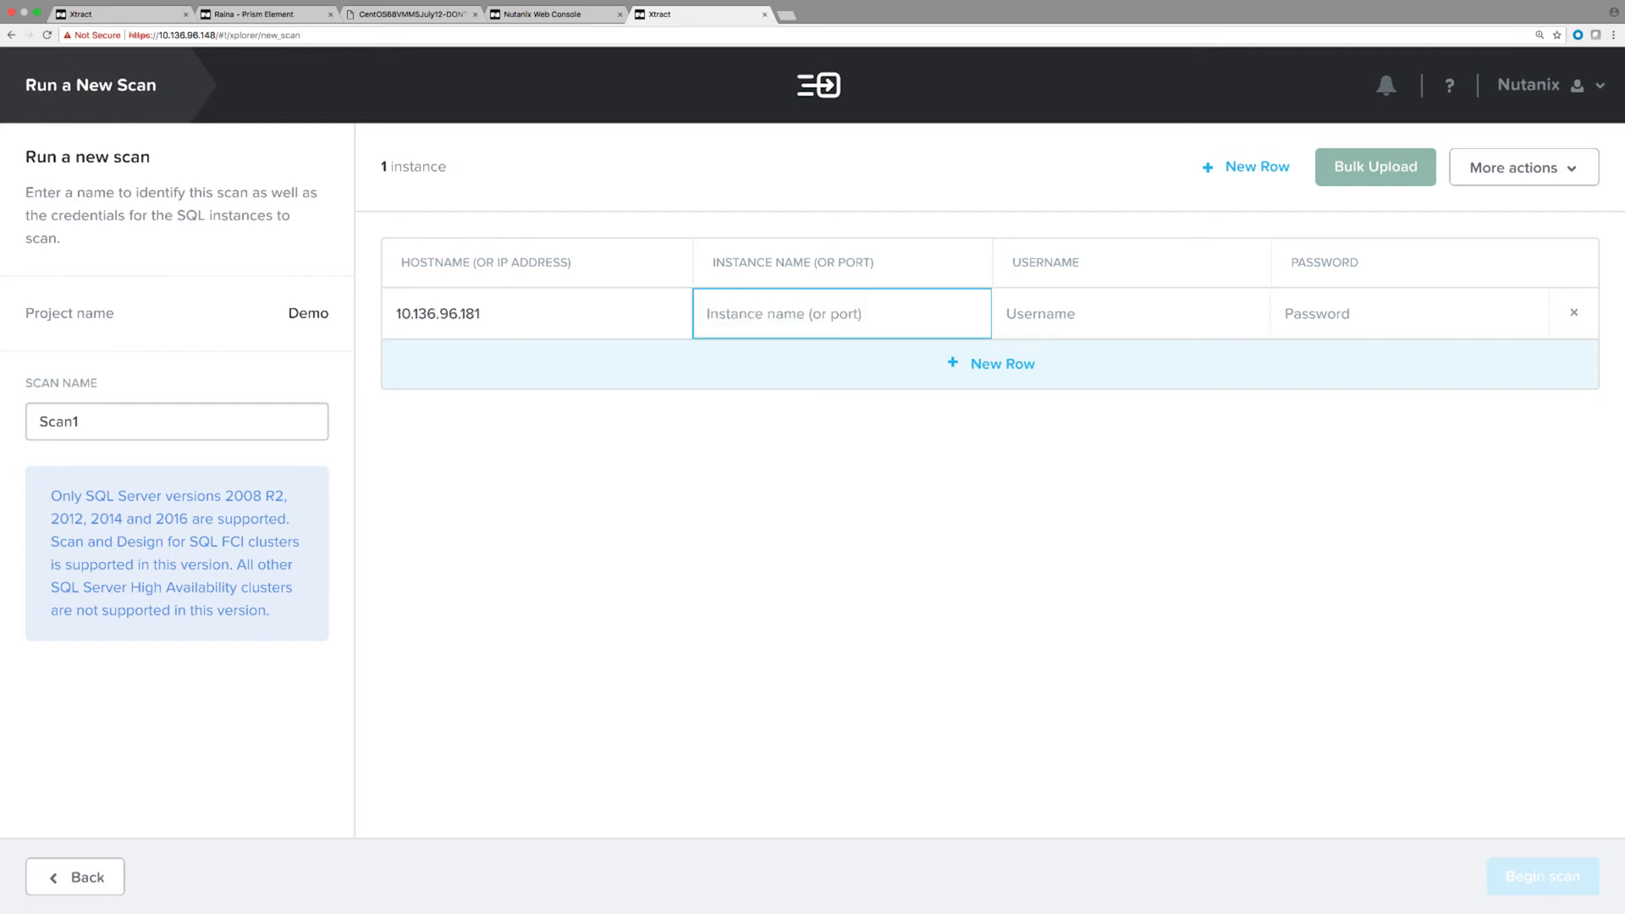
type("S12DEVSP3")
key("Tab")
type("scanuser")
key("Tab")
key("super+v")
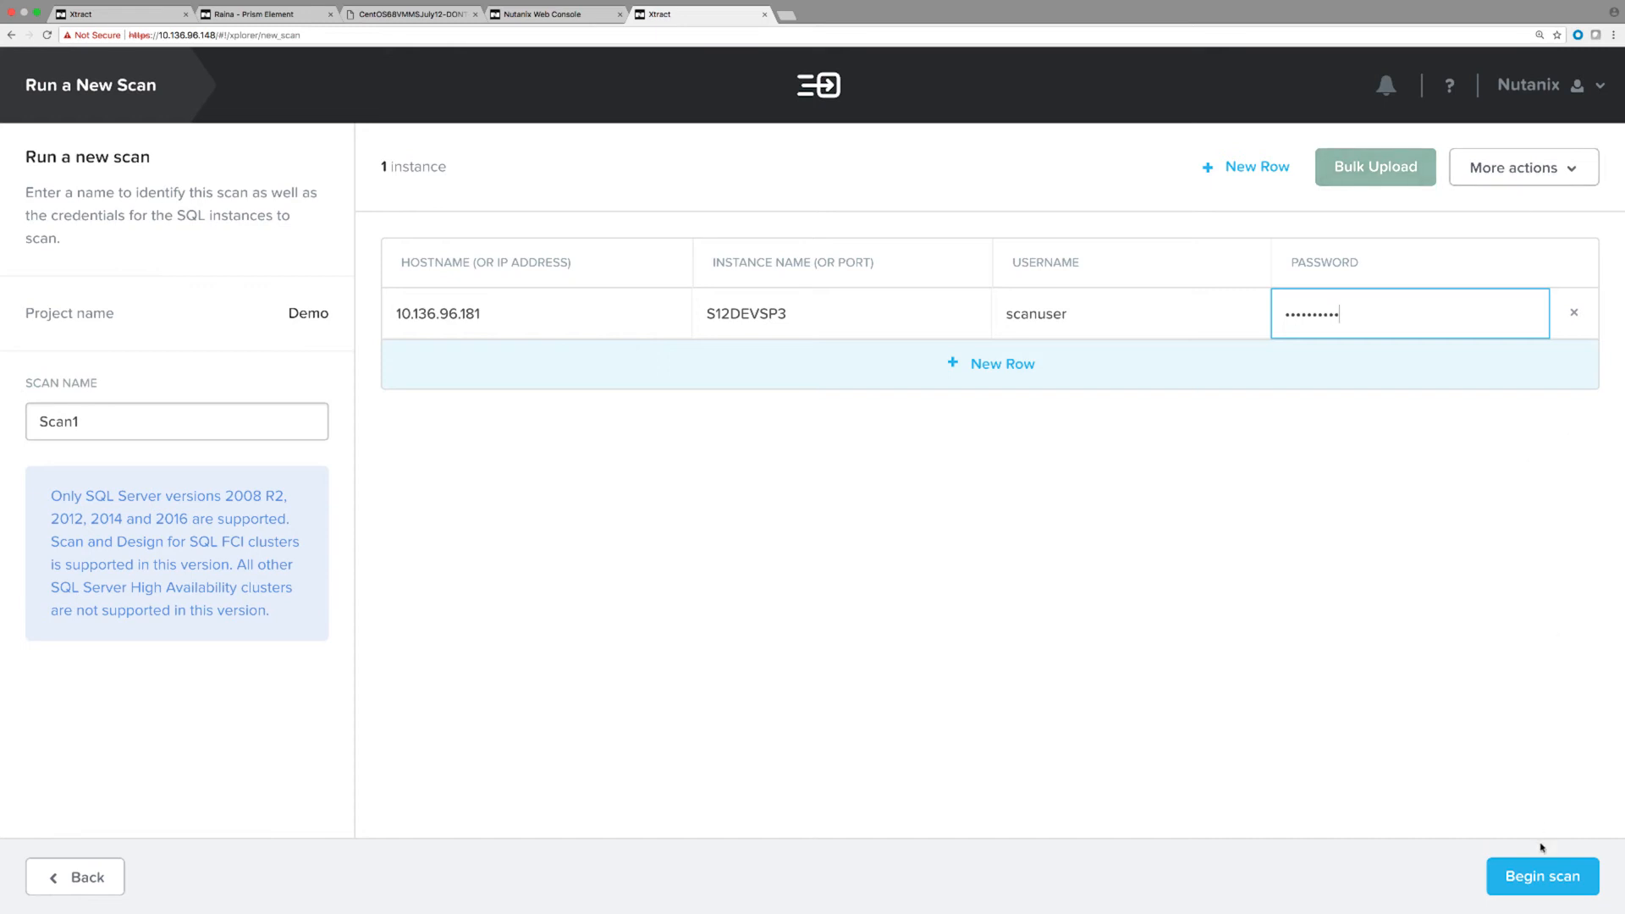
left_click(1541, 874)
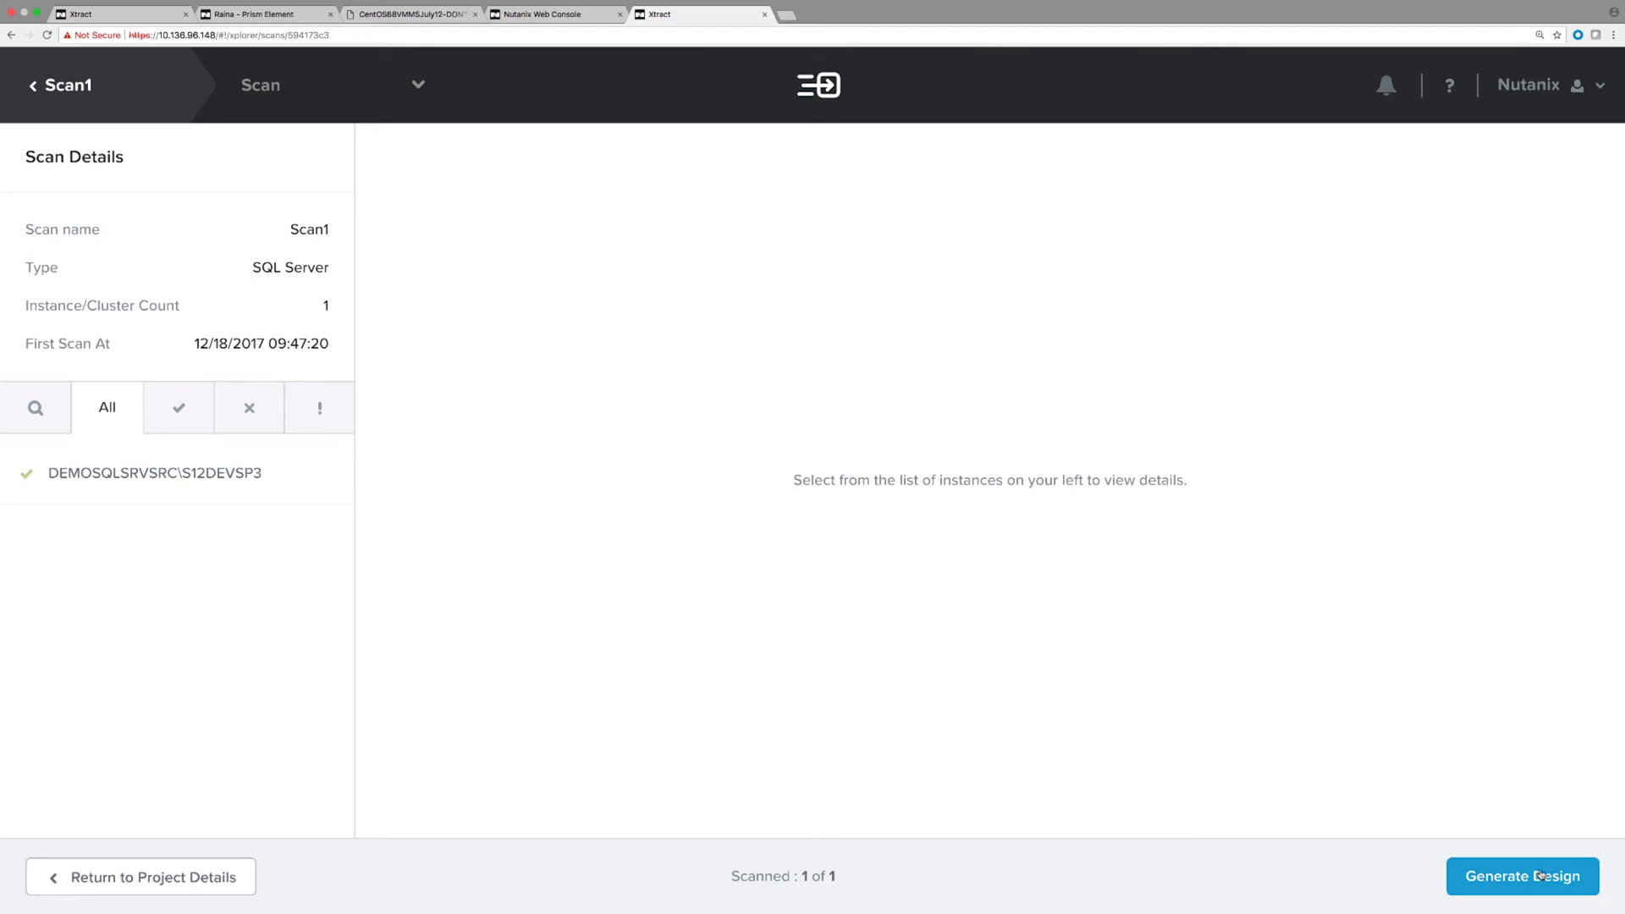
Review the DEMOSQLSRVSRC\S12DEVSP3 overview (SQL Server 2012 SP3, 8 databases) and generate a migration design.
left_click(114, 481)
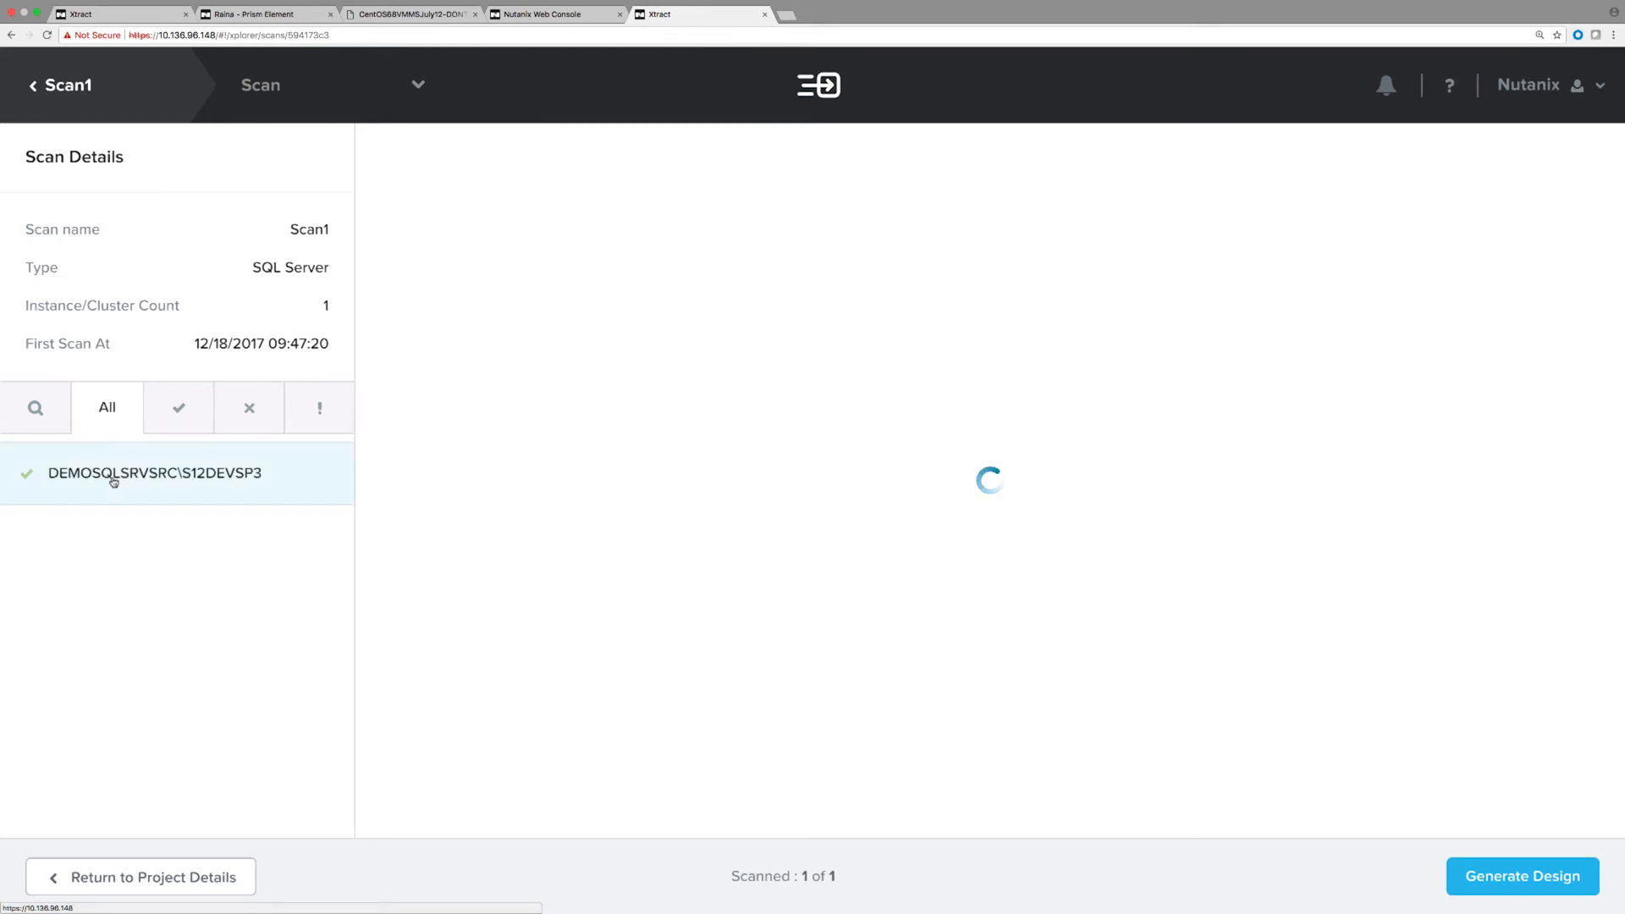
scroll(729, 530, "down", 1)
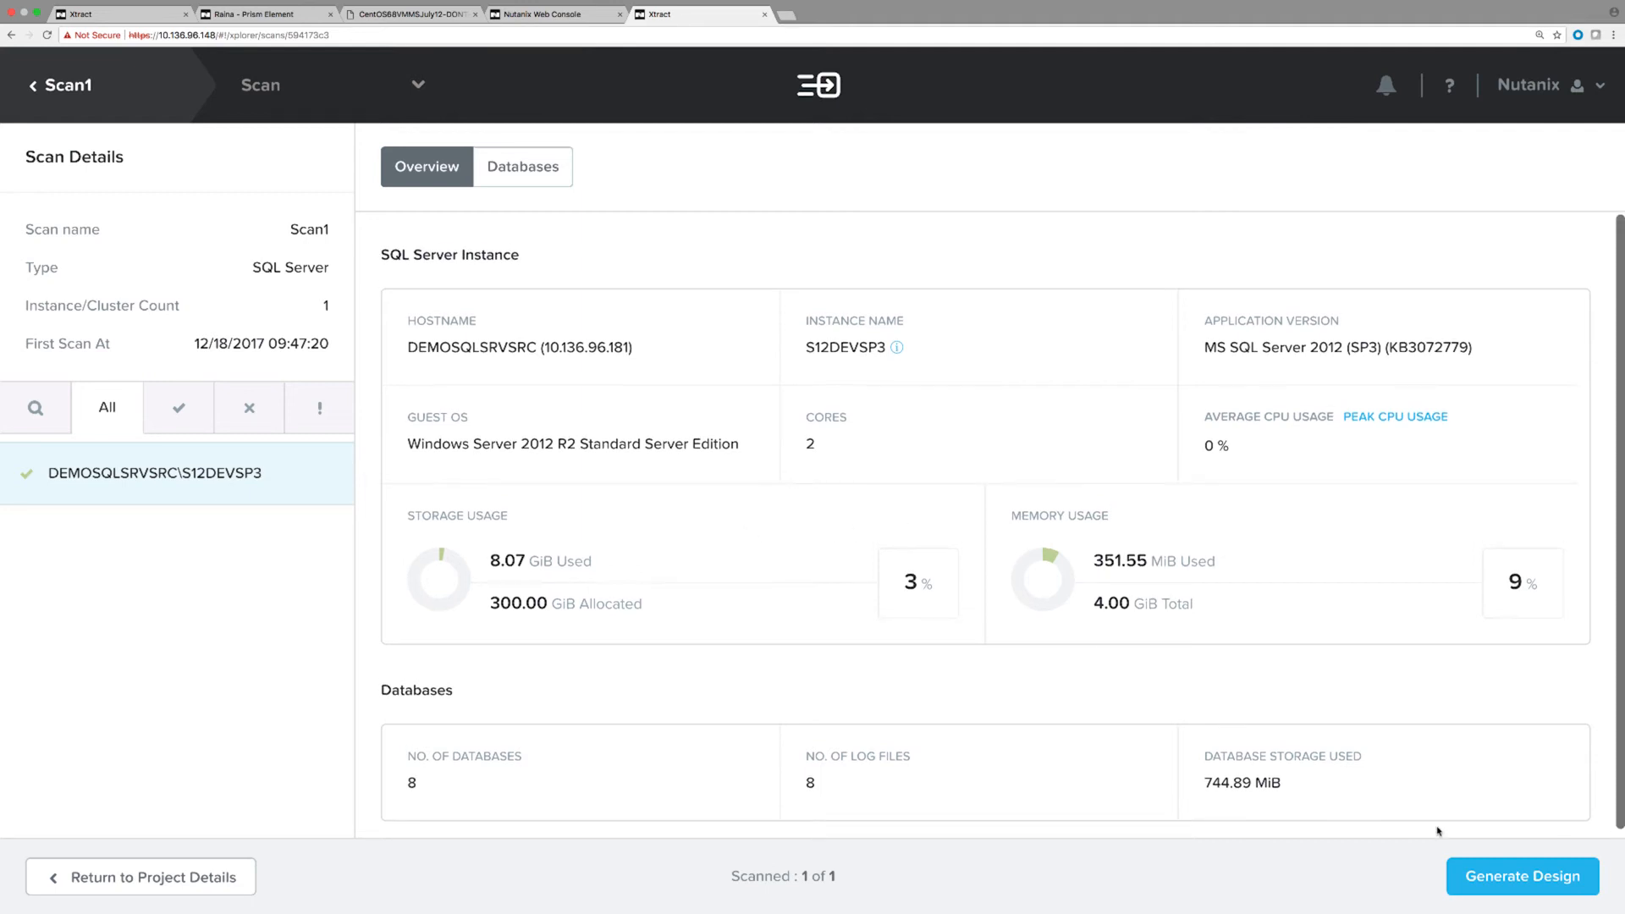
left_click(1478, 883)
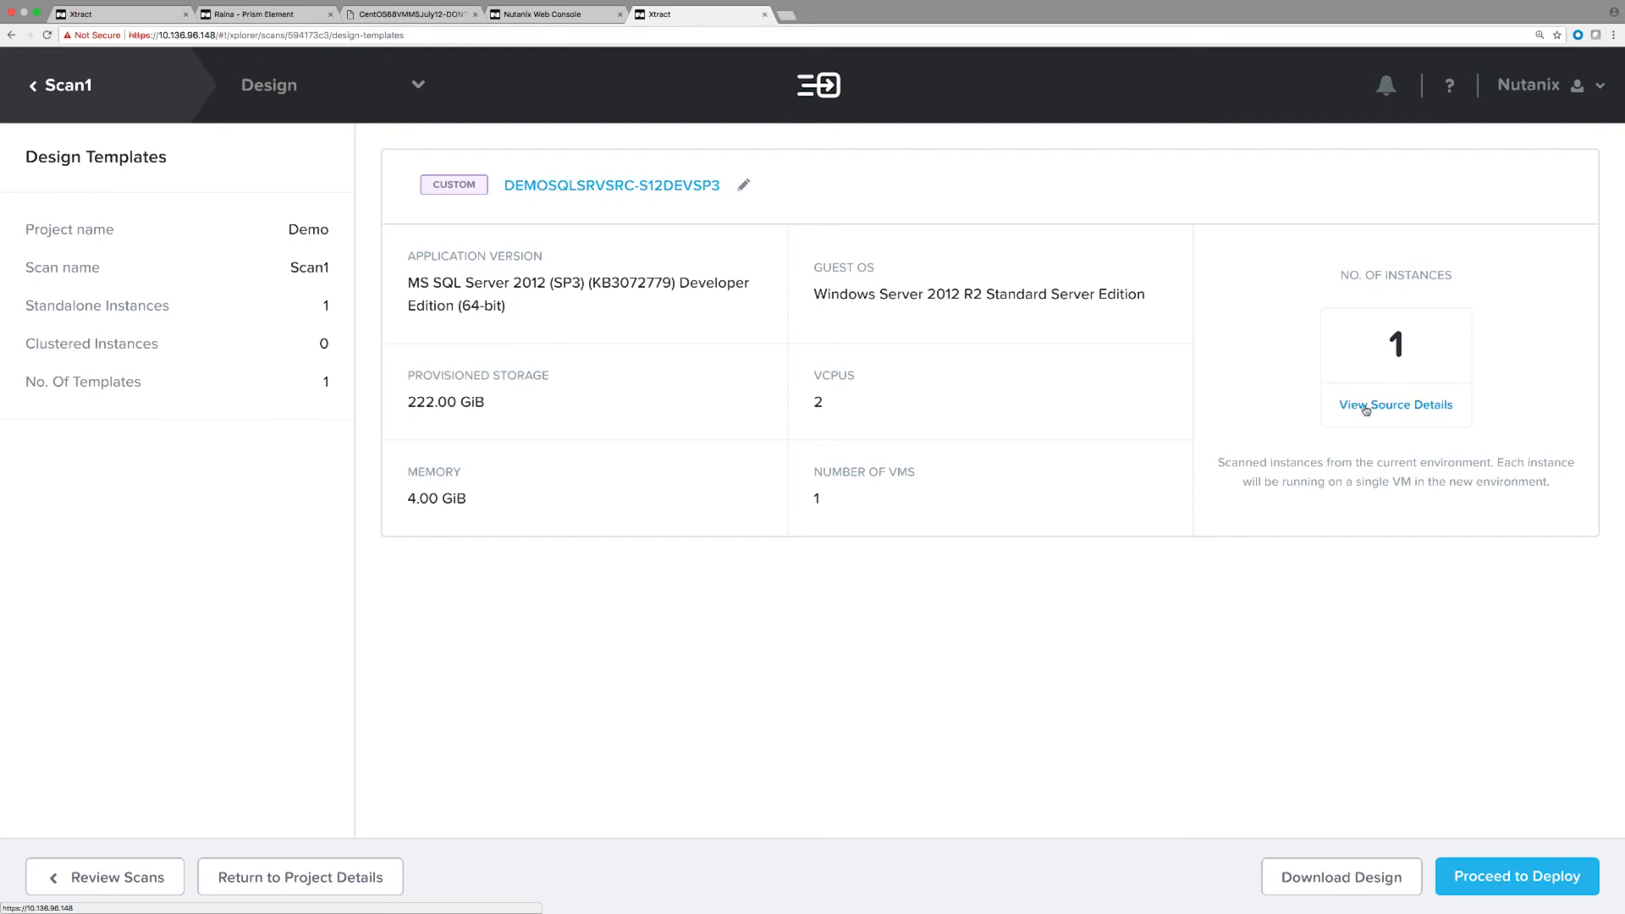
Check the design's source details, then proceed to deploy template DEMOSQLSRVSRC-S12DEVSP3.
left_click(1365, 410)
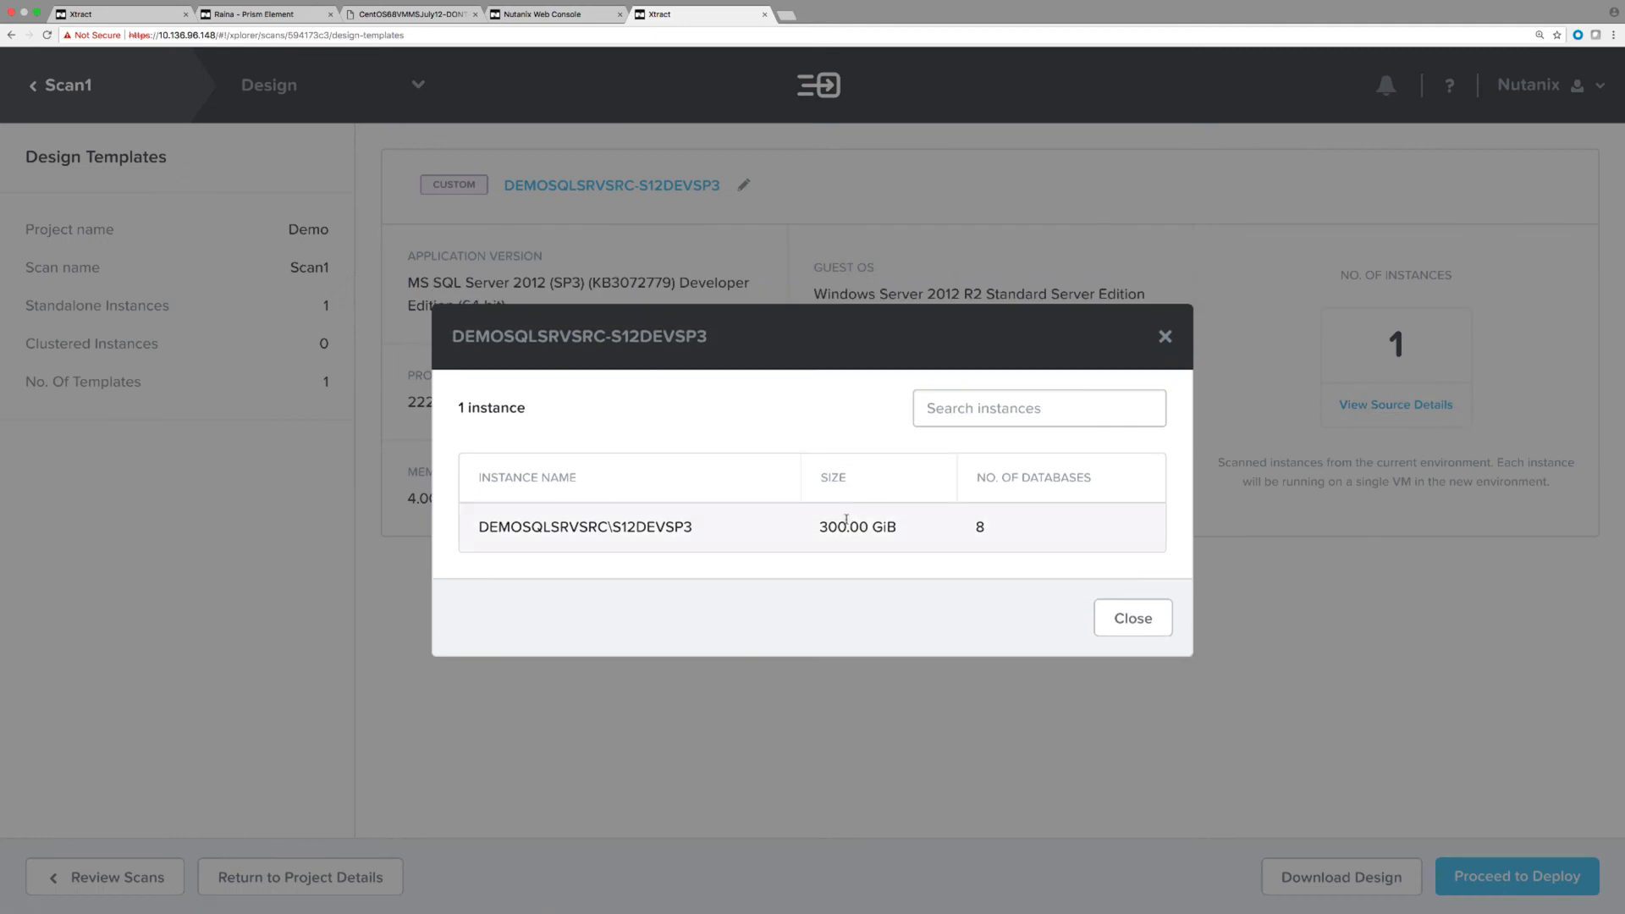
left_click(1130, 619)
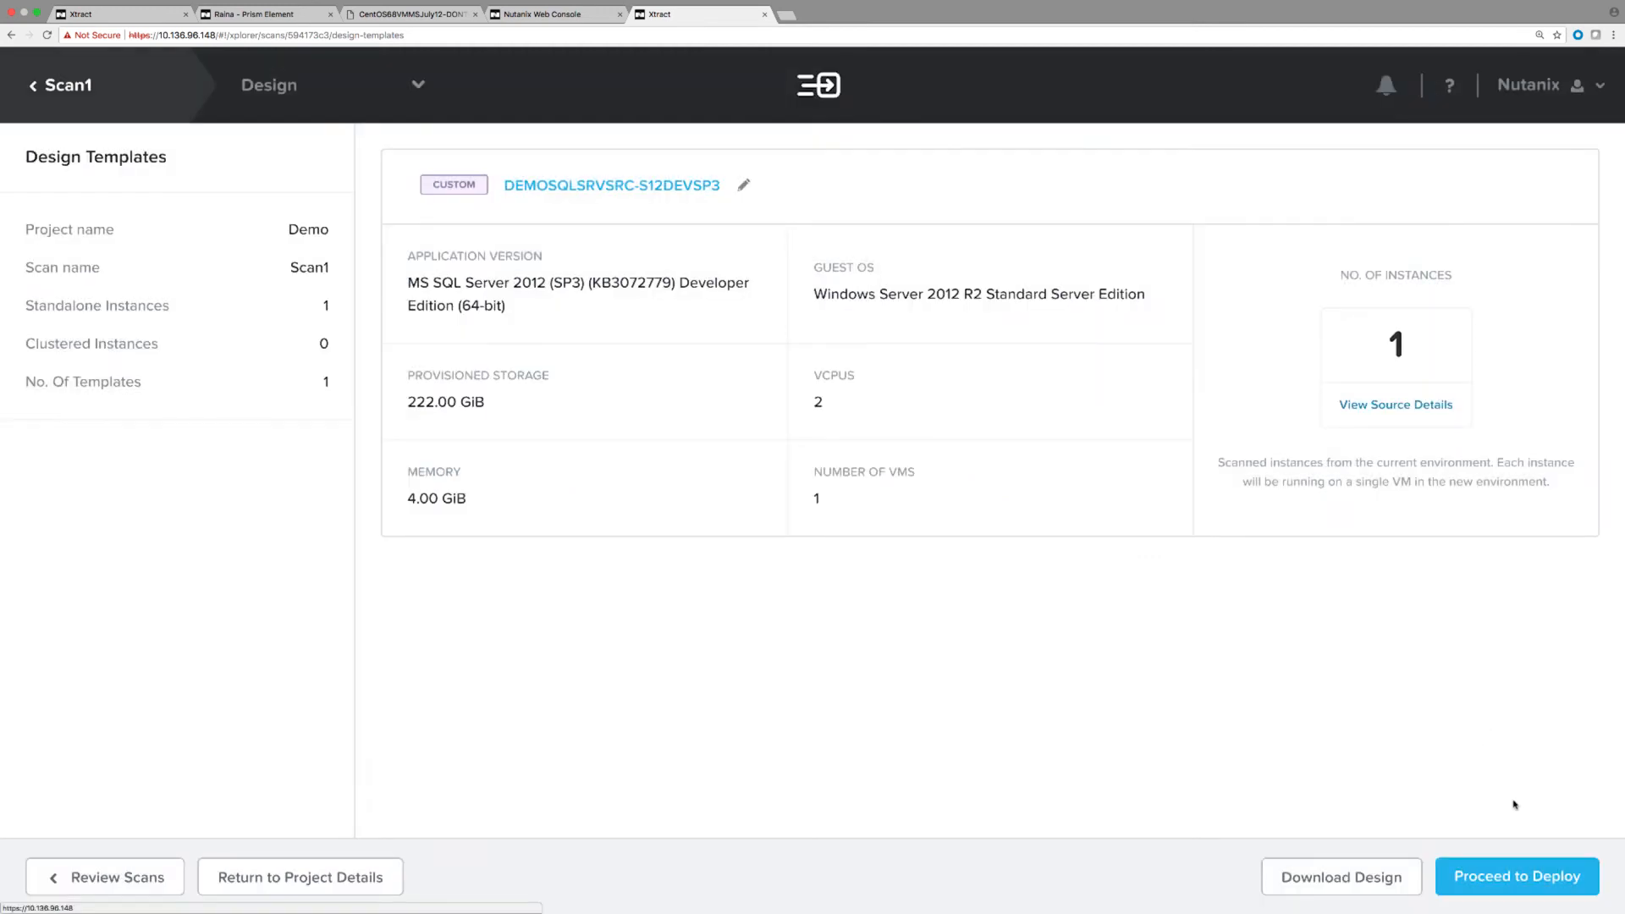
left_click(1499, 880)
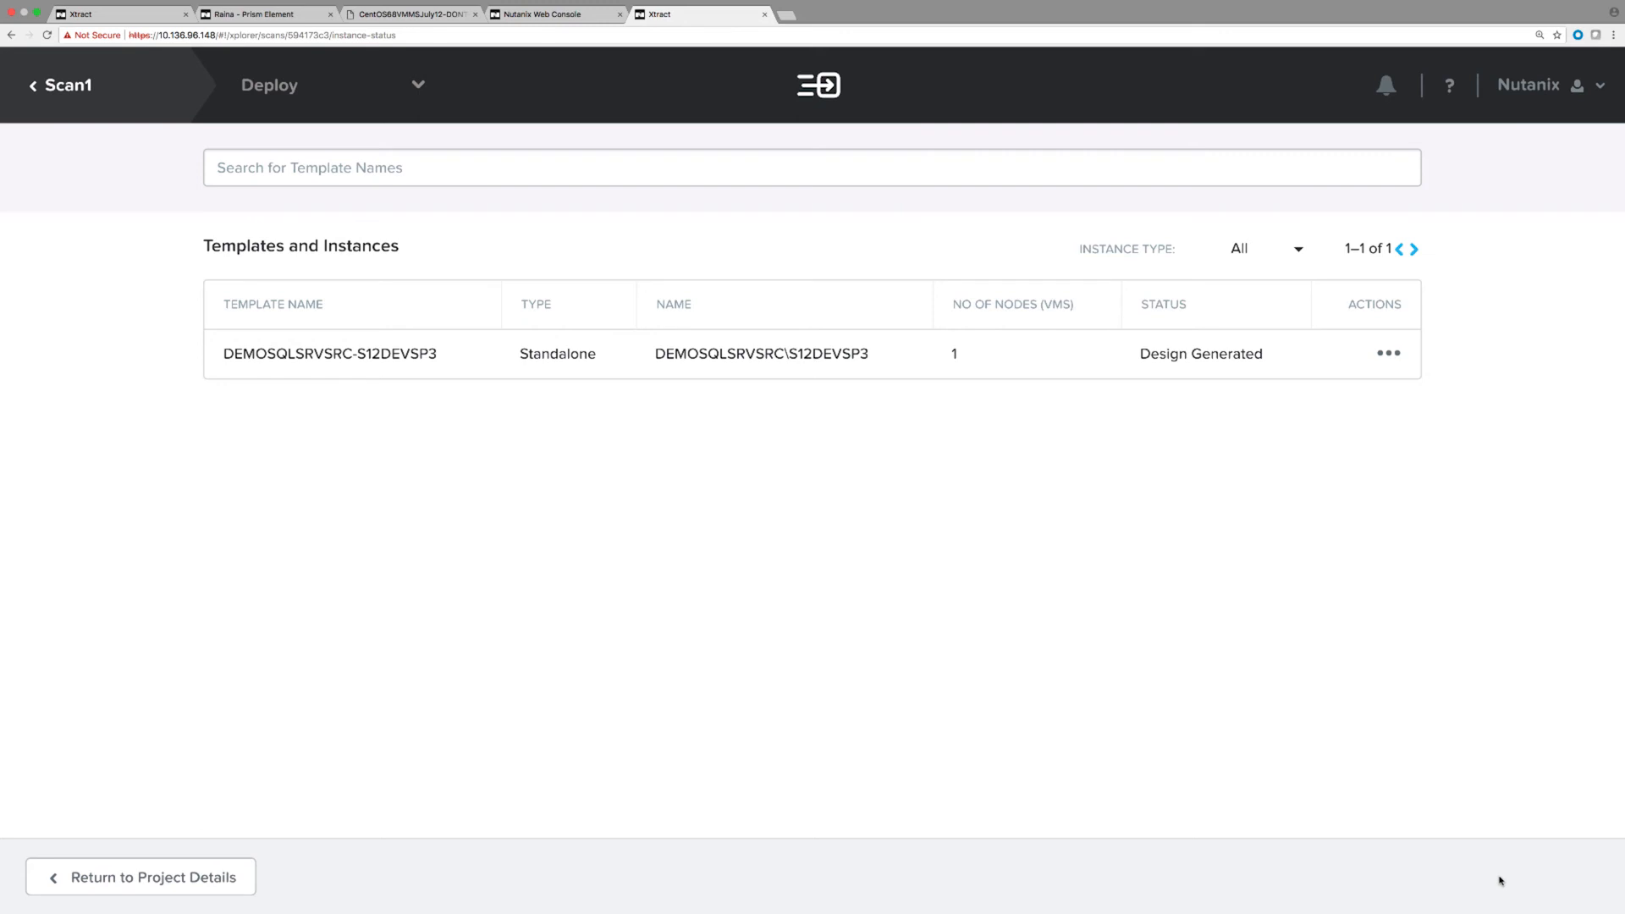
left_click(1389, 354)
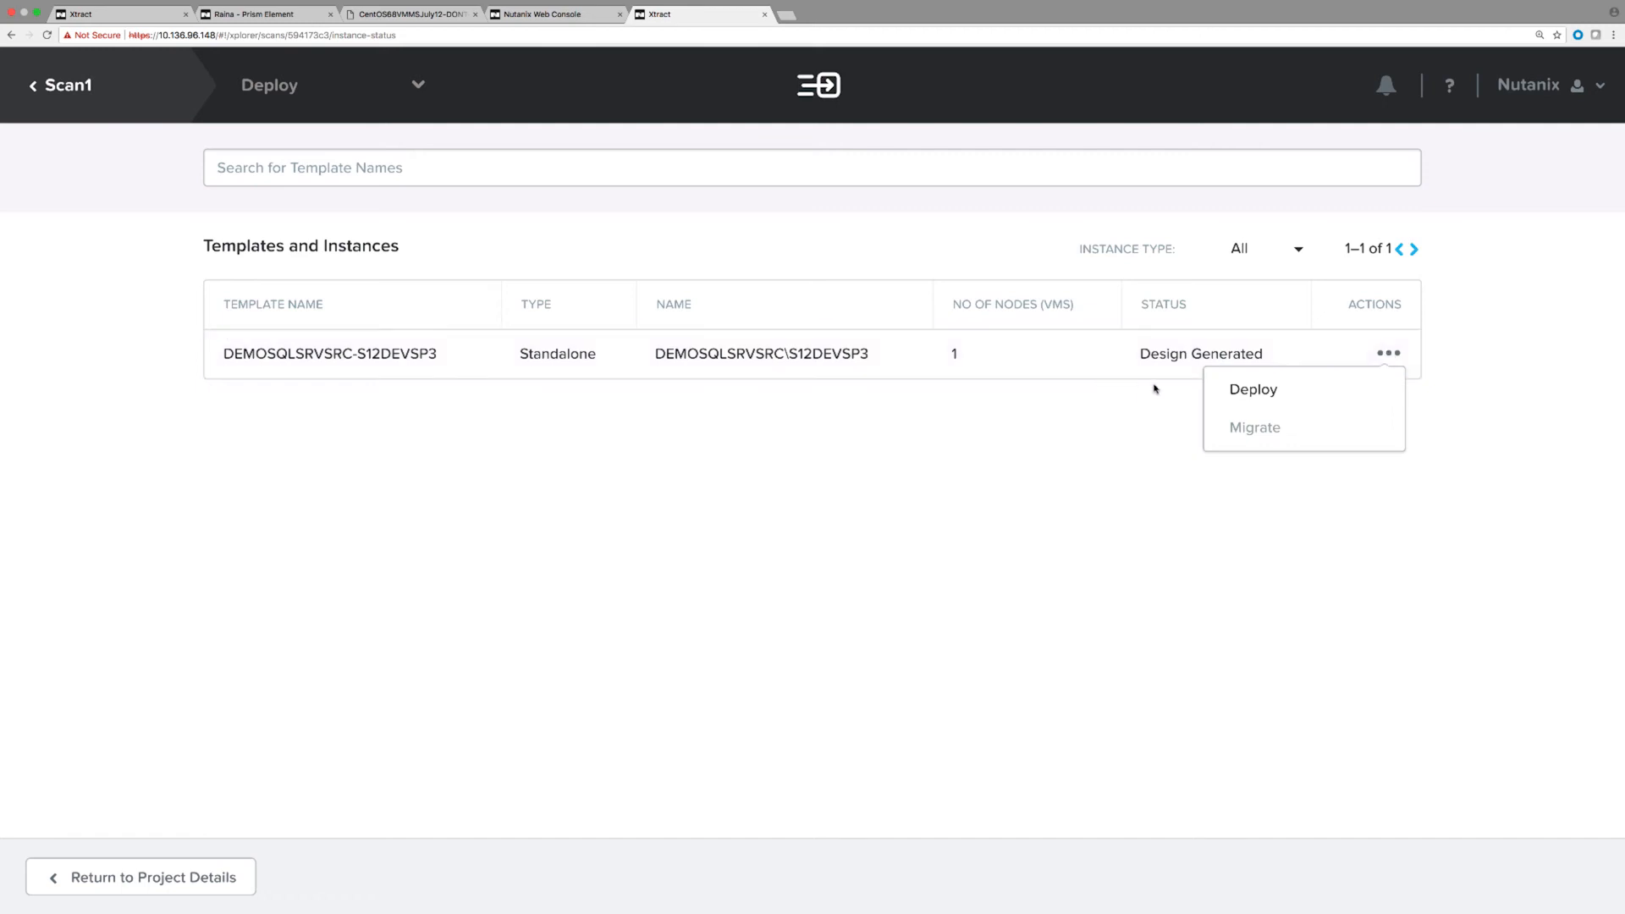
Deploy the DEMOSQLSRVSRC-S12DEVSP3 template, acknowledging the deployment prerequisites.
left_click(1244, 391)
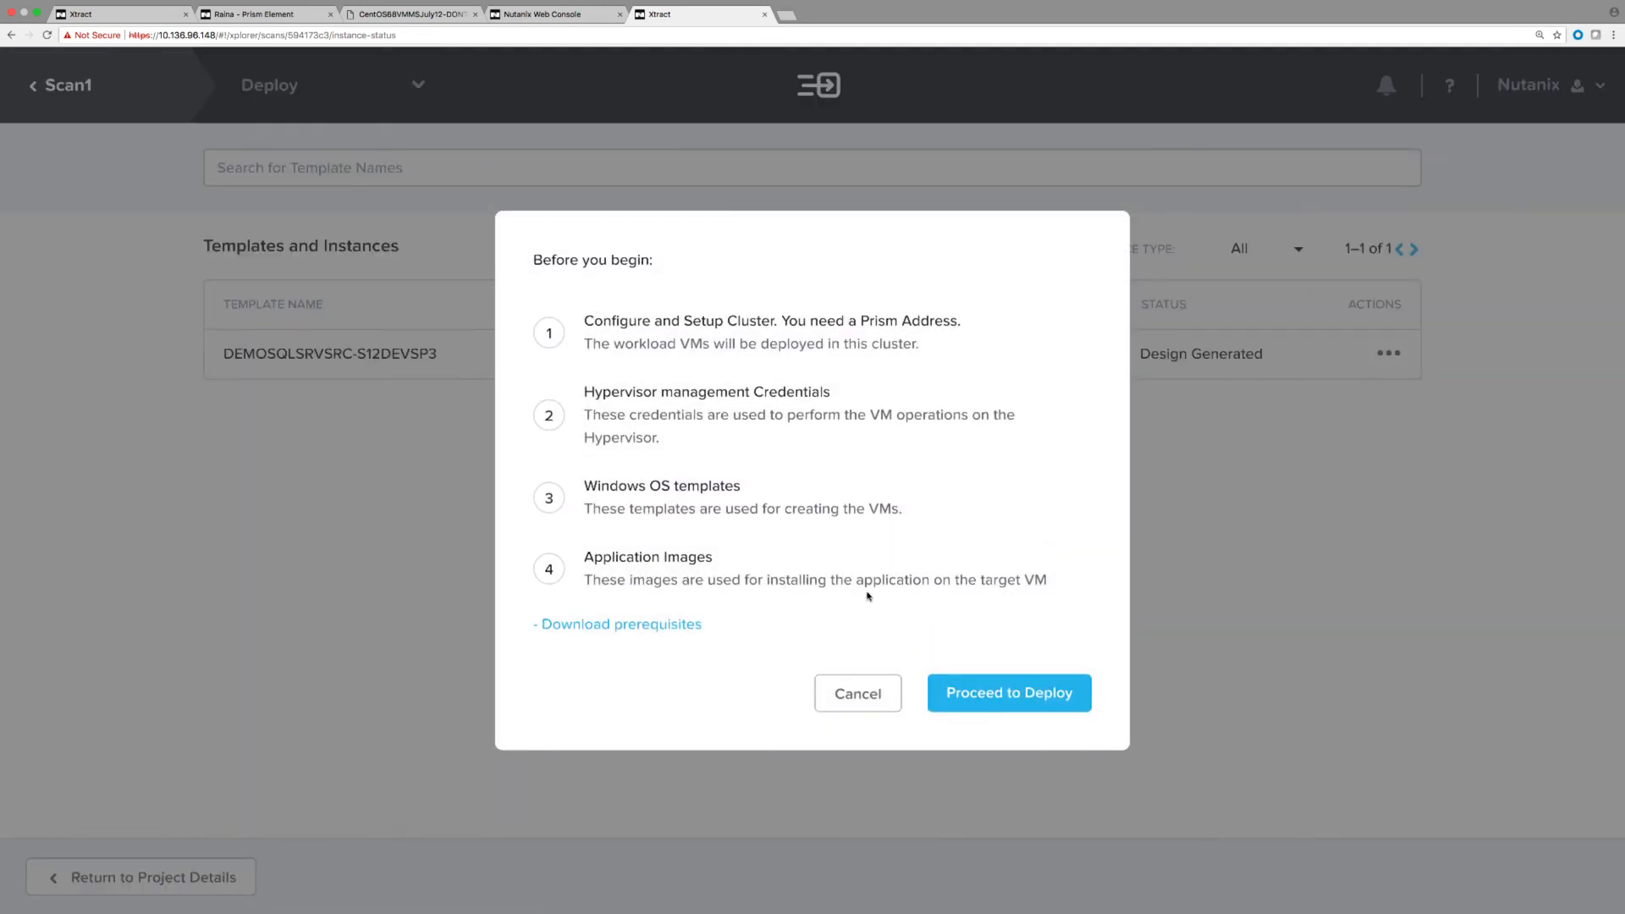
left_click(996, 685)
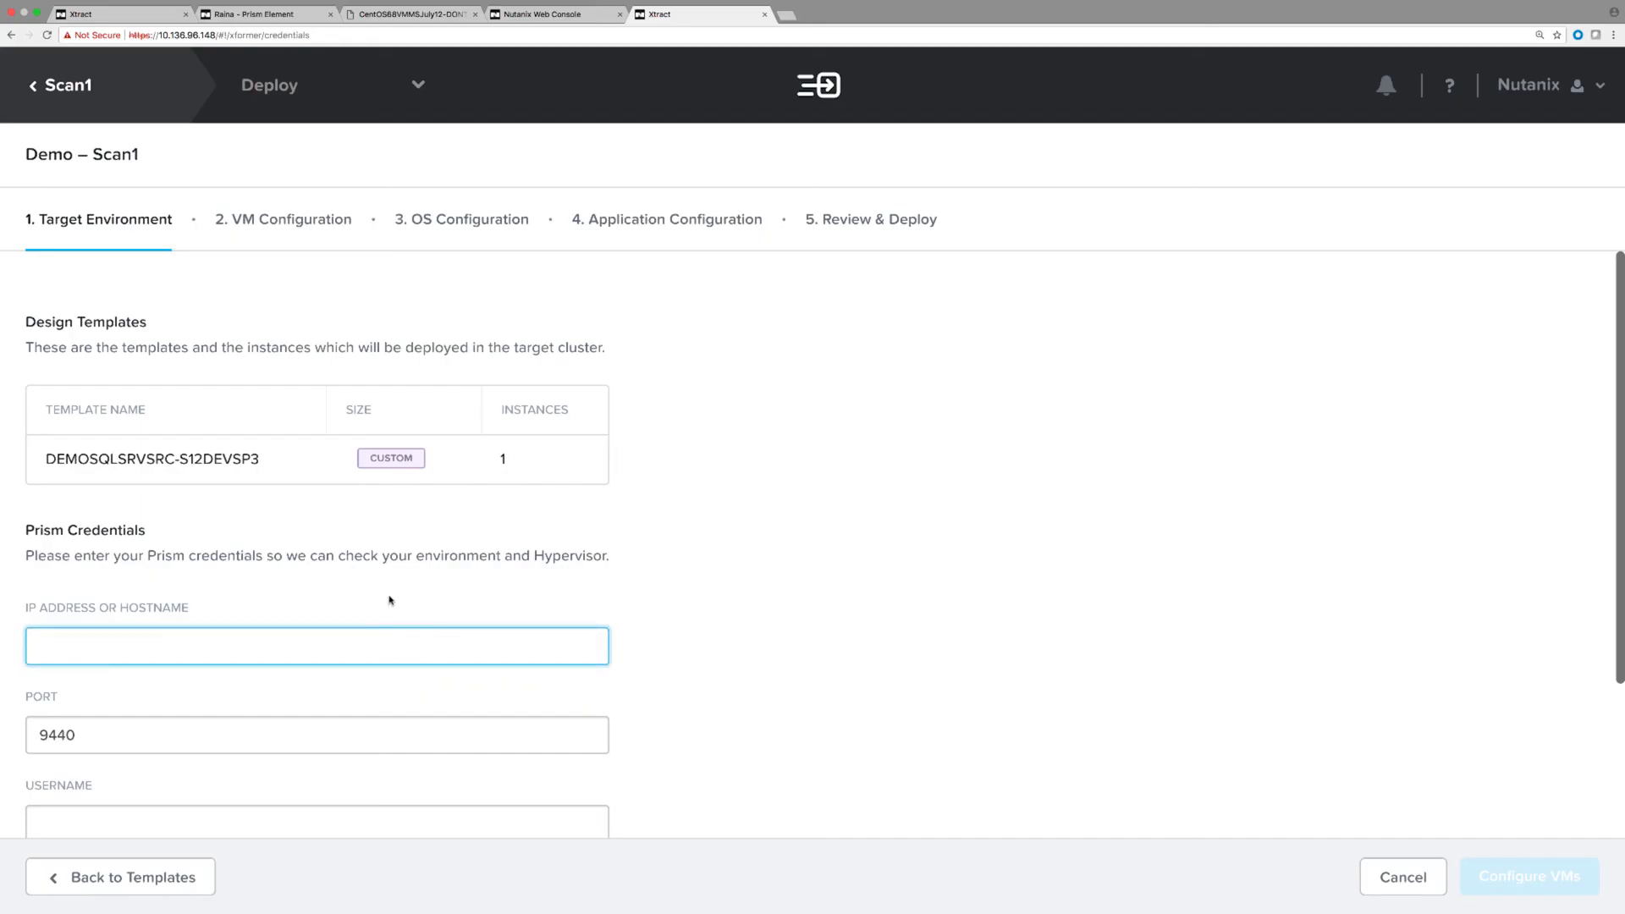
scroll(405, 600, "down", 2)
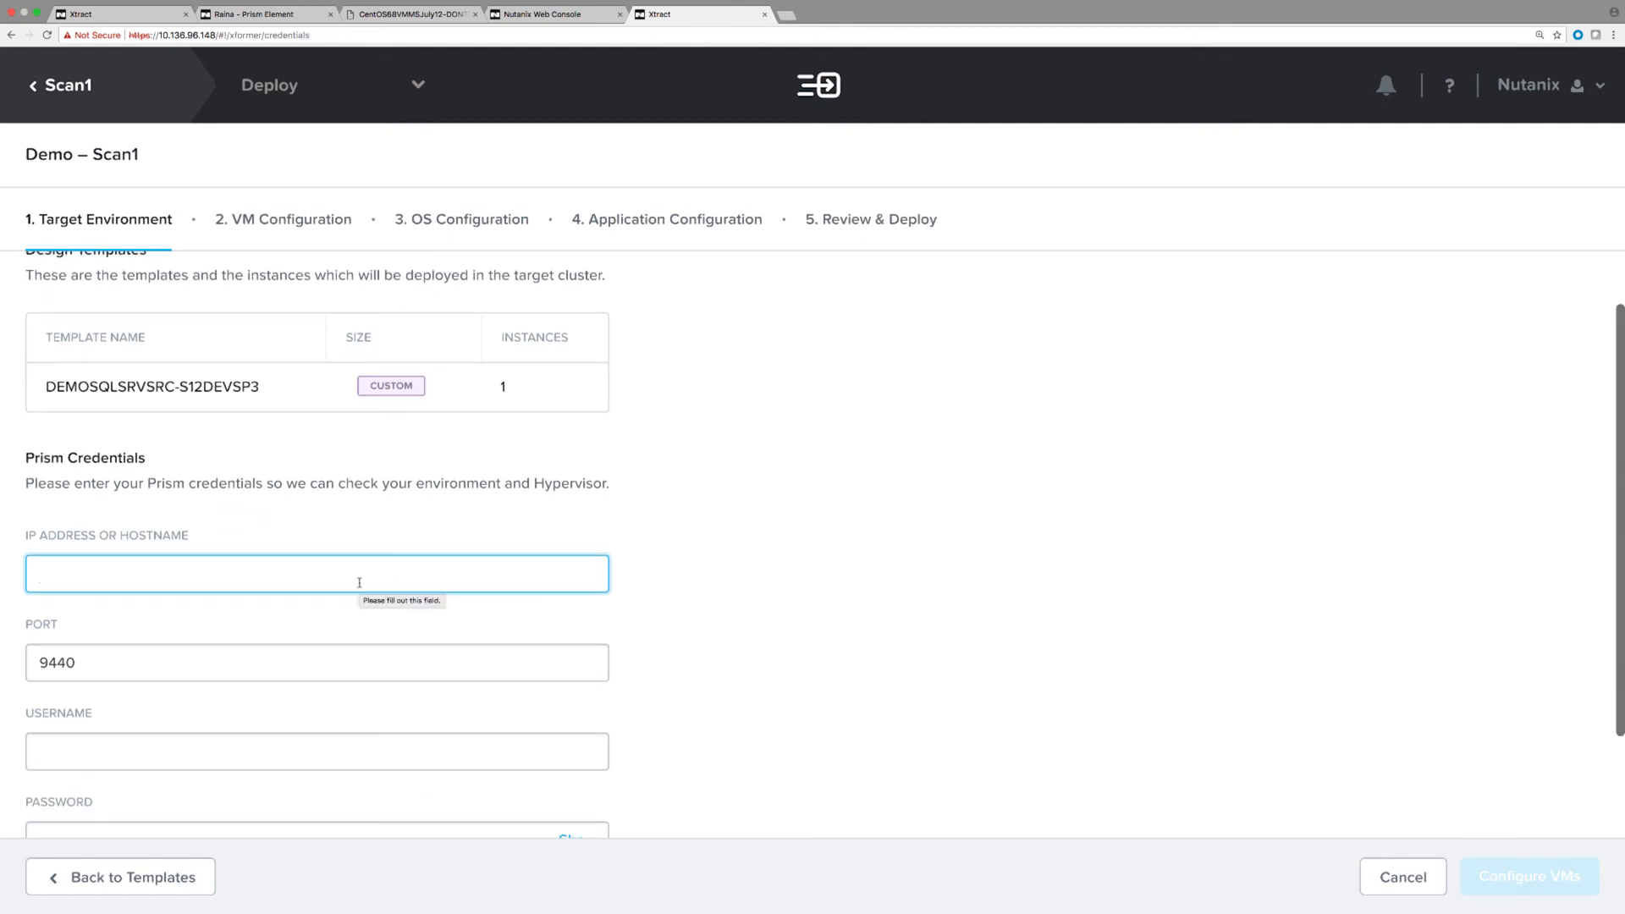
Connect to Prism at 10.136.72.28 on port 9440 with the admin account and its password.
key("ctrl+v")
key("Tab")
key("Tab")
type("admin")
key("Tab")
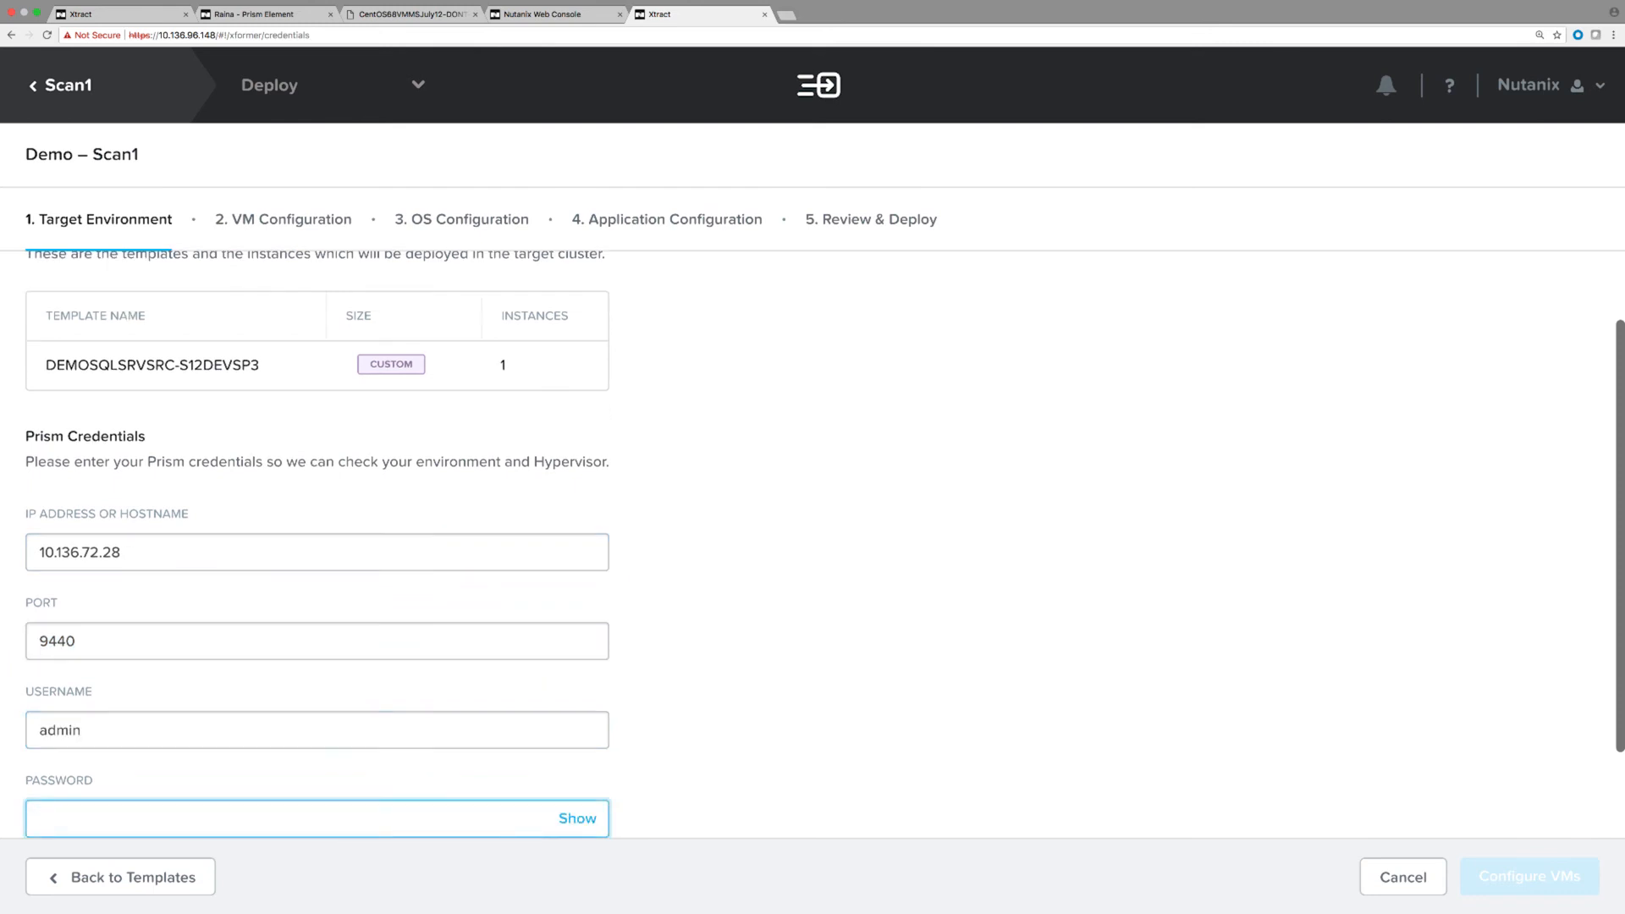
key("ctrl+v")
scroll(725, 641, "down", 3)
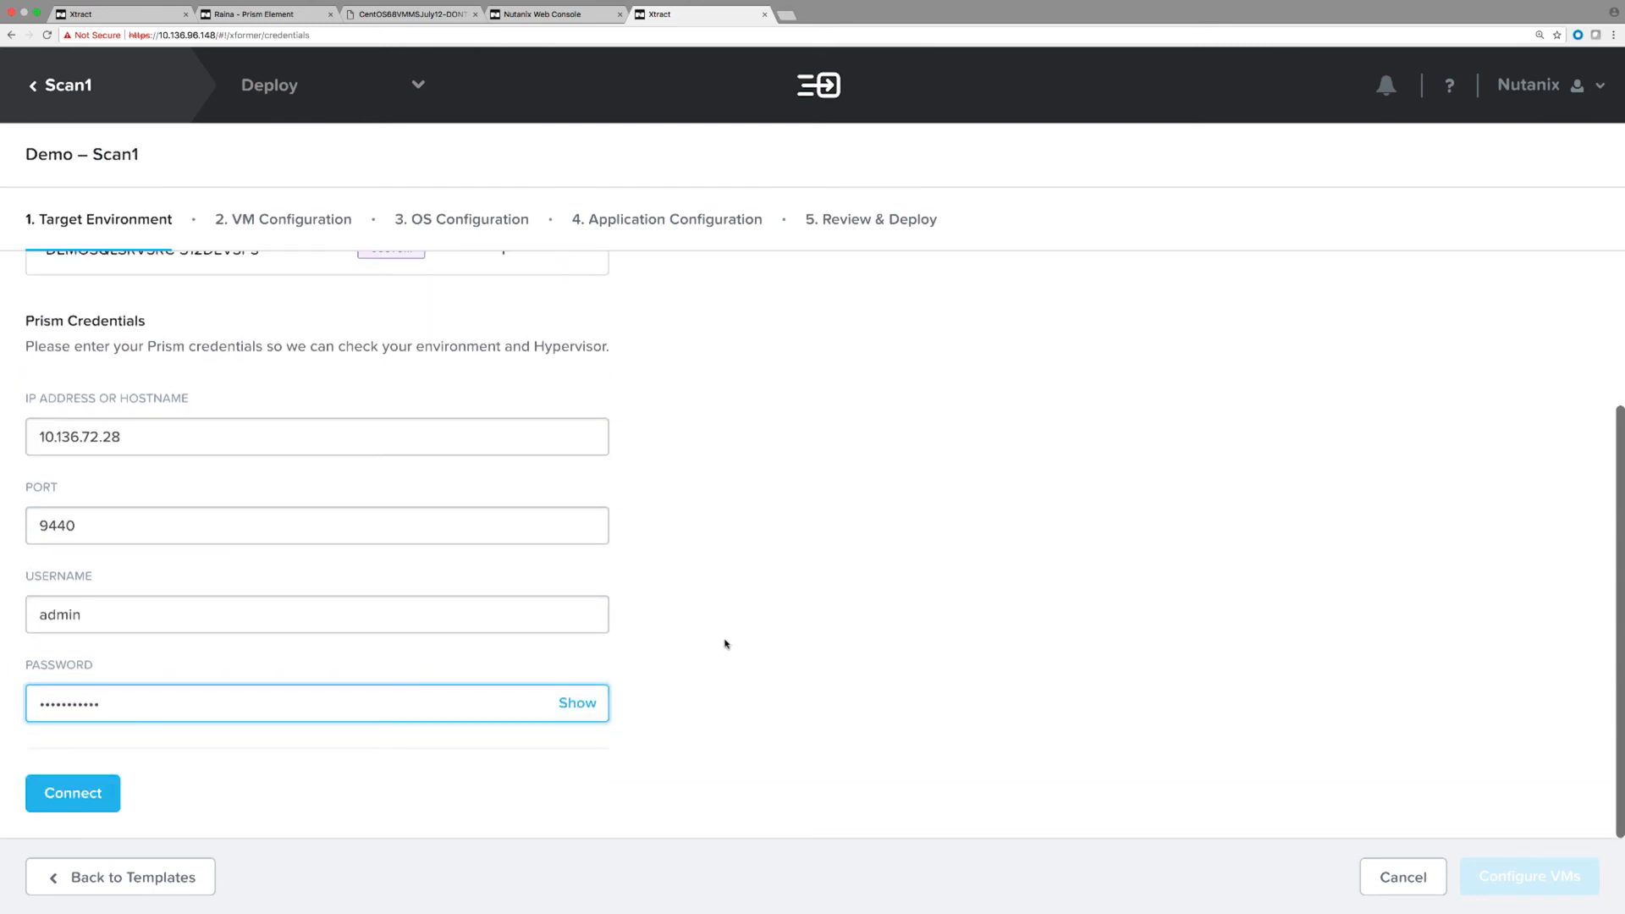
left_click(66, 787)
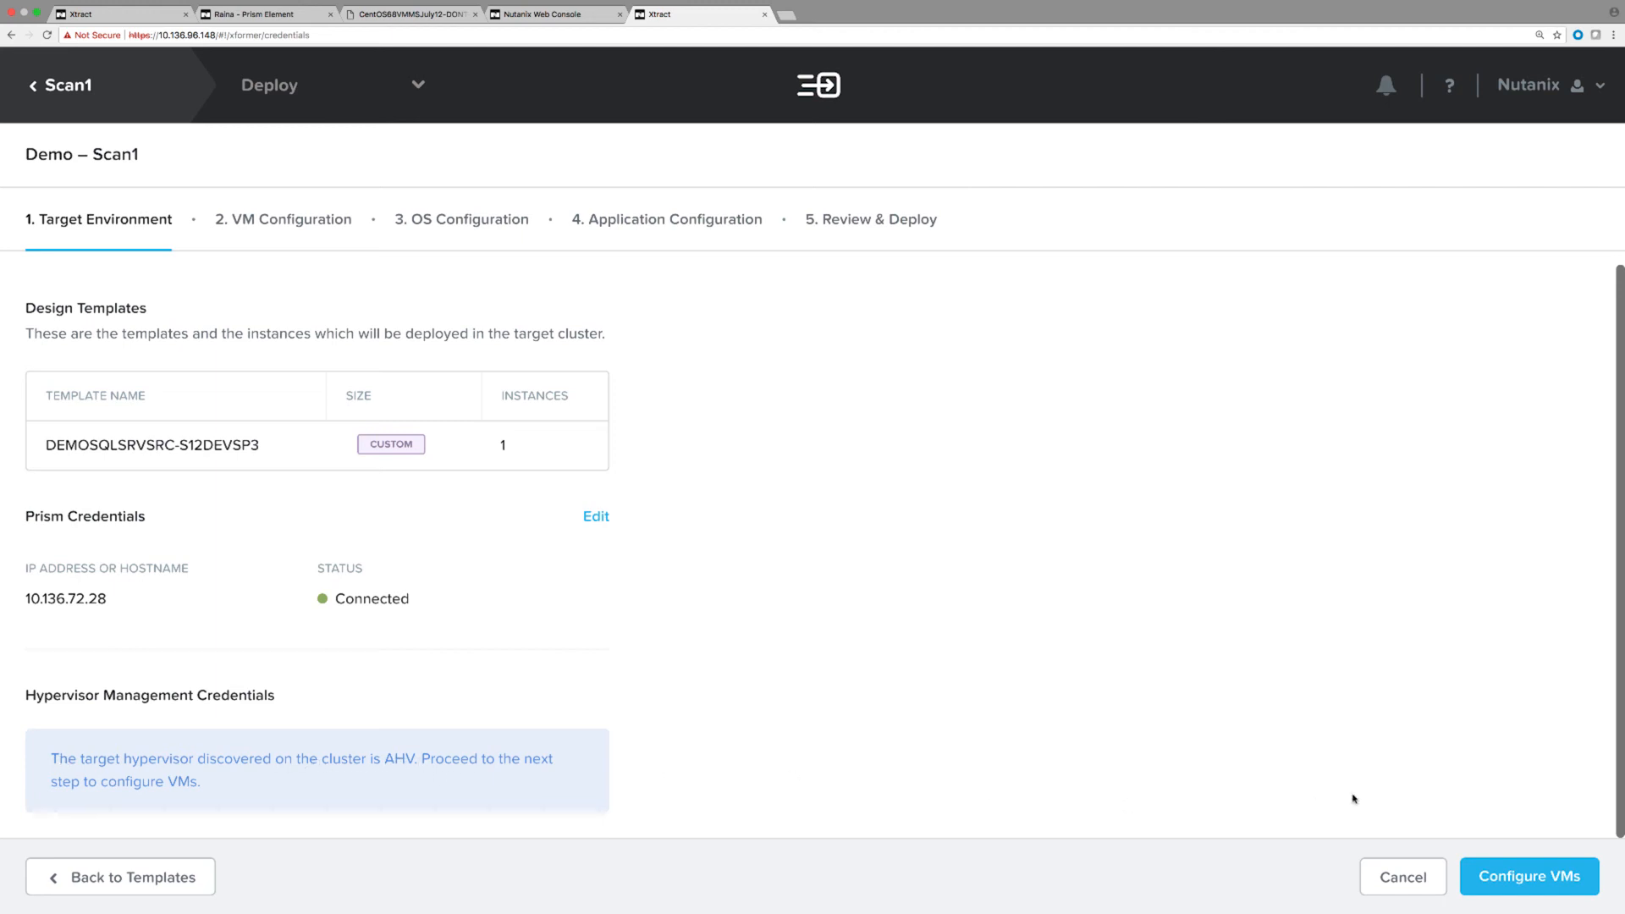
left_click(1507, 895)
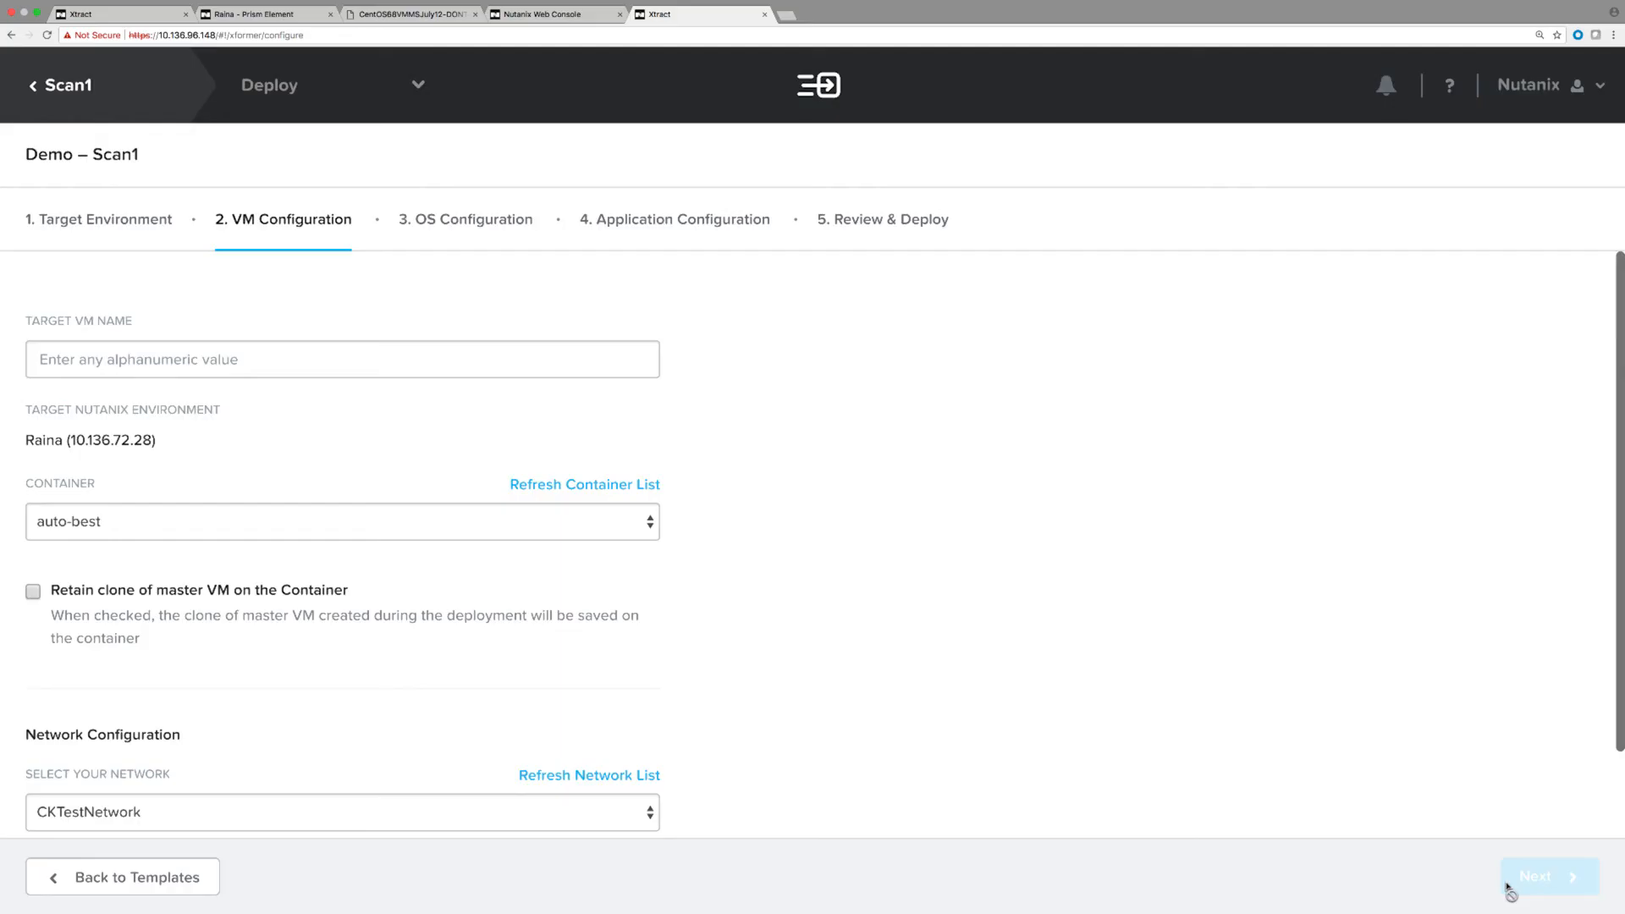
Configure VM DemoXtractDB on deployment-container, retaining the master clone, on Dynamic-Pool-96 with DHCP.
mouse_move(897, 661)
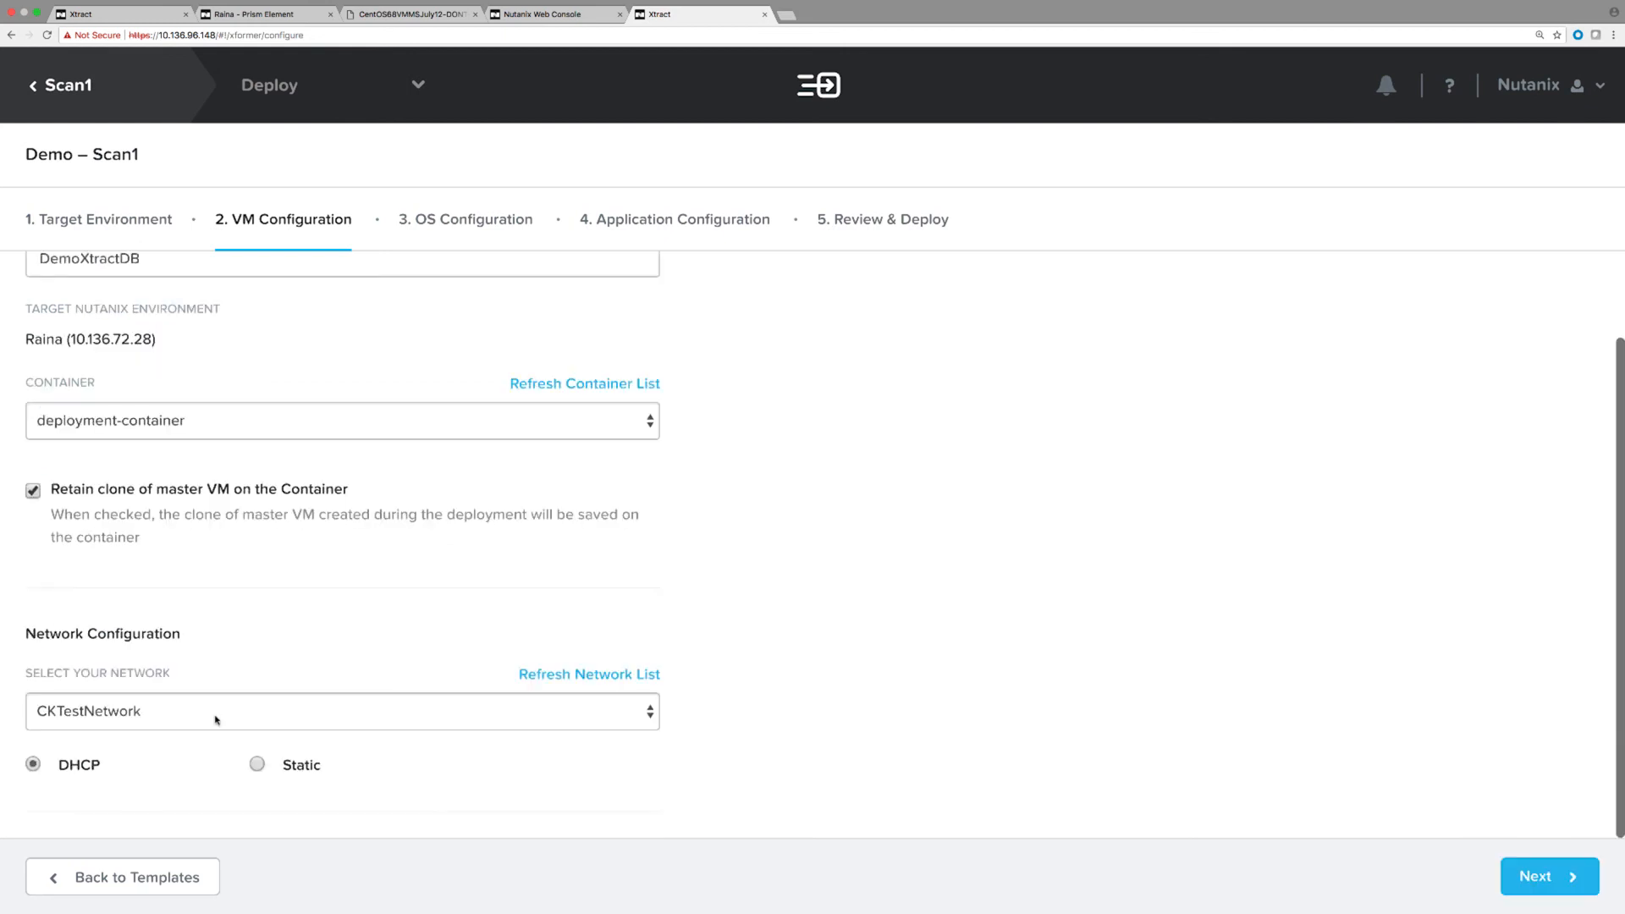
left_click(215, 719)
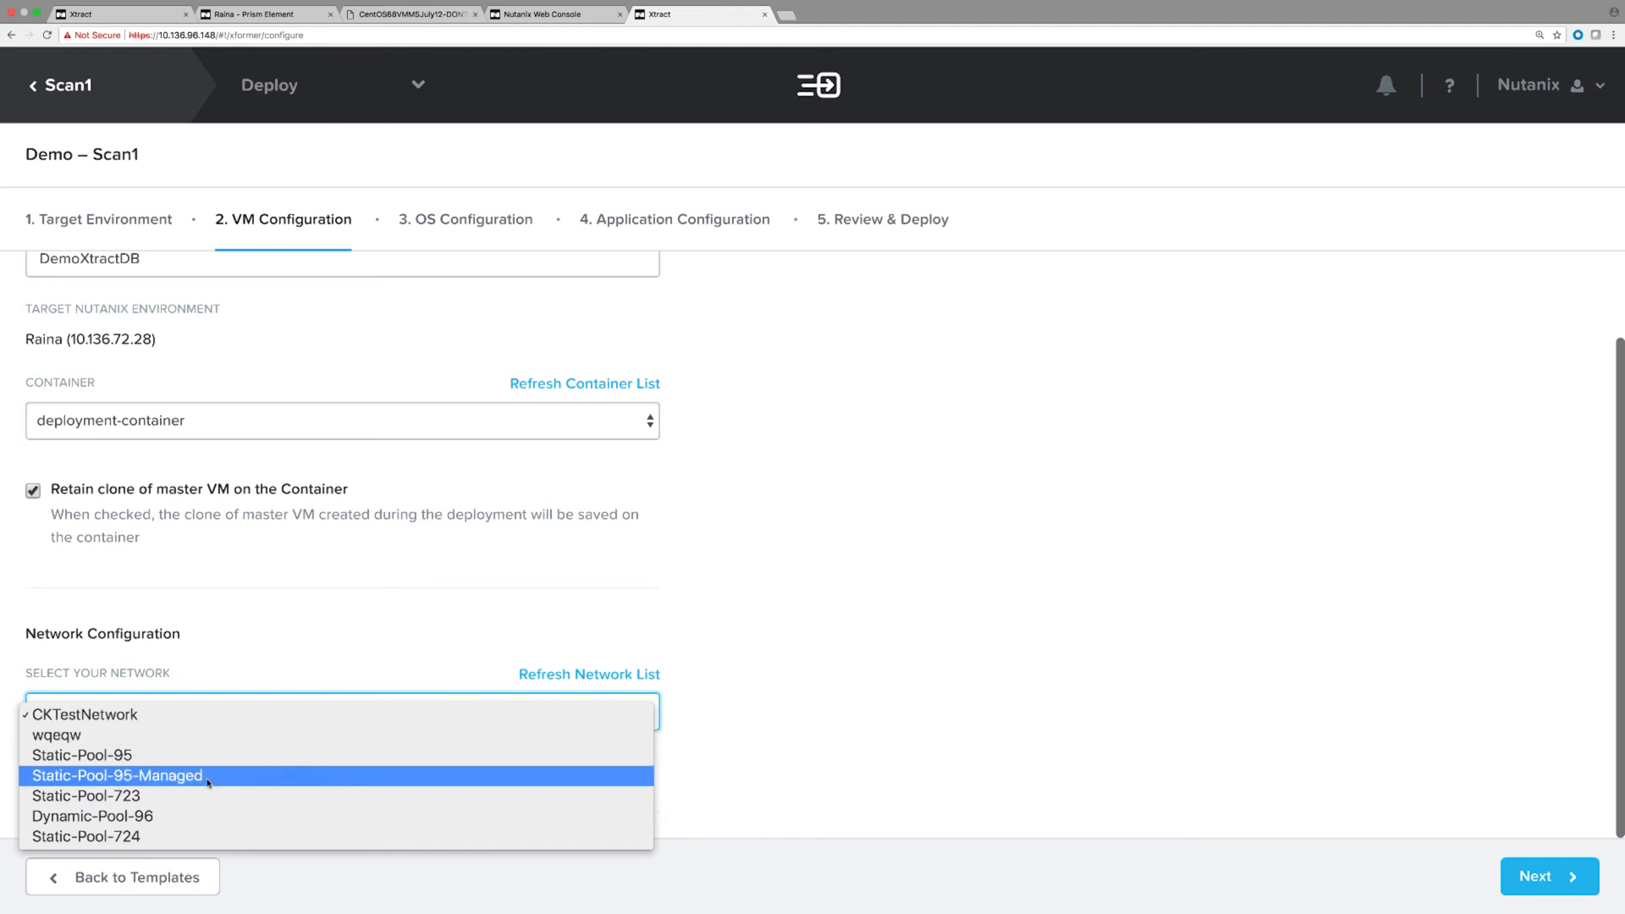
left_click(205, 815)
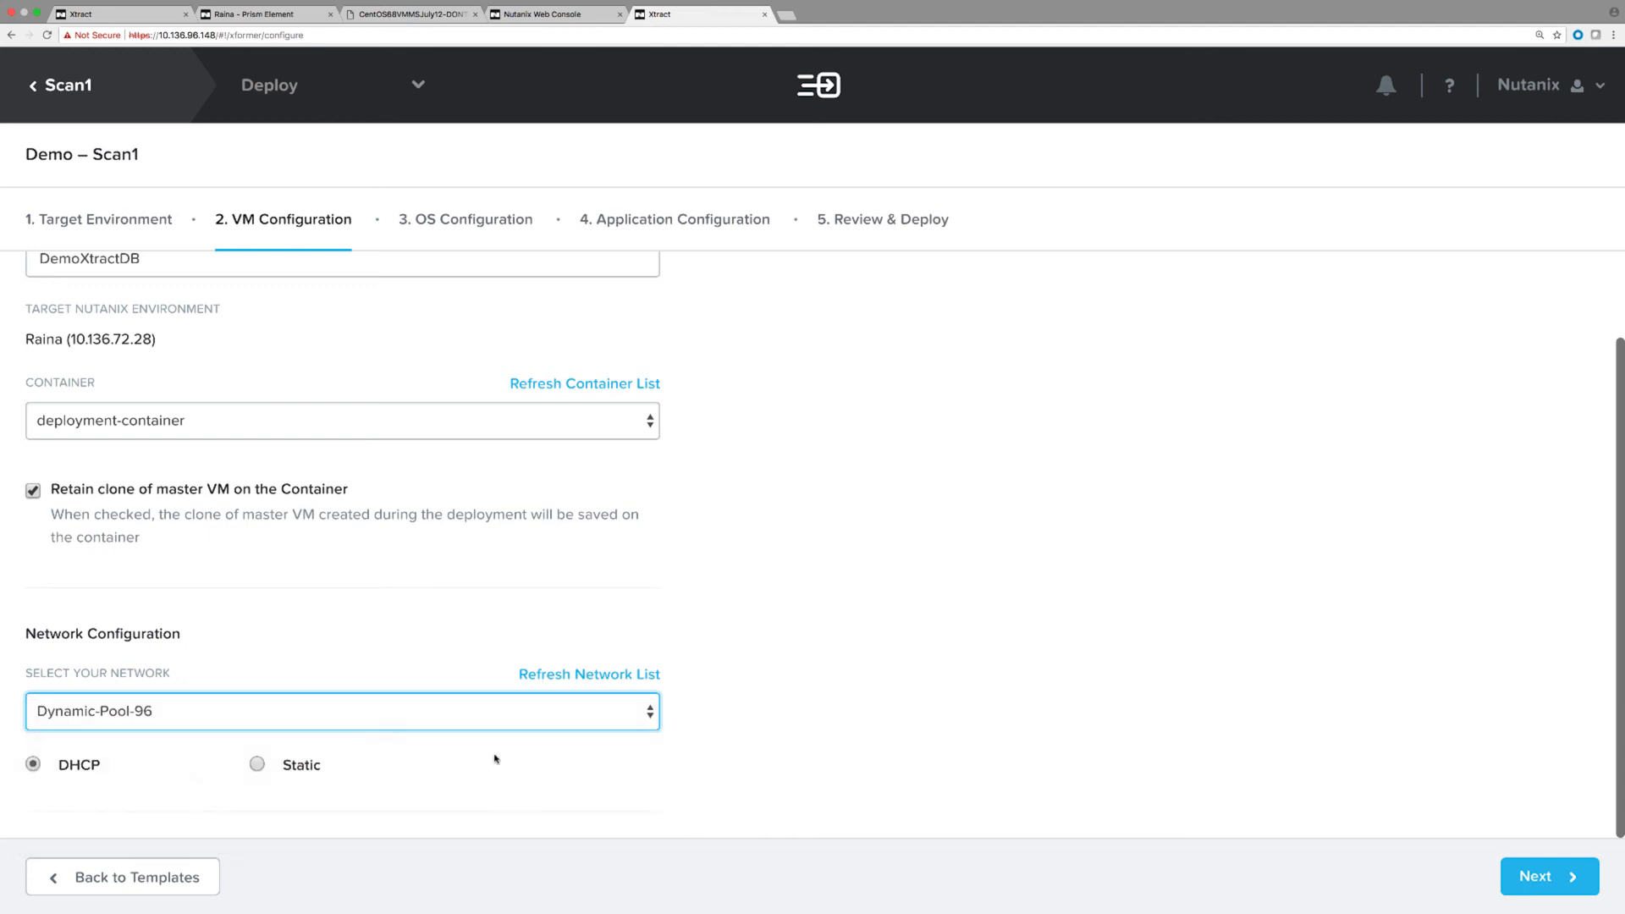
scroll(944, 732, "down", 1)
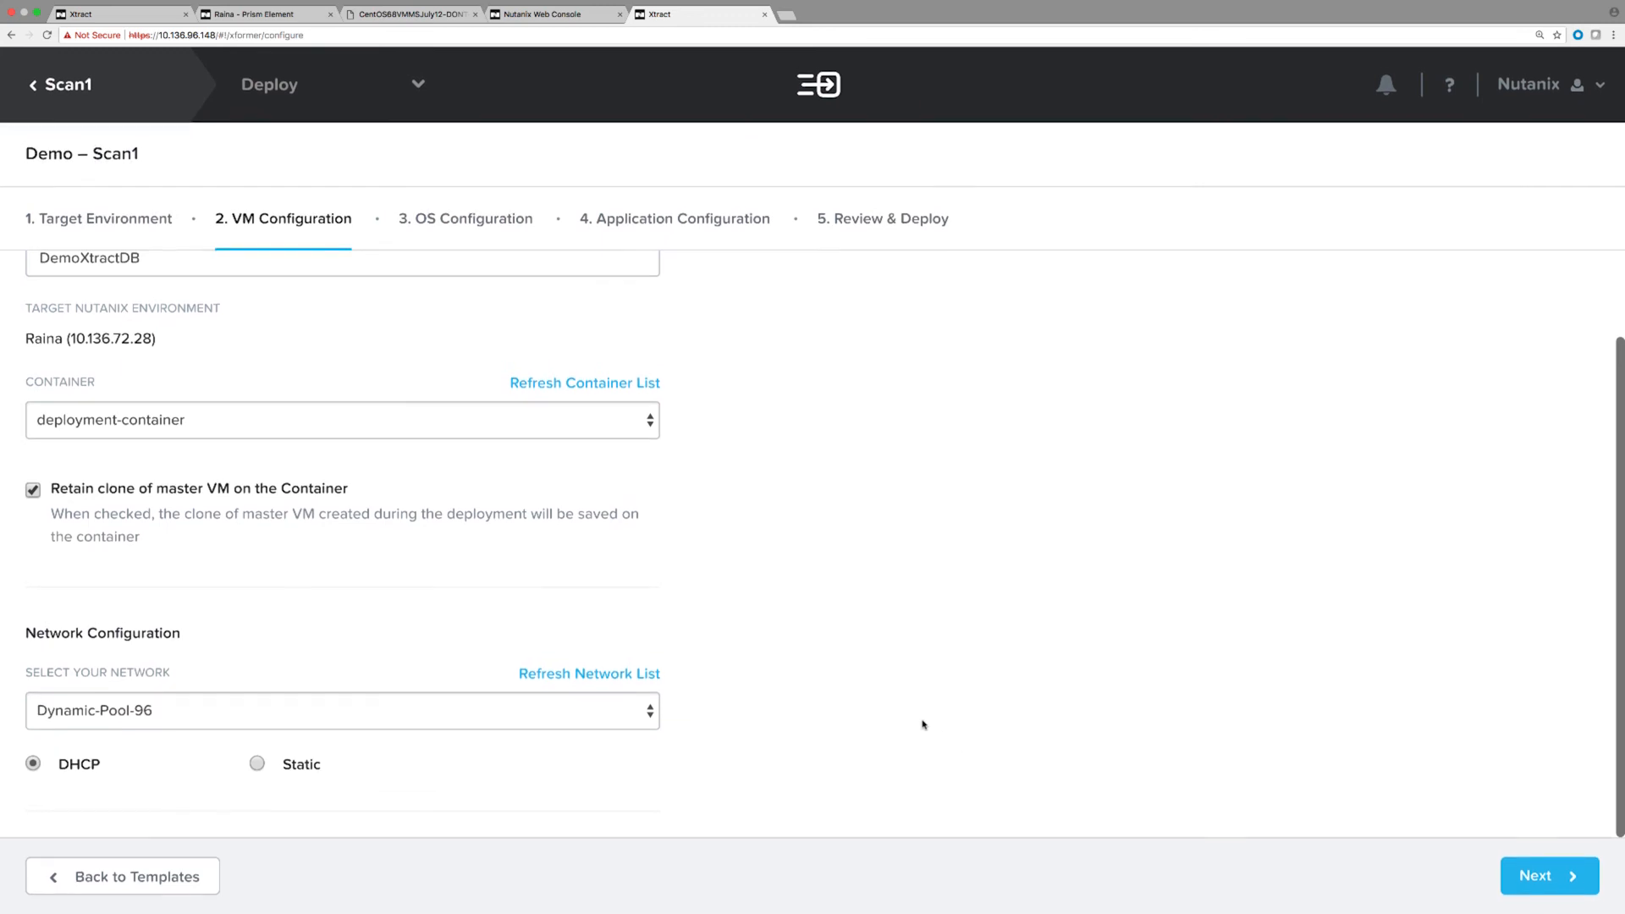
scroll(1146, 735, "up", 1)
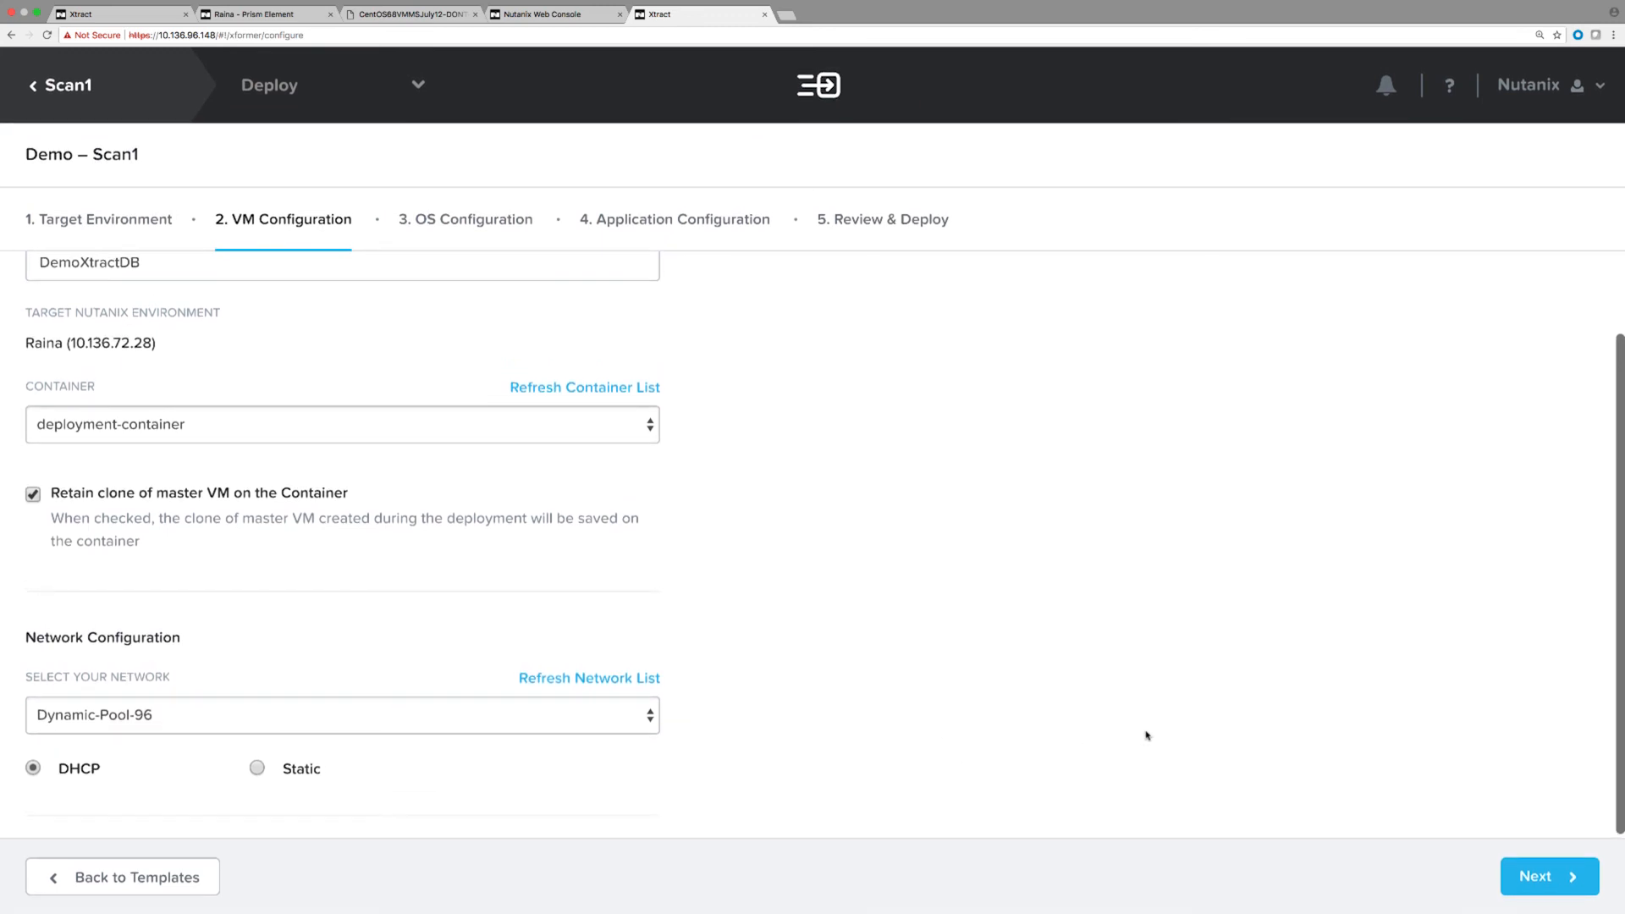
left_click(1536, 872)
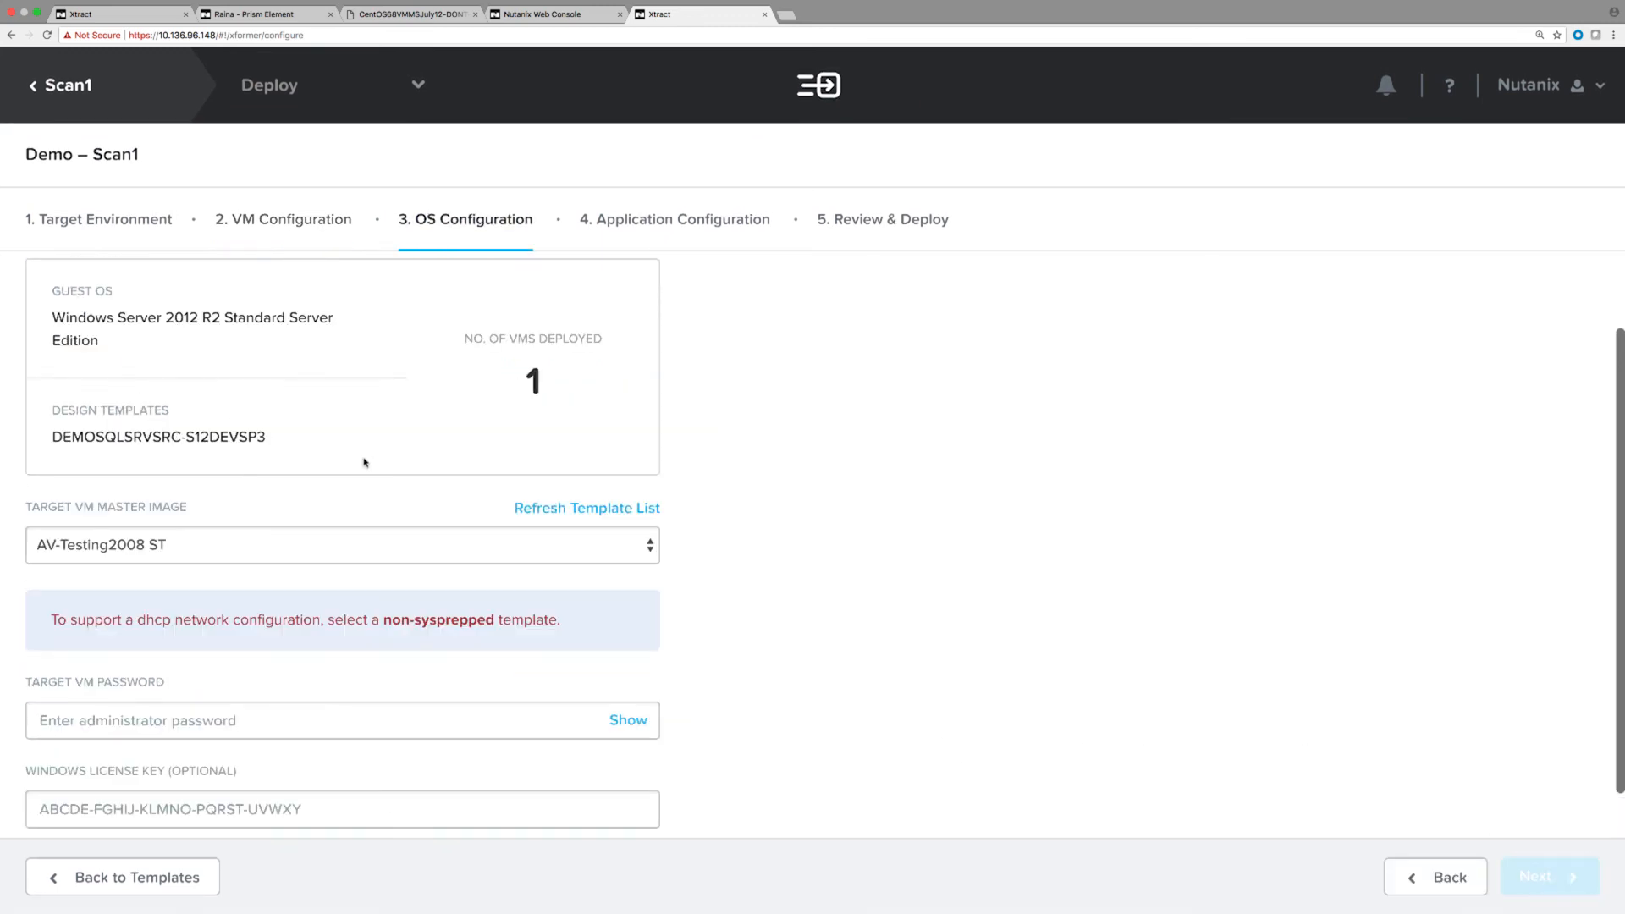
Use master image W12R2-MSTR-IMG and enter the target VM administrator password.
scroll(365, 464, "down", 1)
scroll(365, 464, "down", 1)
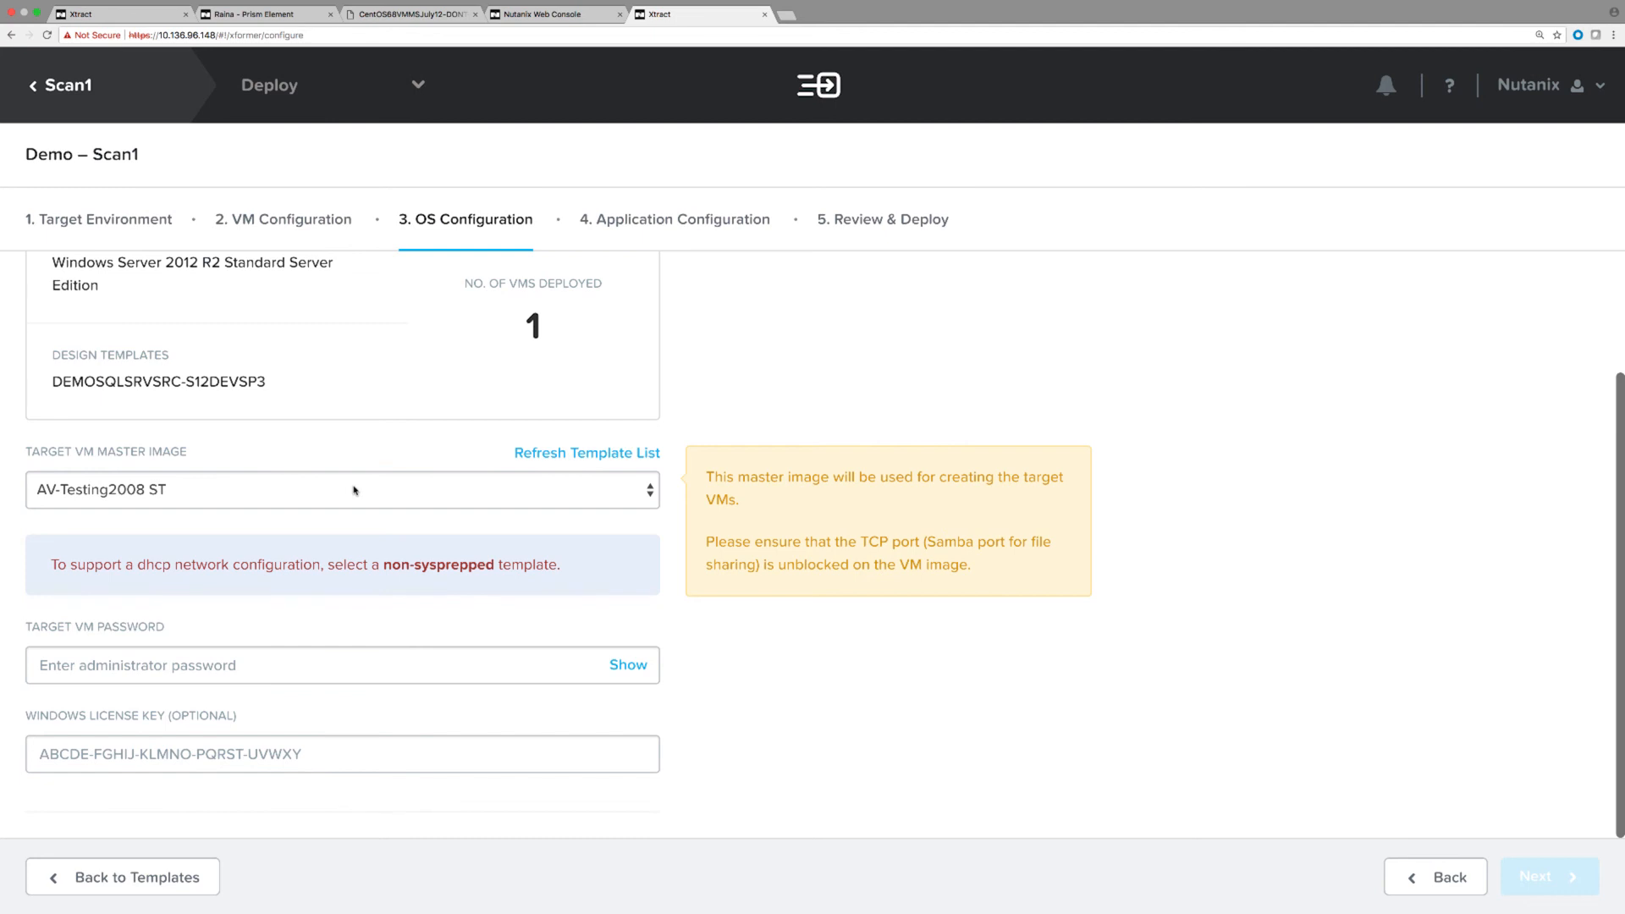
left_click(355, 490)
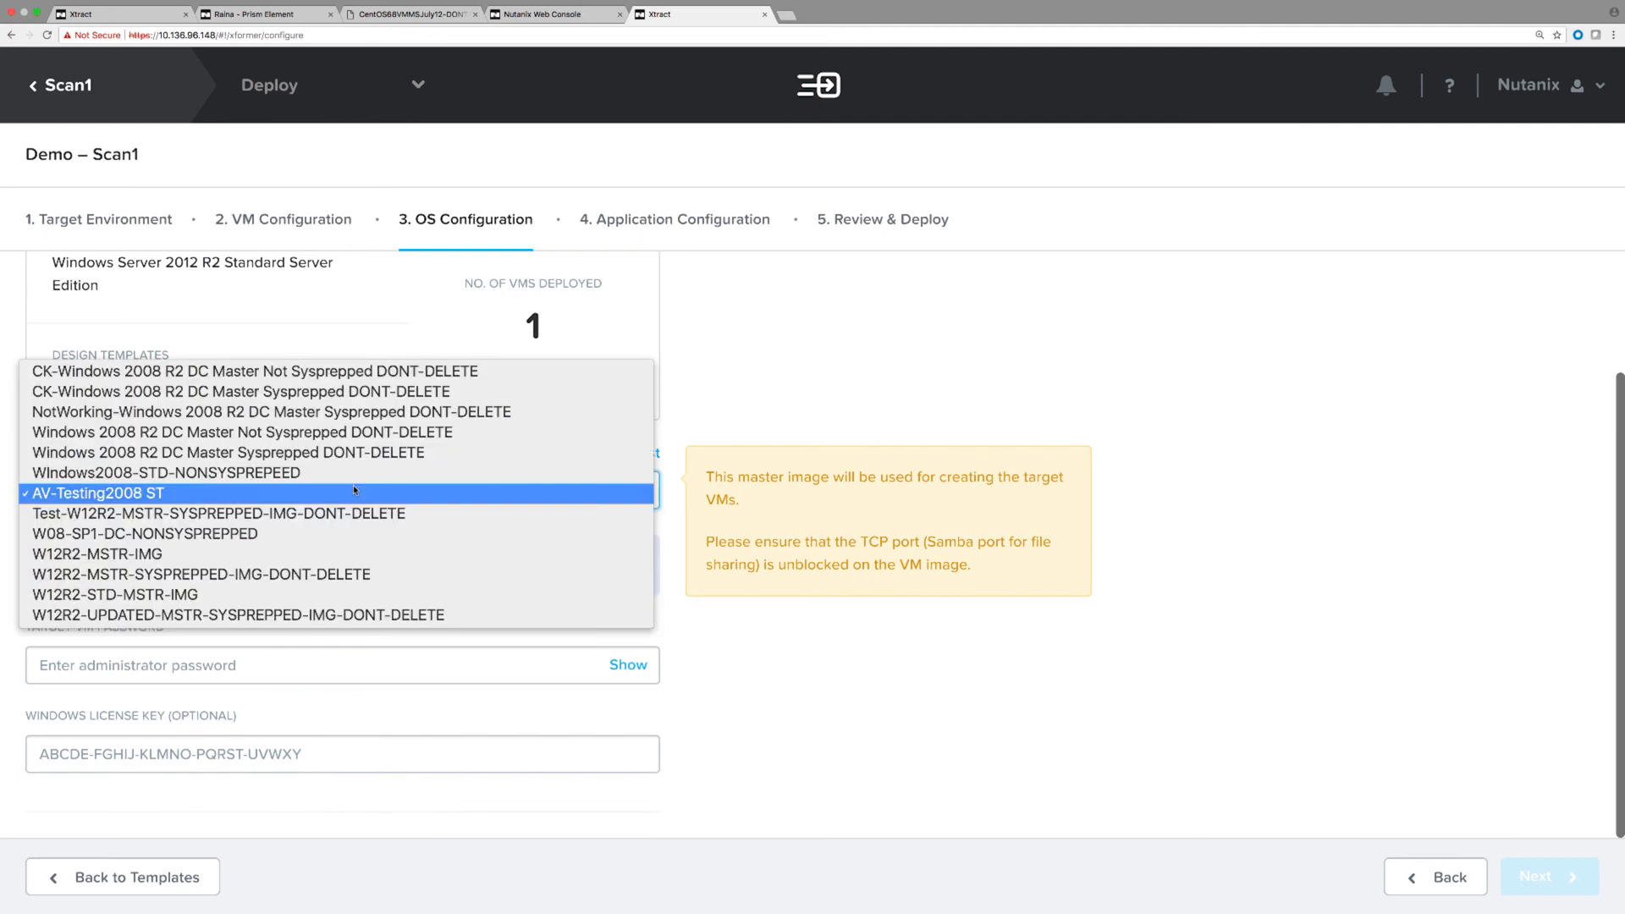
left_click(331, 555)
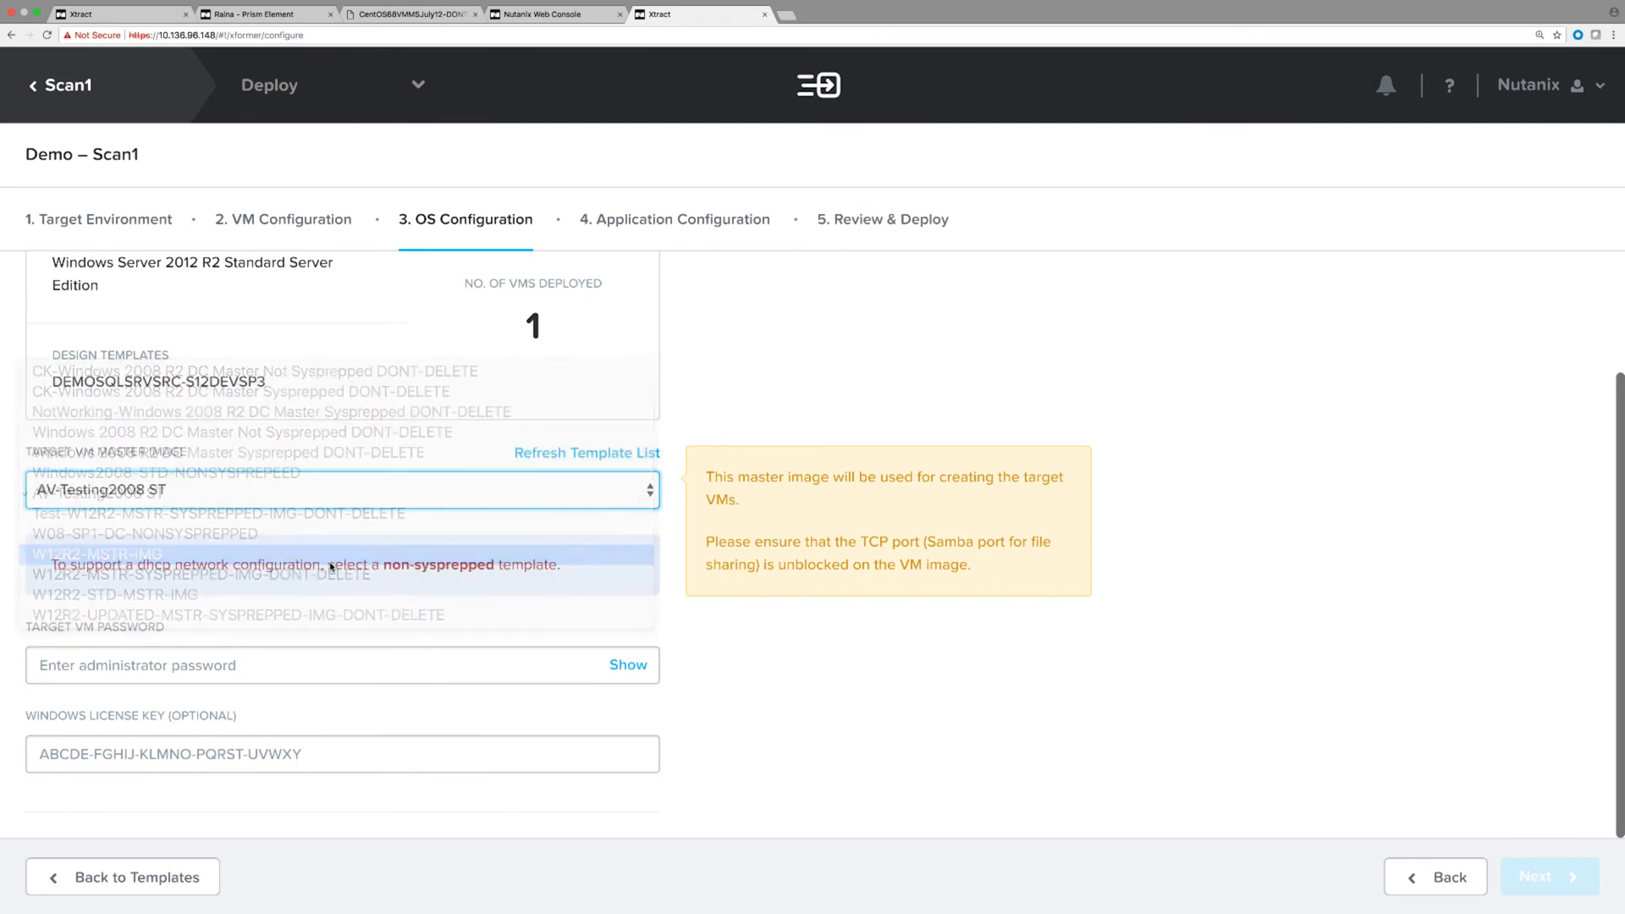
left_click(171, 669)
key("super+v")
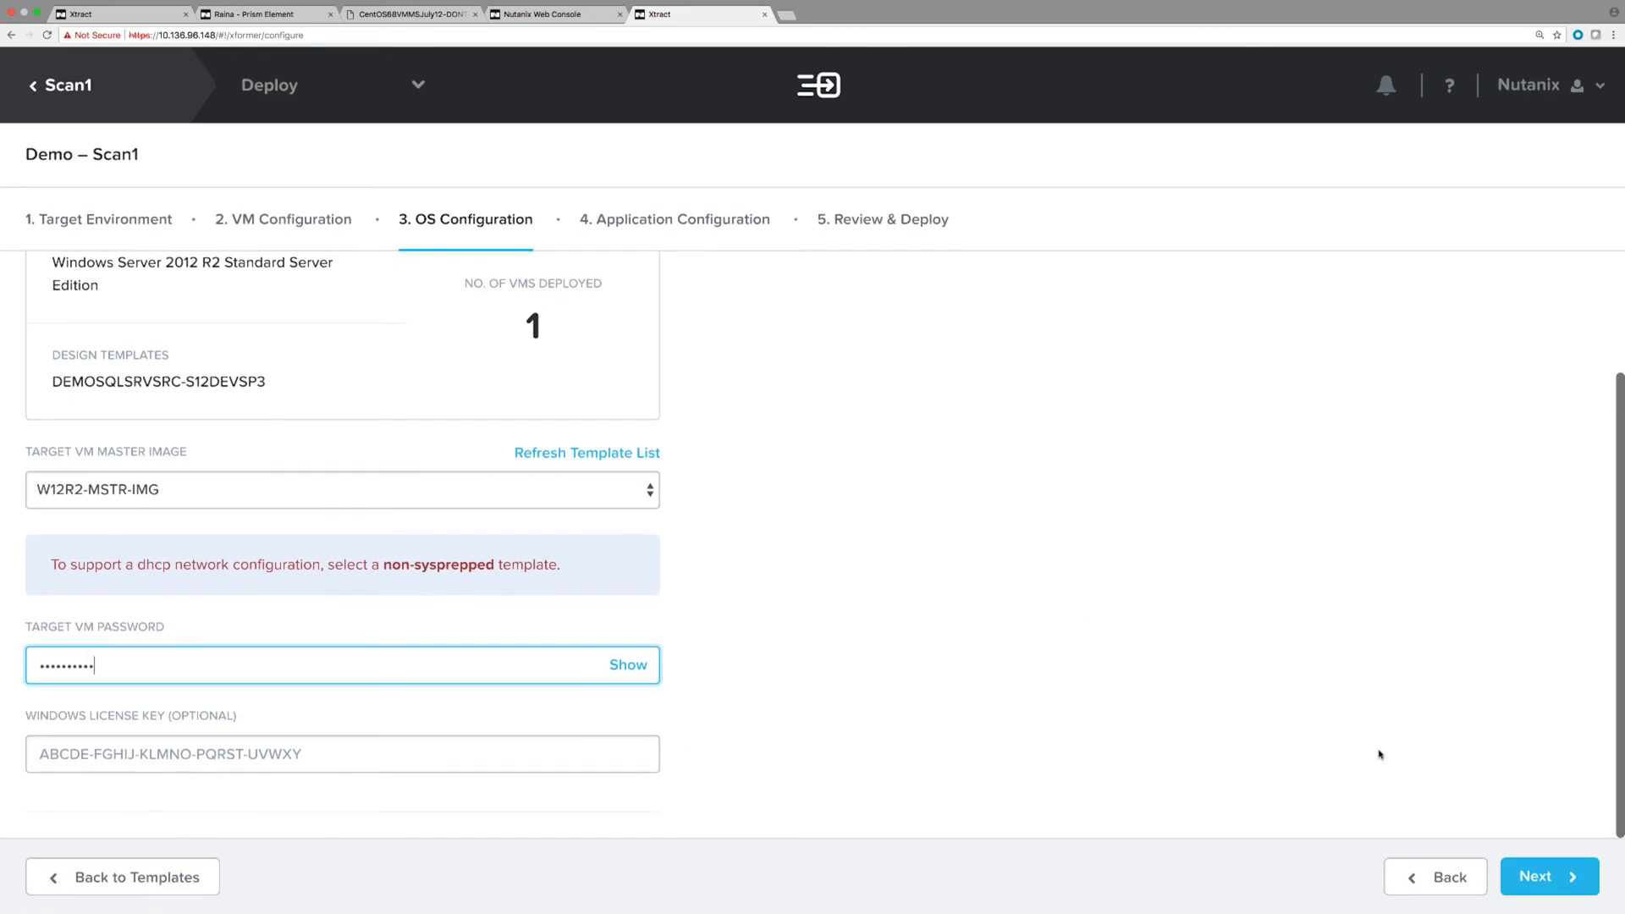
left_click(1530, 875)
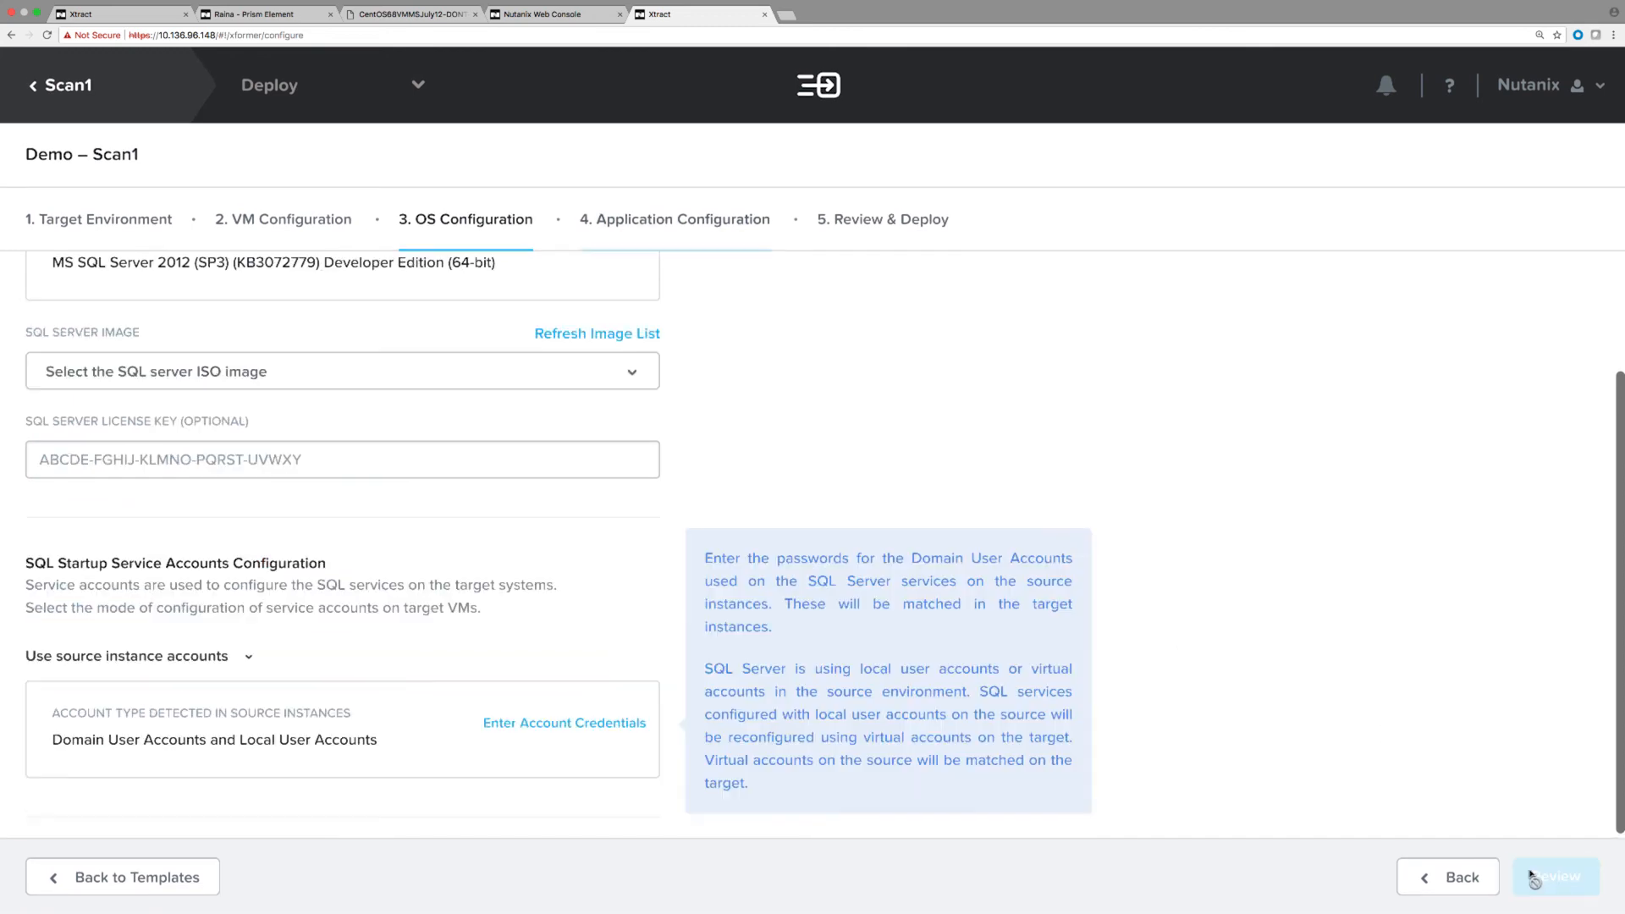
Pick SQL2012-DEV-SP3 from the SQL Server ISO image list.
left_click(224, 385)
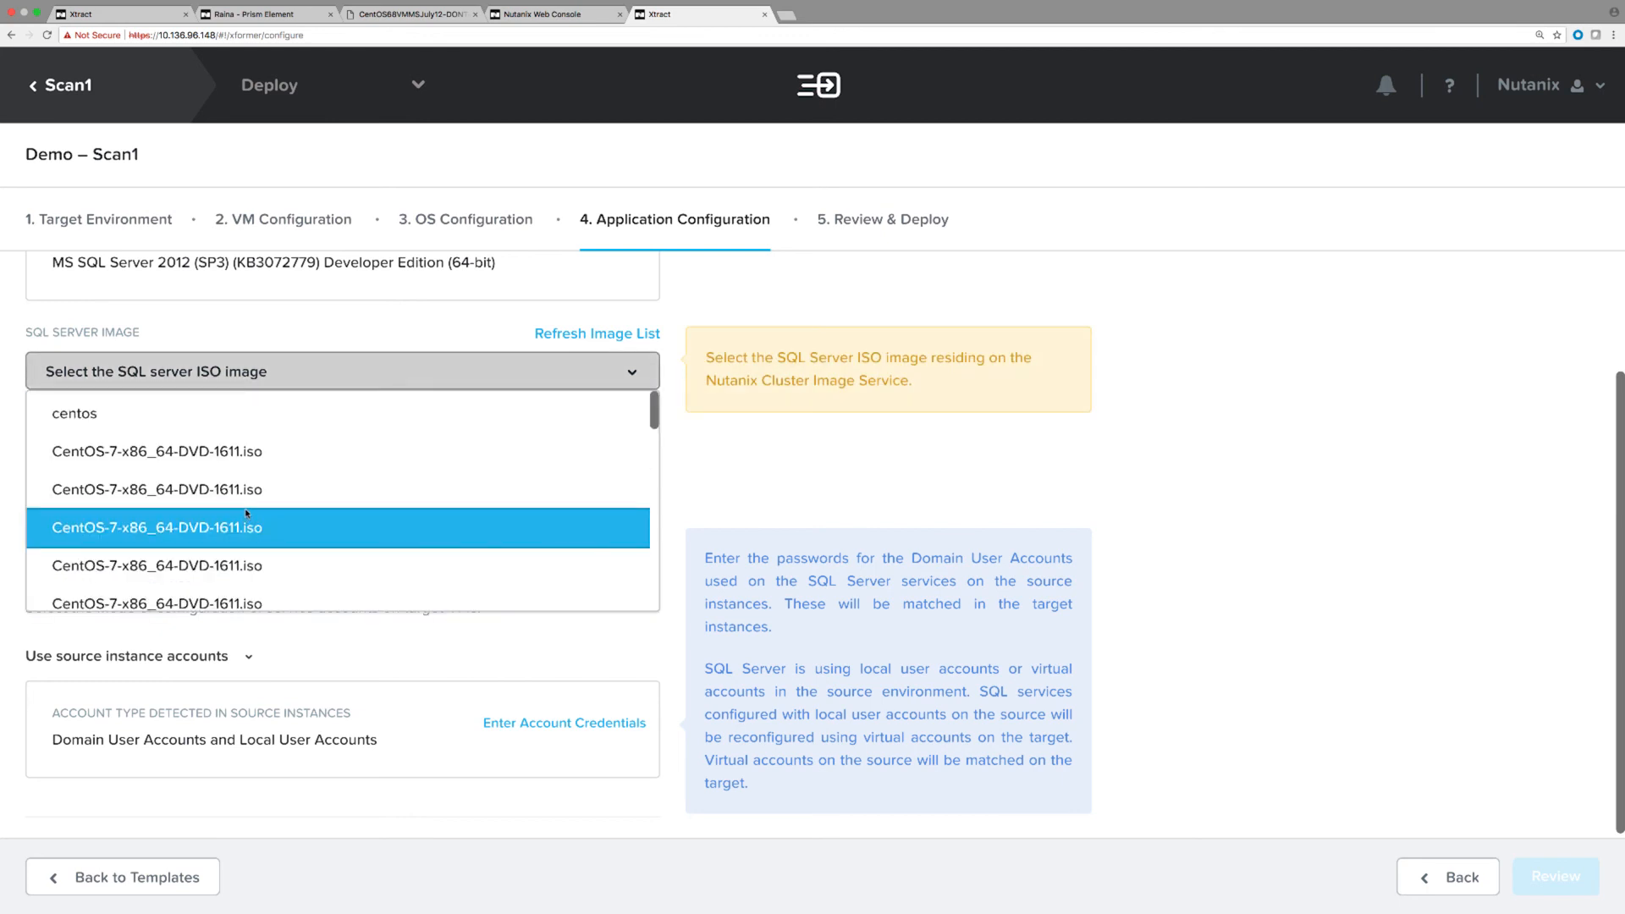
scroll(246, 511, "down", 2)
scroll(245, 510, "down", 4)
scroll(246, 512, "down", 6)
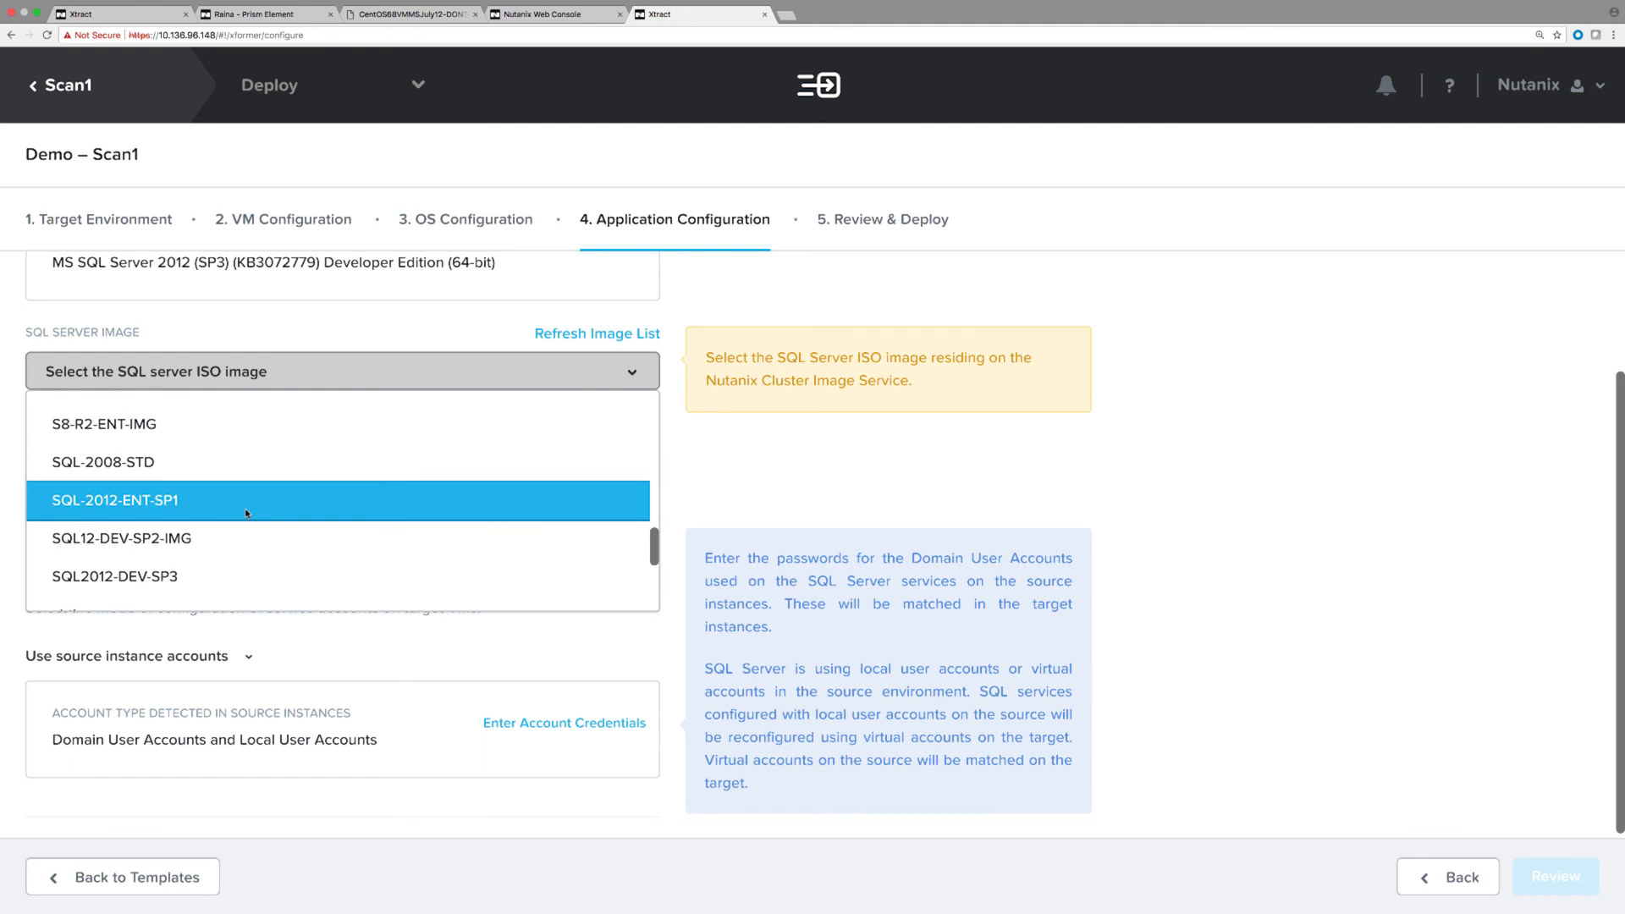
scroll(245, 513, "down", 2)
left_click(245, 516)
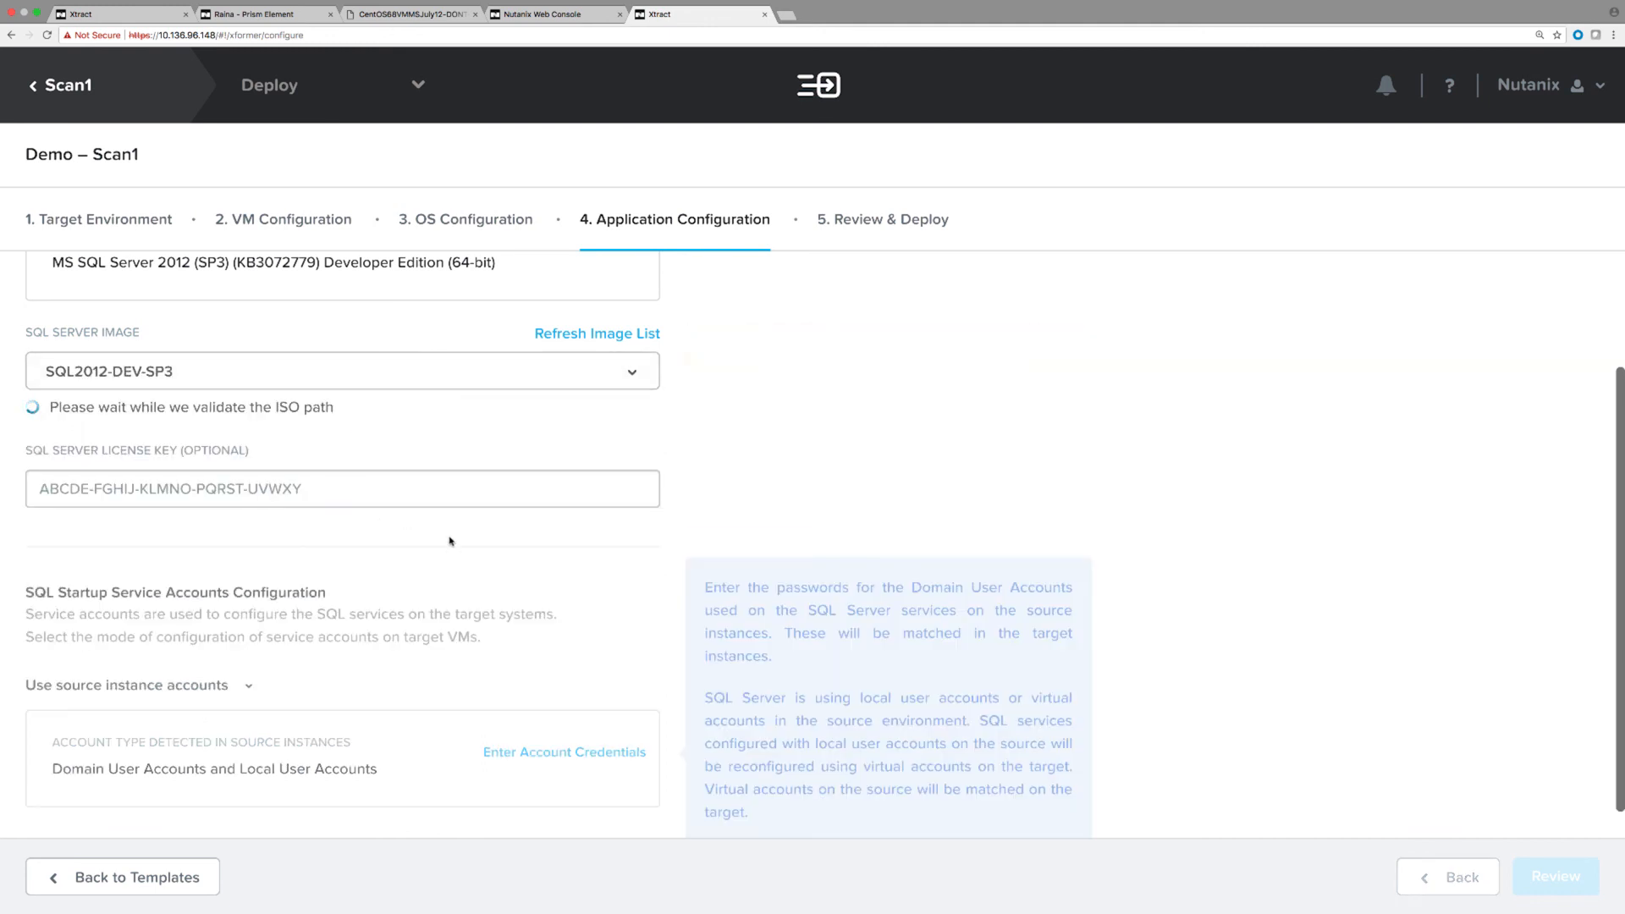
scroll(659, 464, "down", 3)
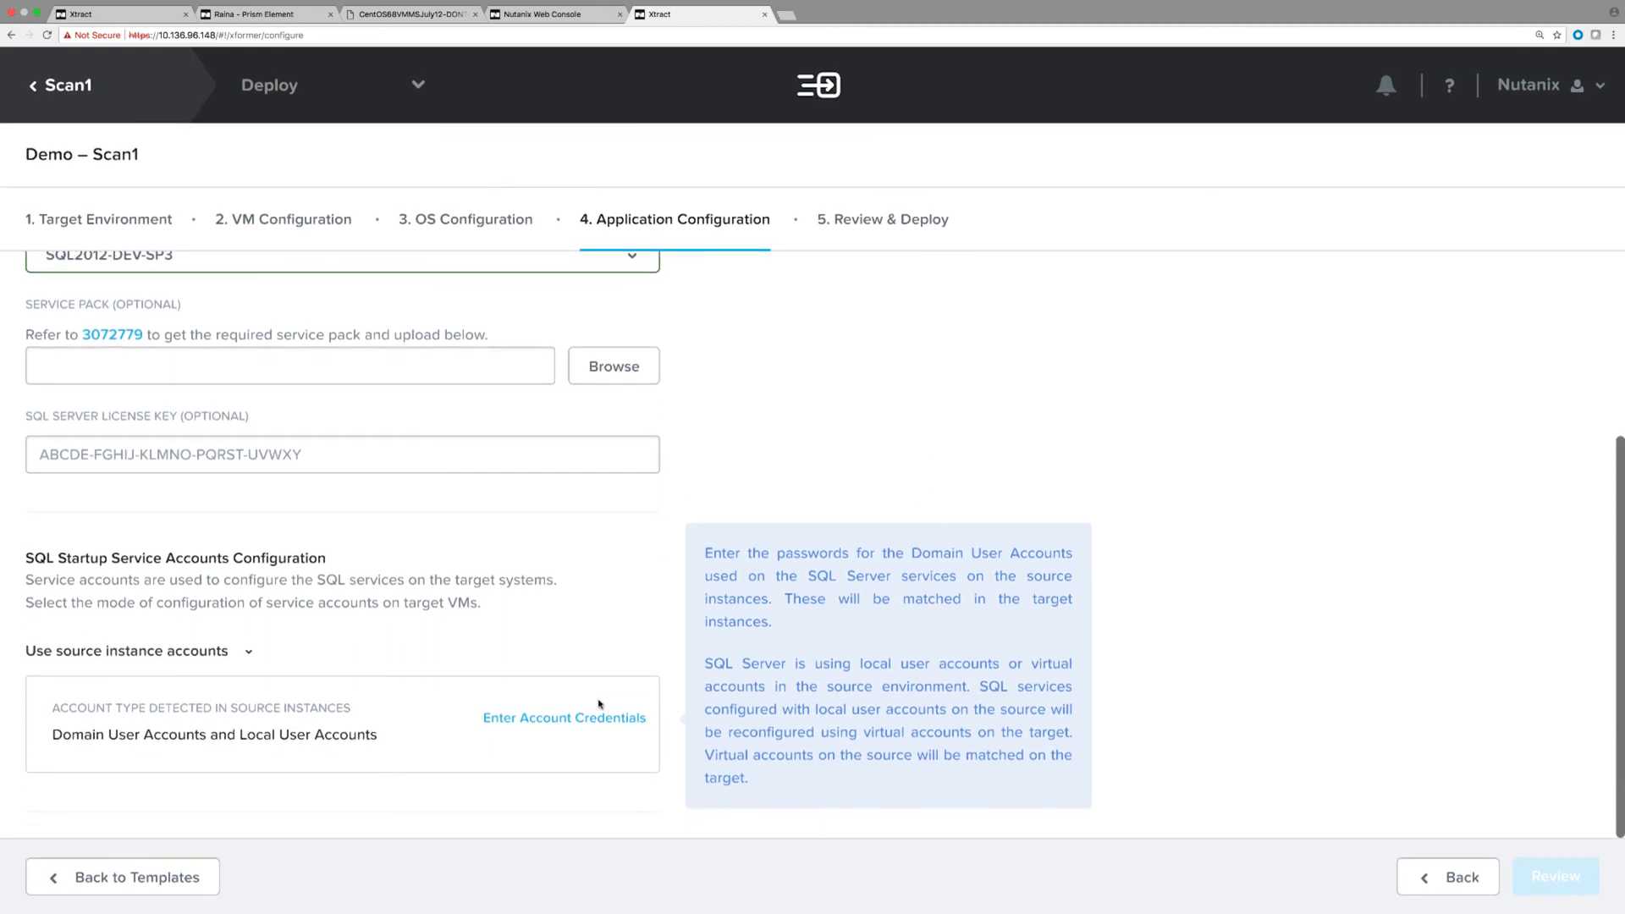
Enter the password for the SQL service account.
left_click(584, 720)
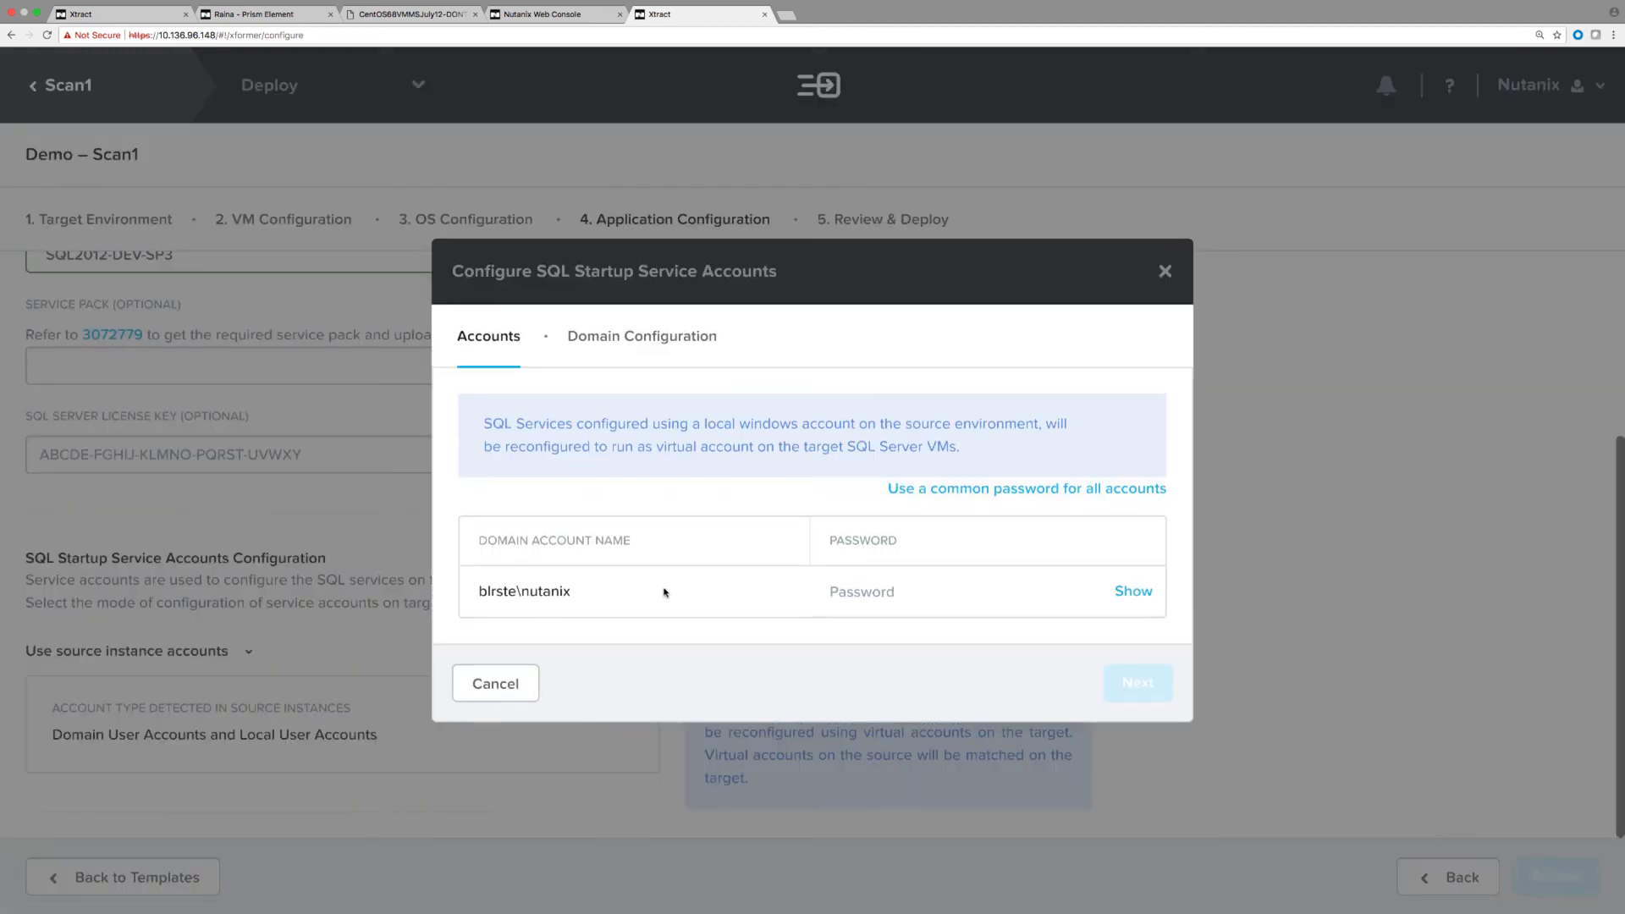
left_click(902, 593)
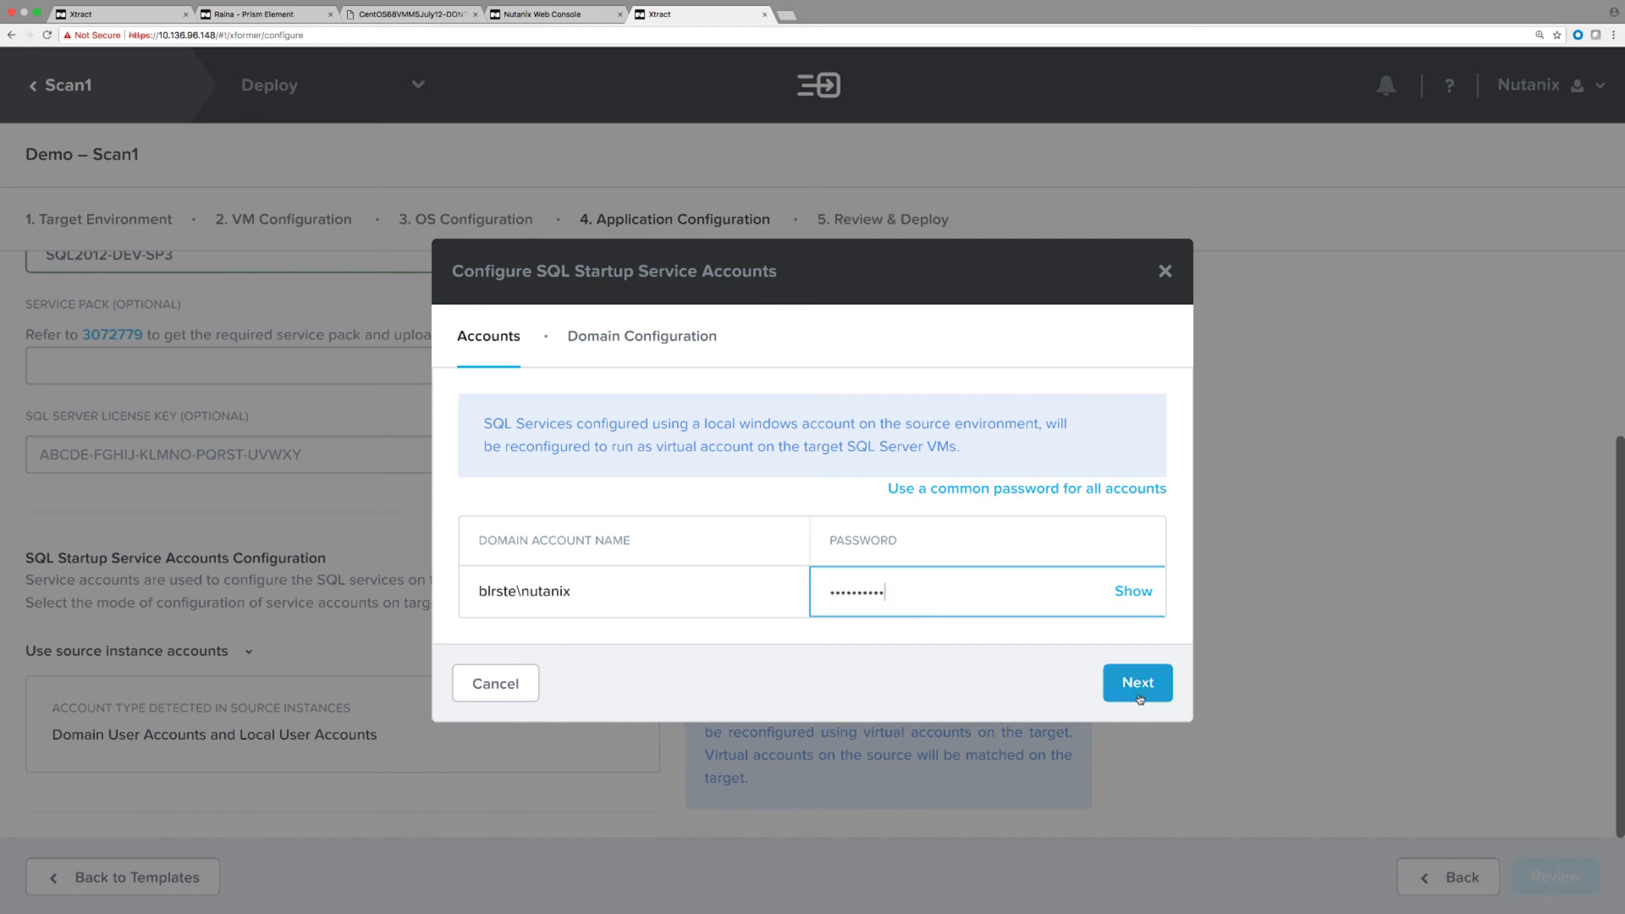
left_click(1139, 696)
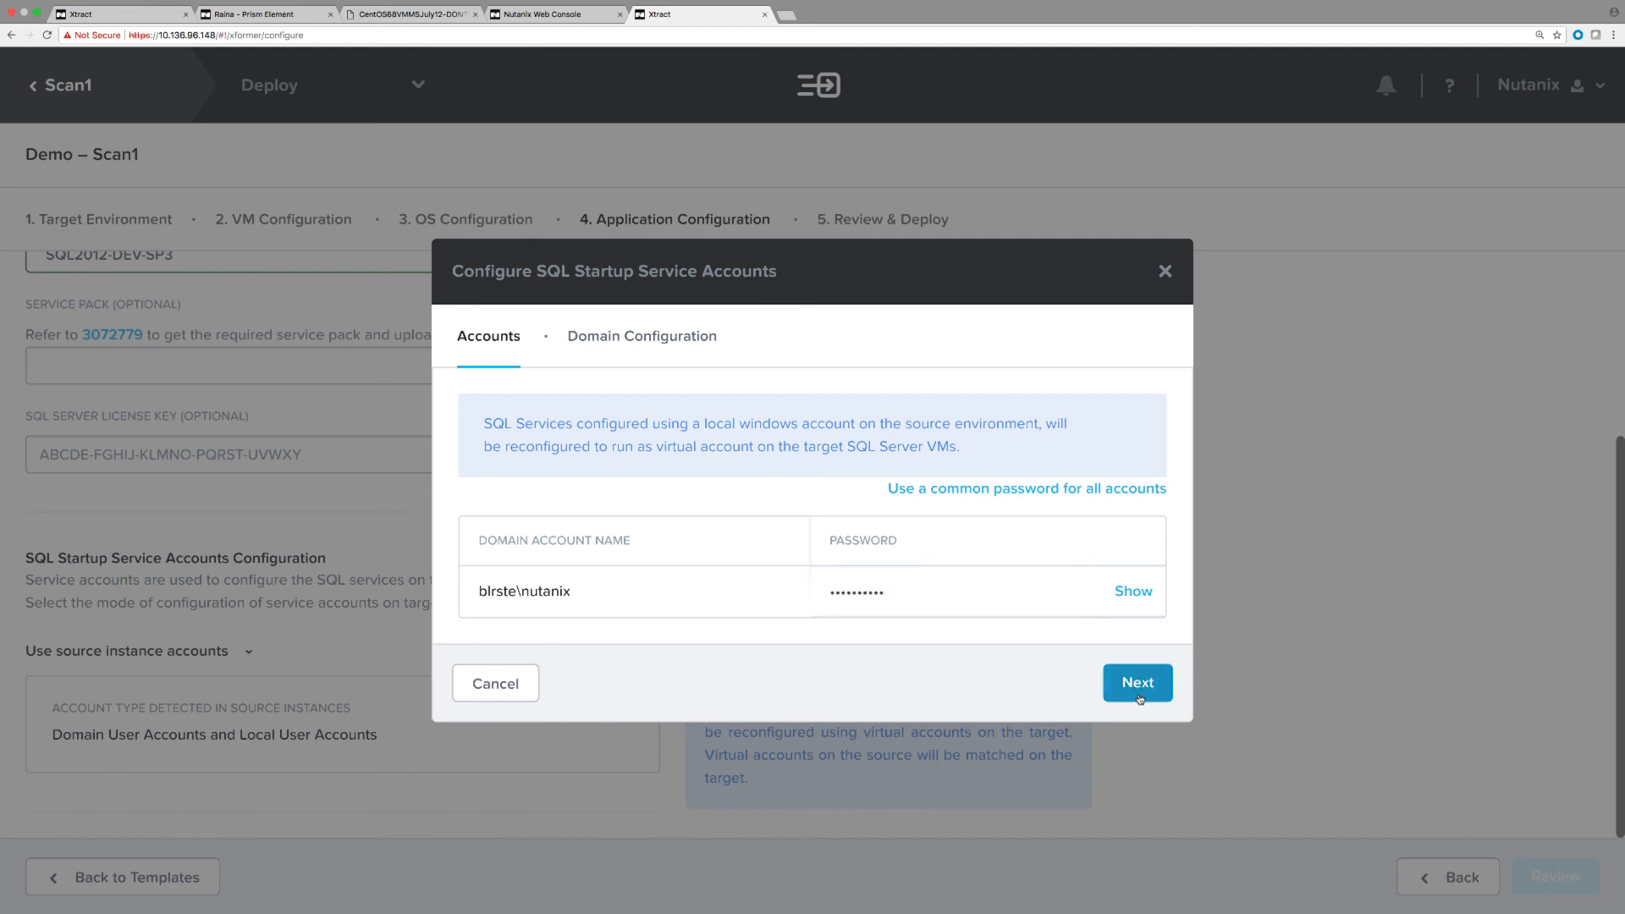
Enter the domain administrator user name and password, then validate and save the credentials.
left_click(644, 560)
type("blrste\\administrator")
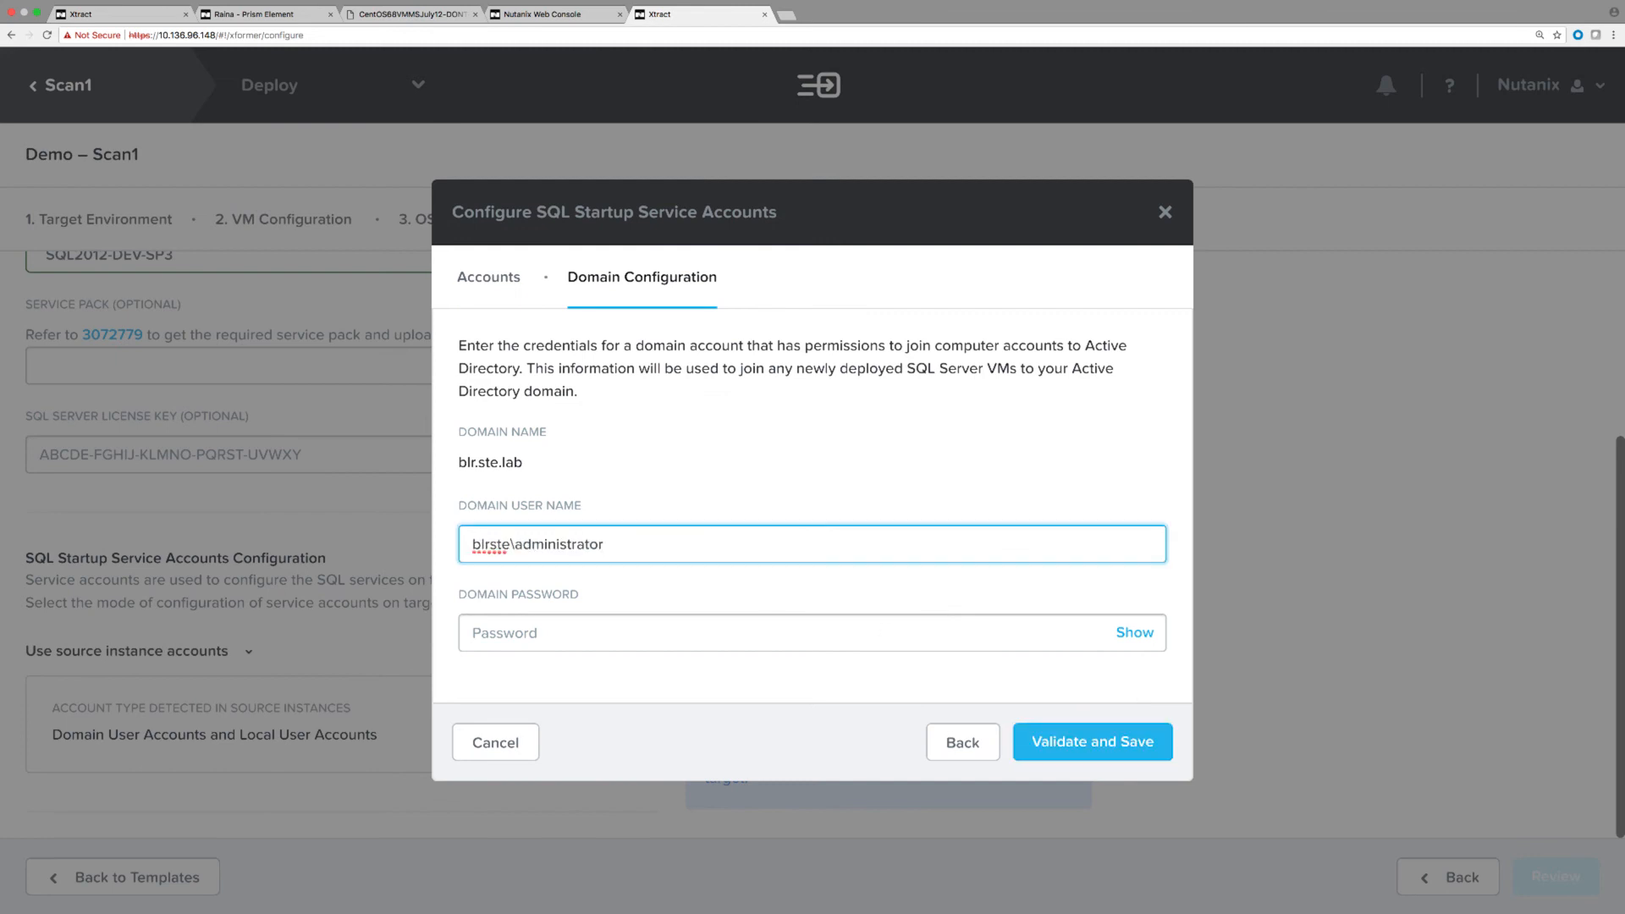
key("Tab")
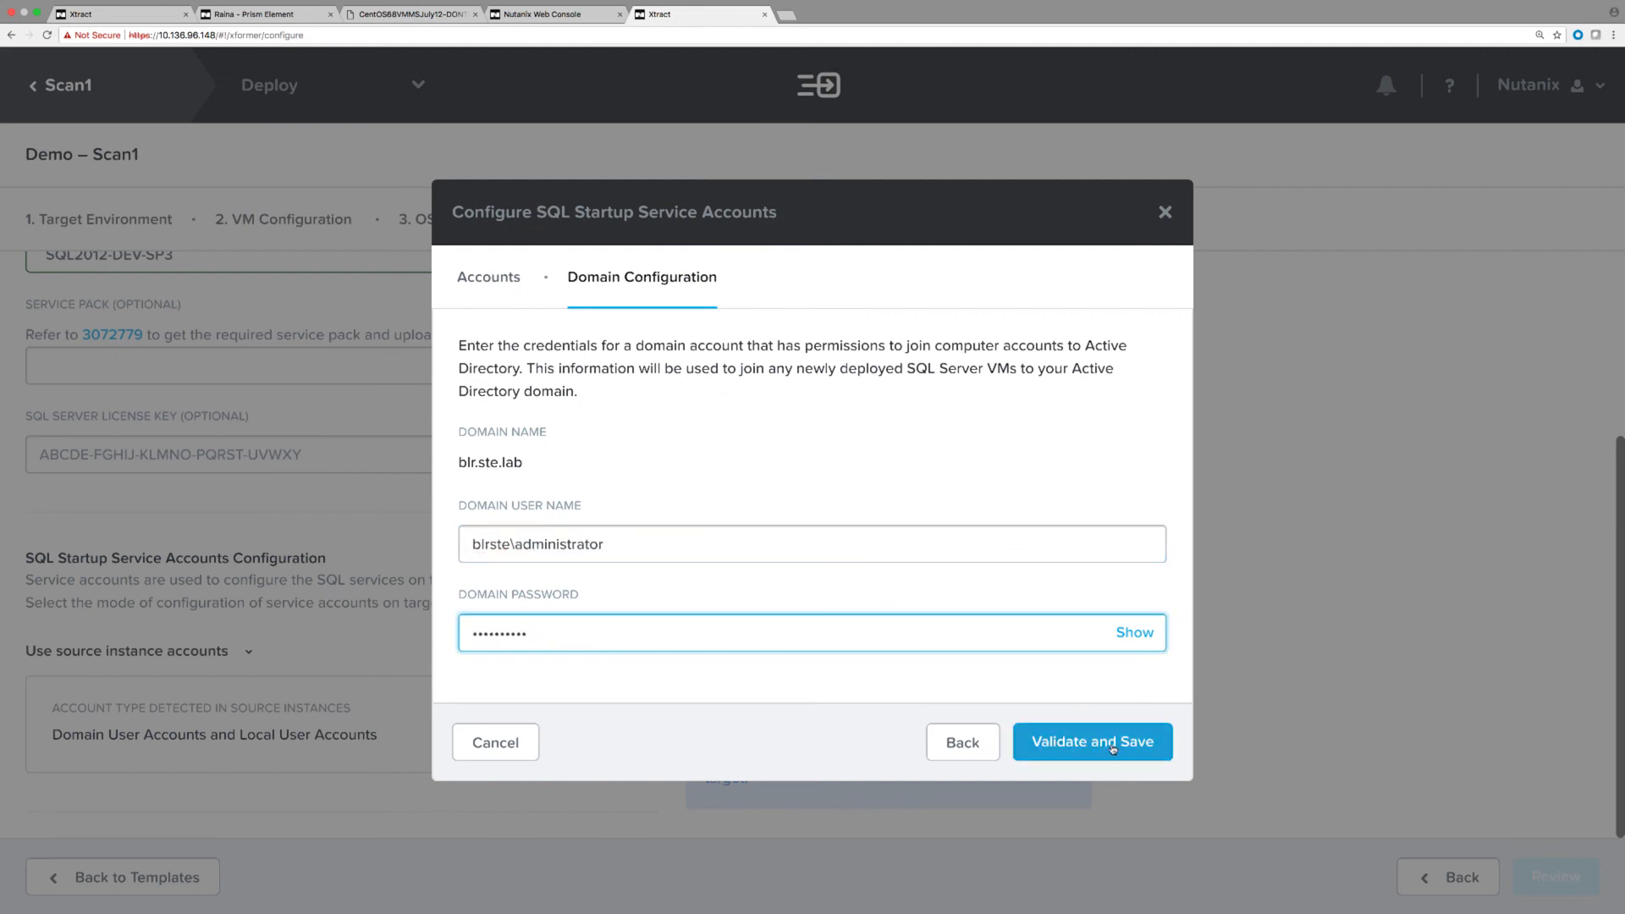
left_click(1113, 748)
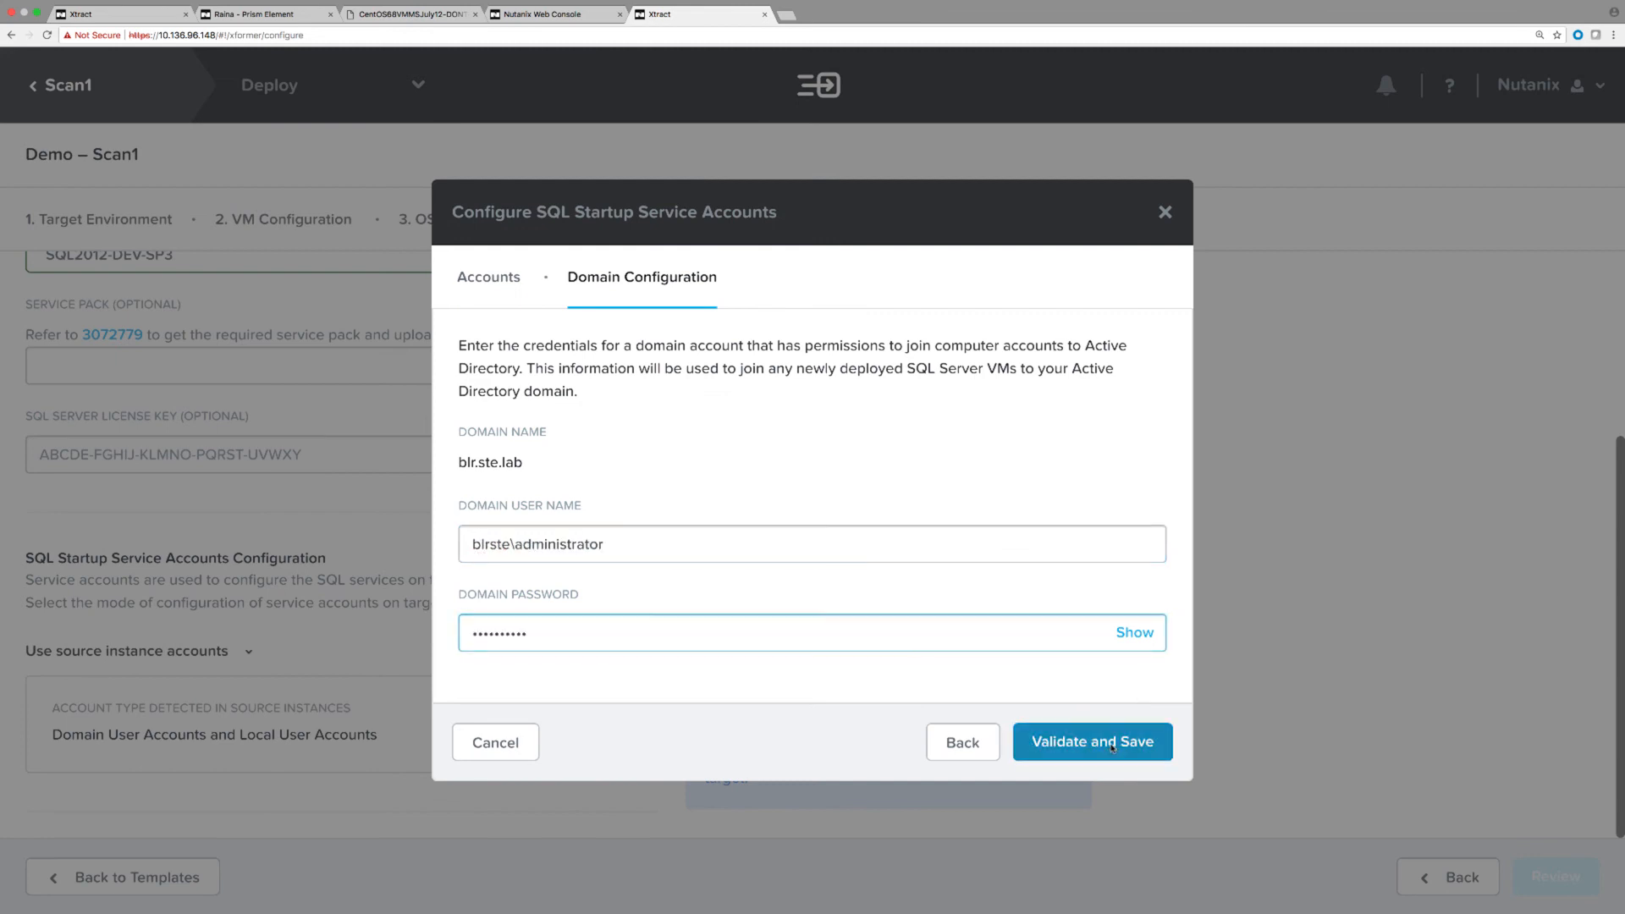
left_click(1563, 878)
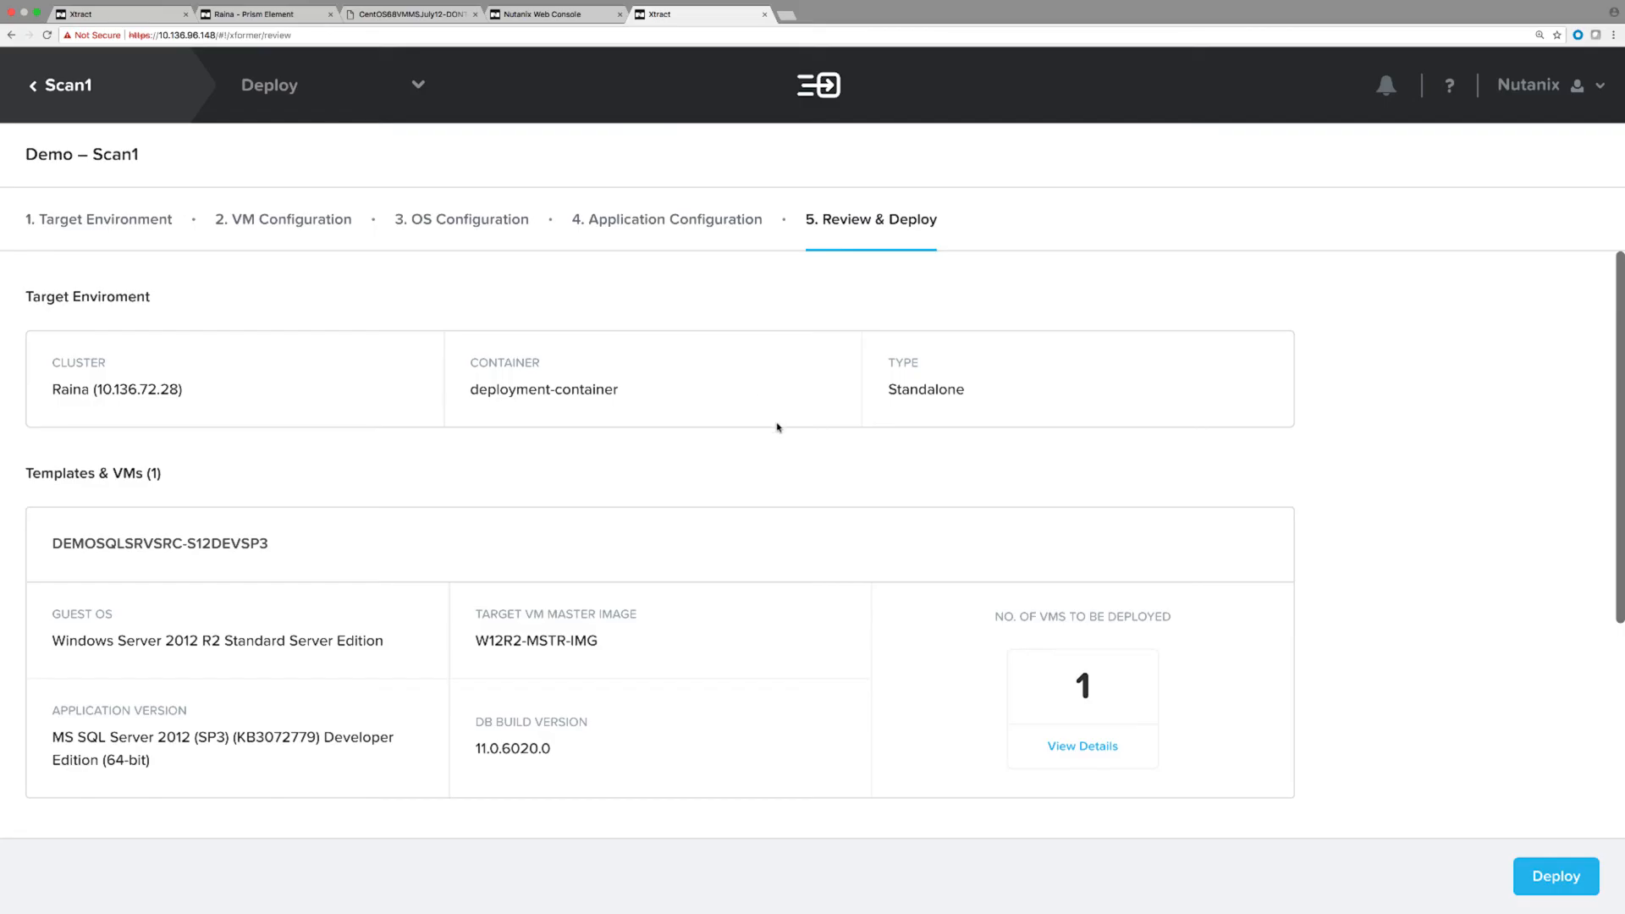
Review the summary for cluster 10.136.72.28 and deploy the standalone SQL Server VM.
scroll(778, 427, "down", 5)
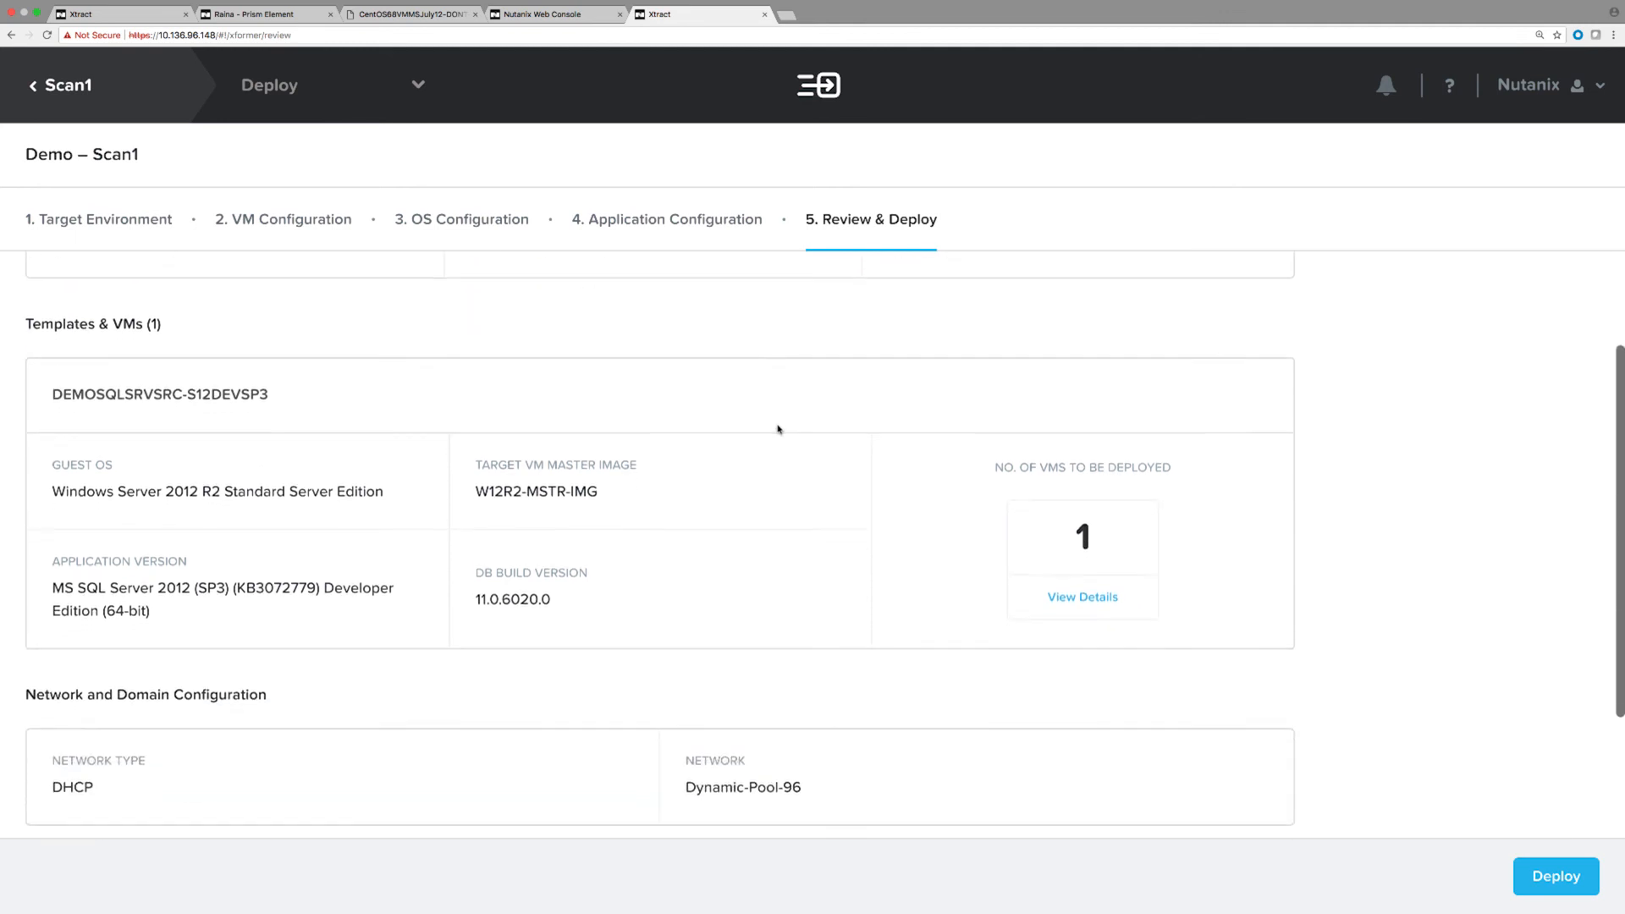
scroll(778, 433, "up", 2)
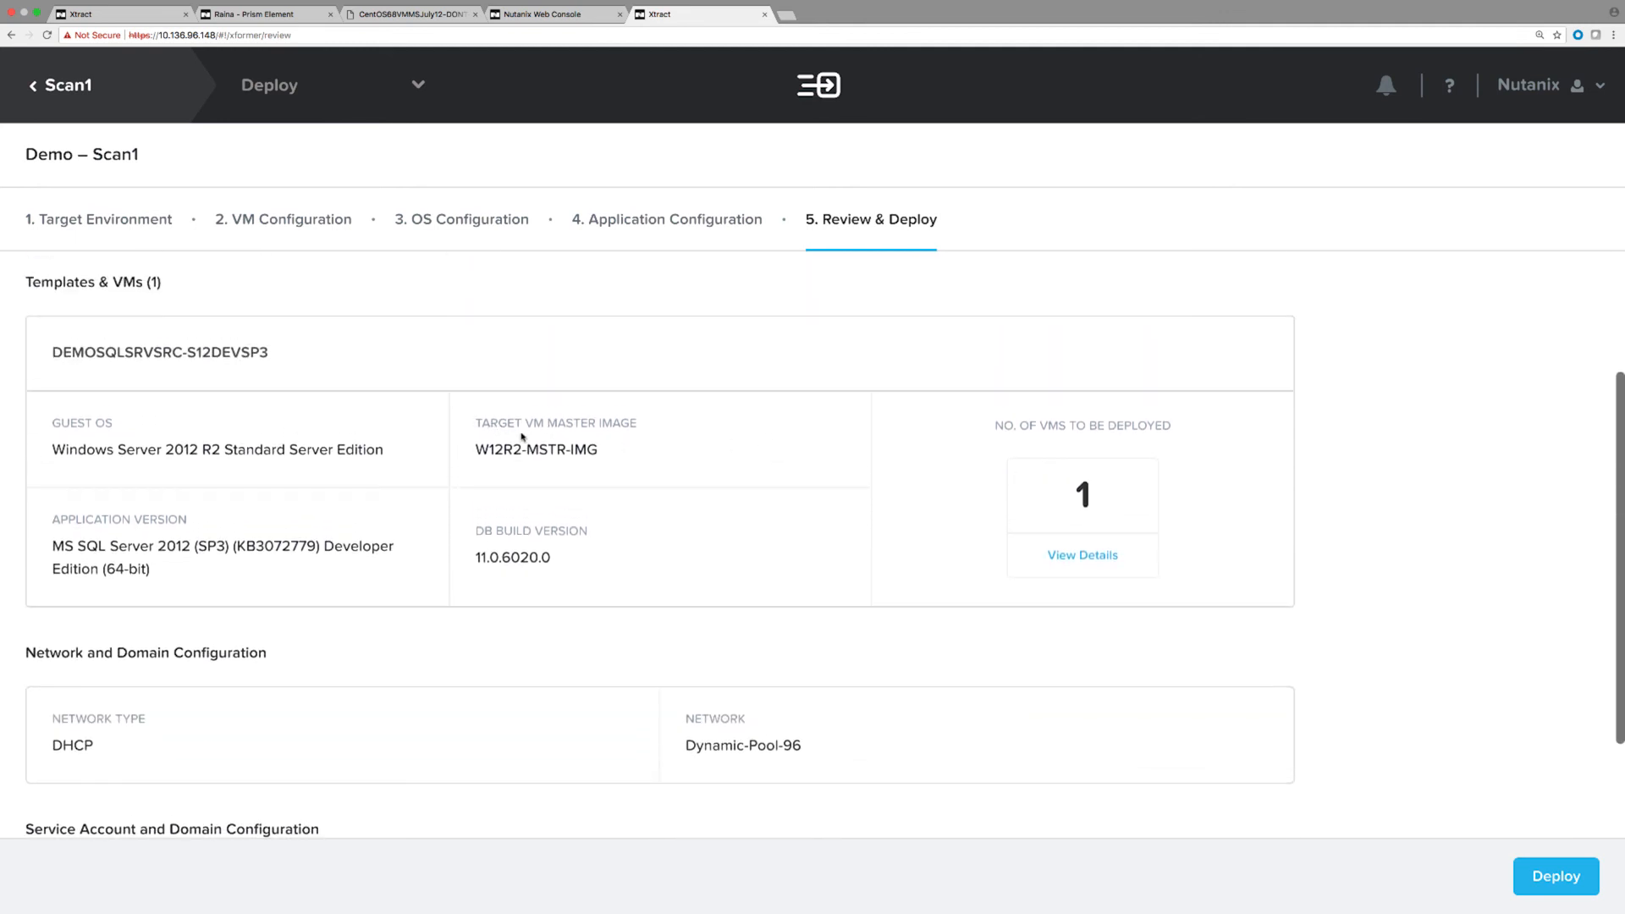
scroll(622, 508, "down", 1)
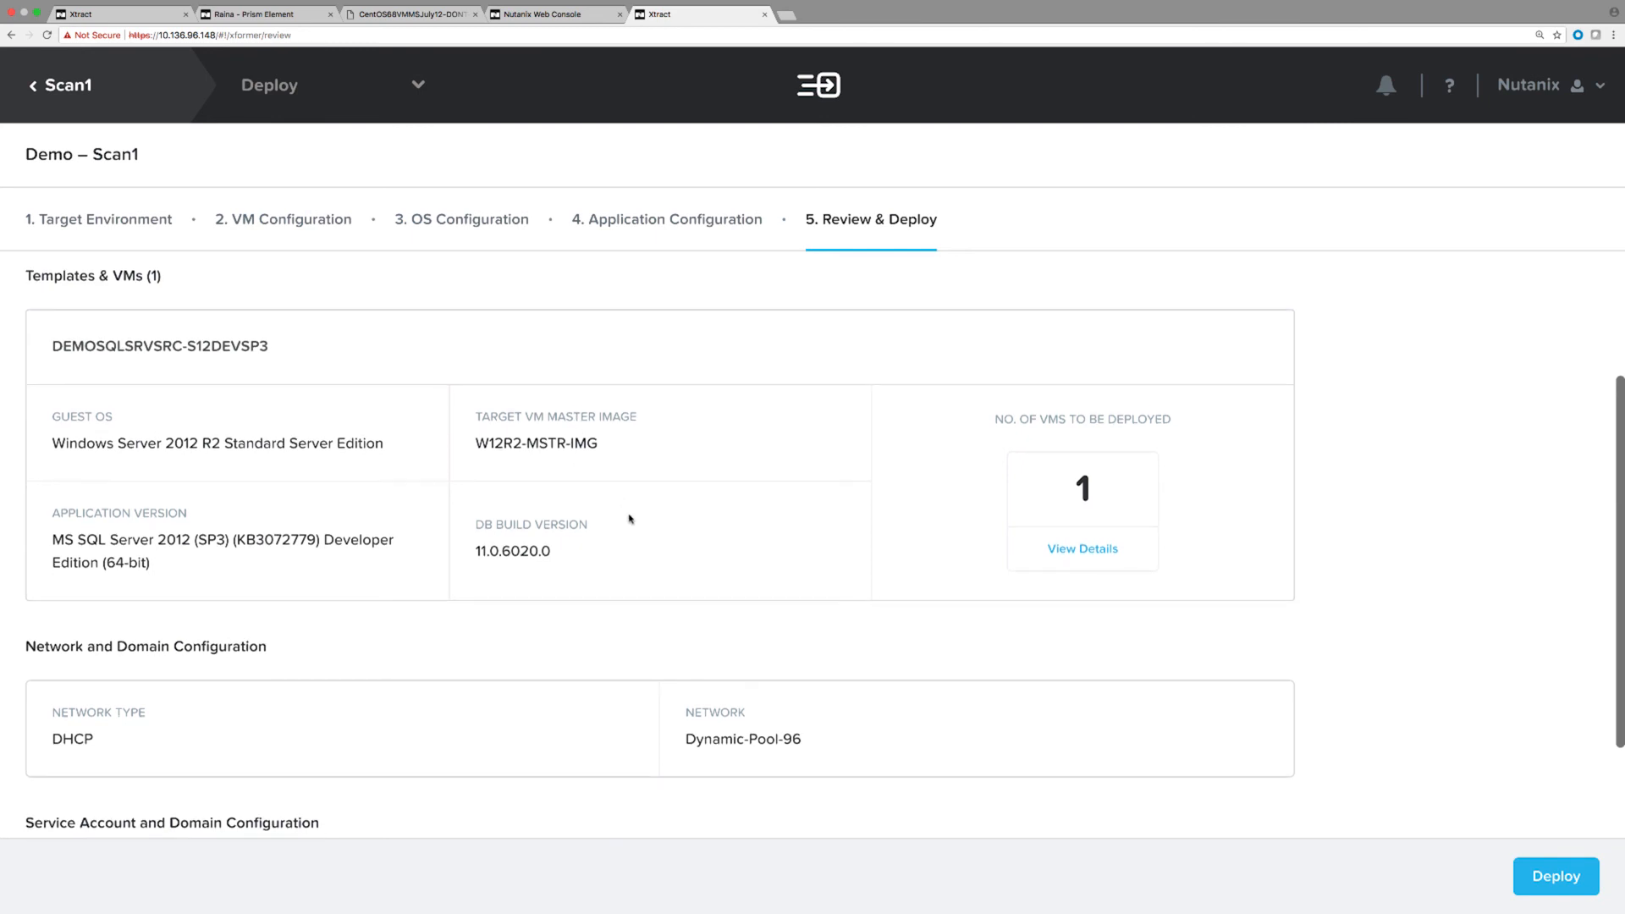
scroll(630, 519, "down", 3)
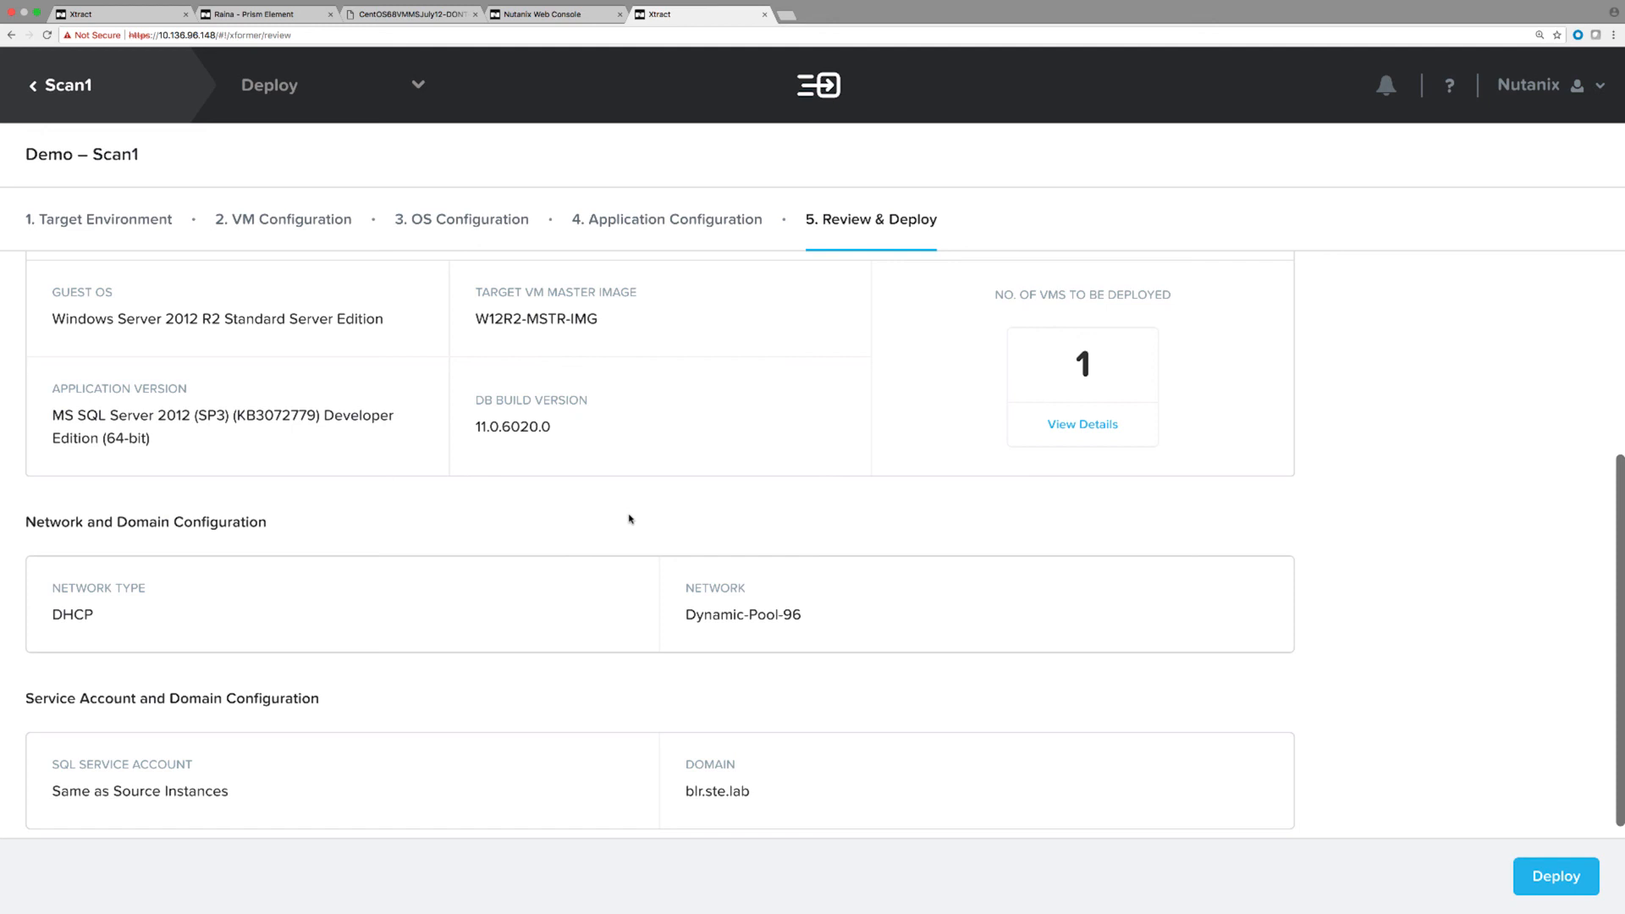
scroll(630, 519, "down", 1)
left_click(1550, 875)
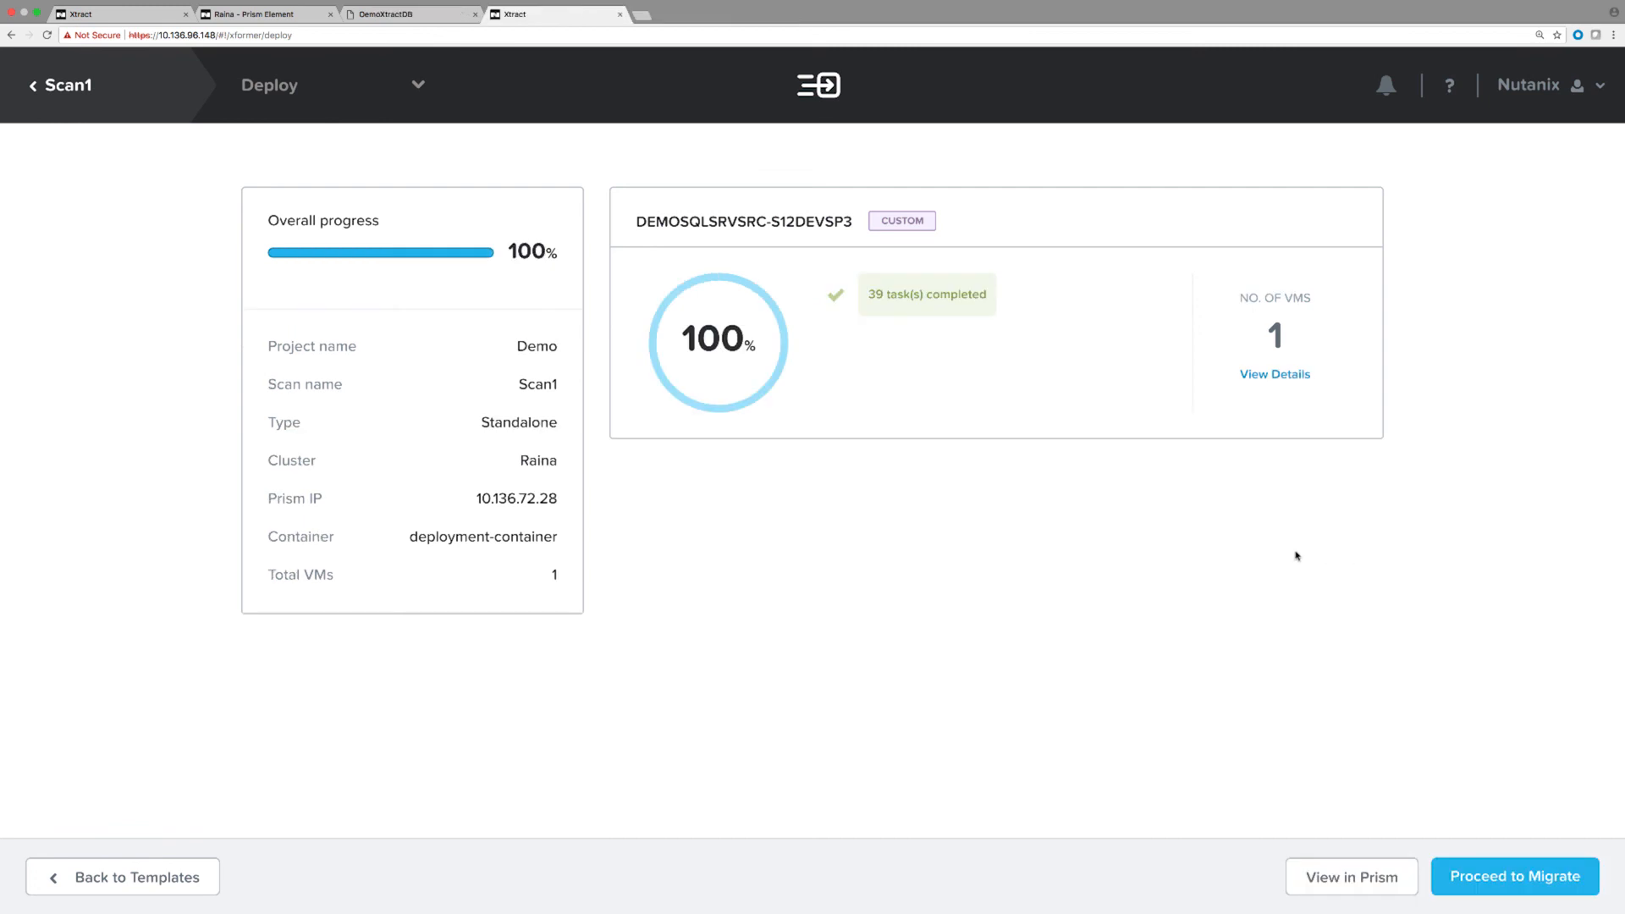
Create New Sample Plan with instance DEMOSQLSRVSRC\S12DEVSP3, then save and start it.
left_click(1534, 880)
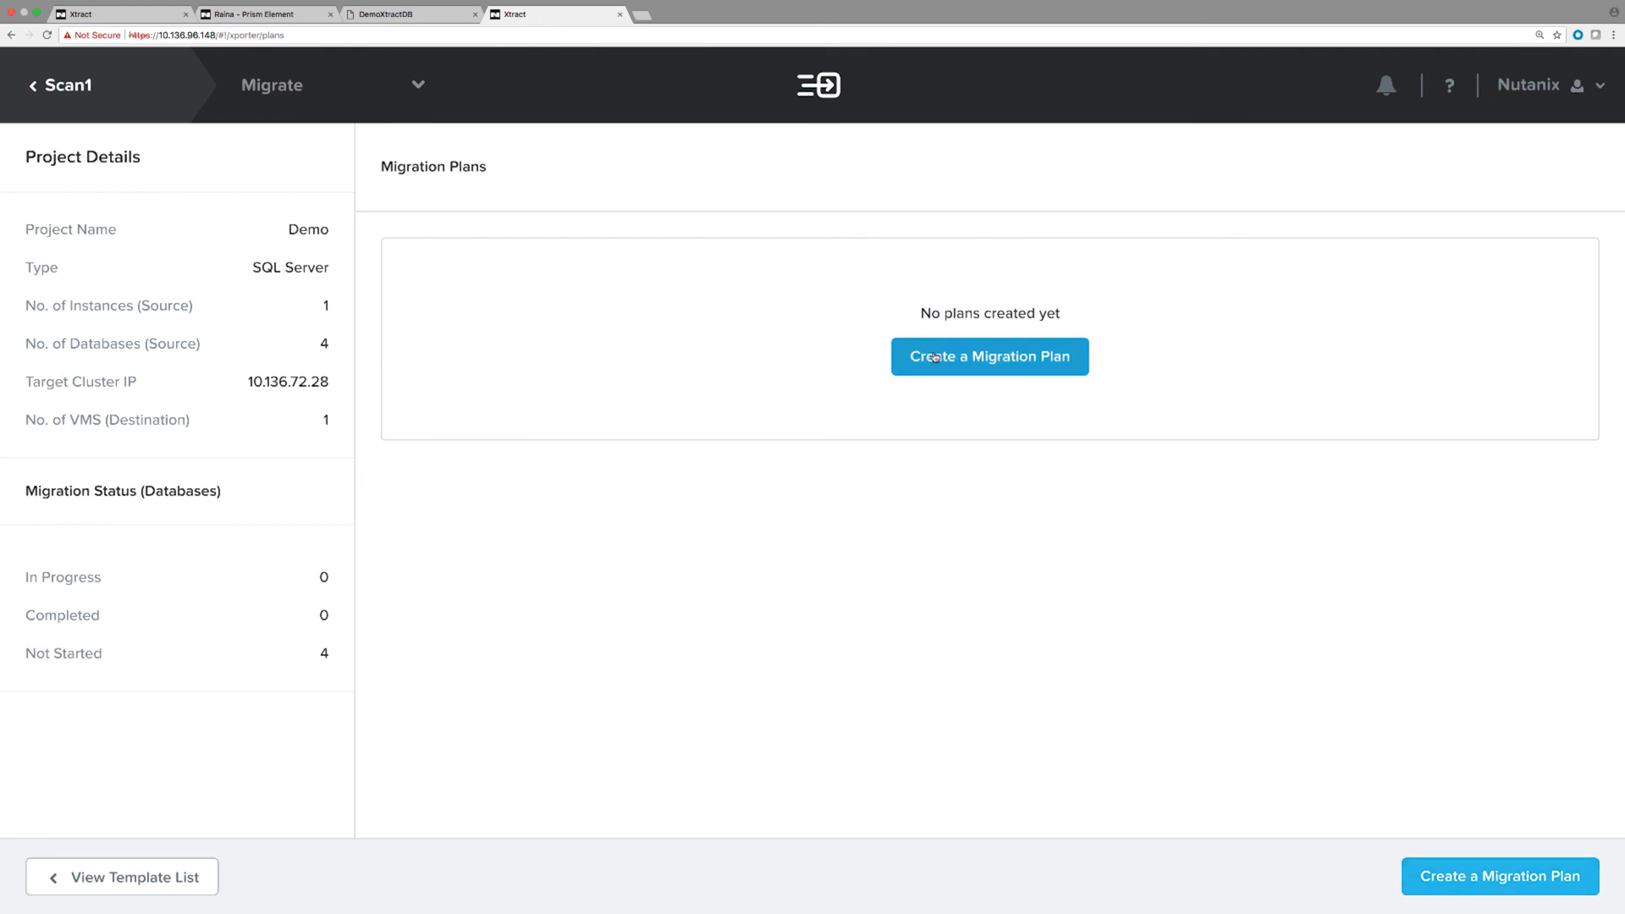
left_click(935, 357)
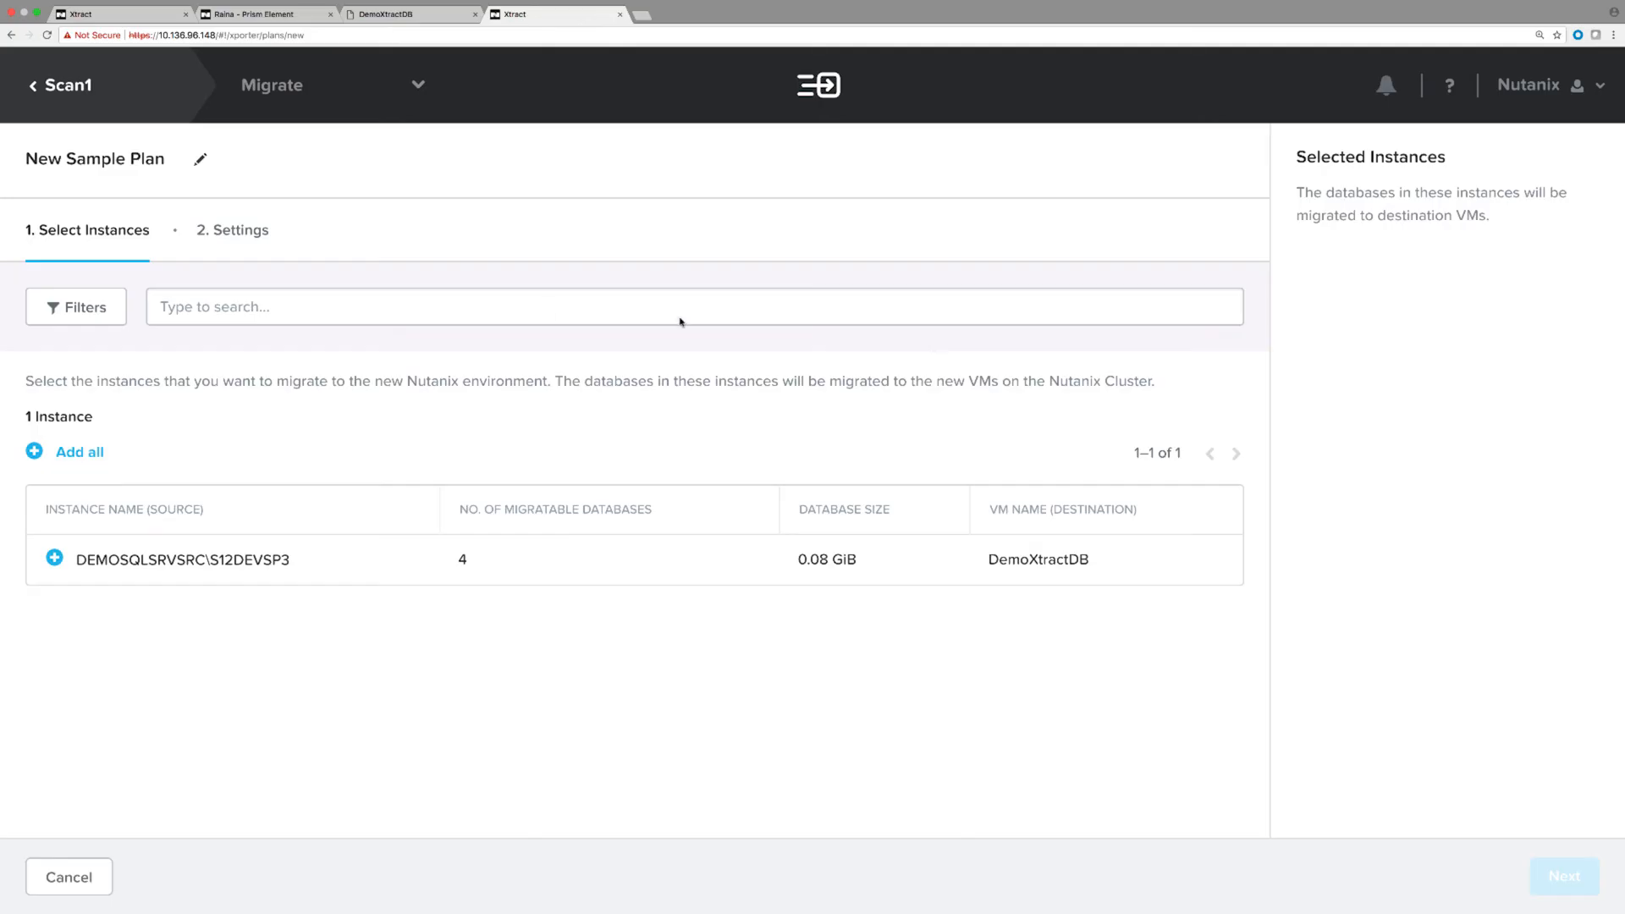
left_click(54, 558)
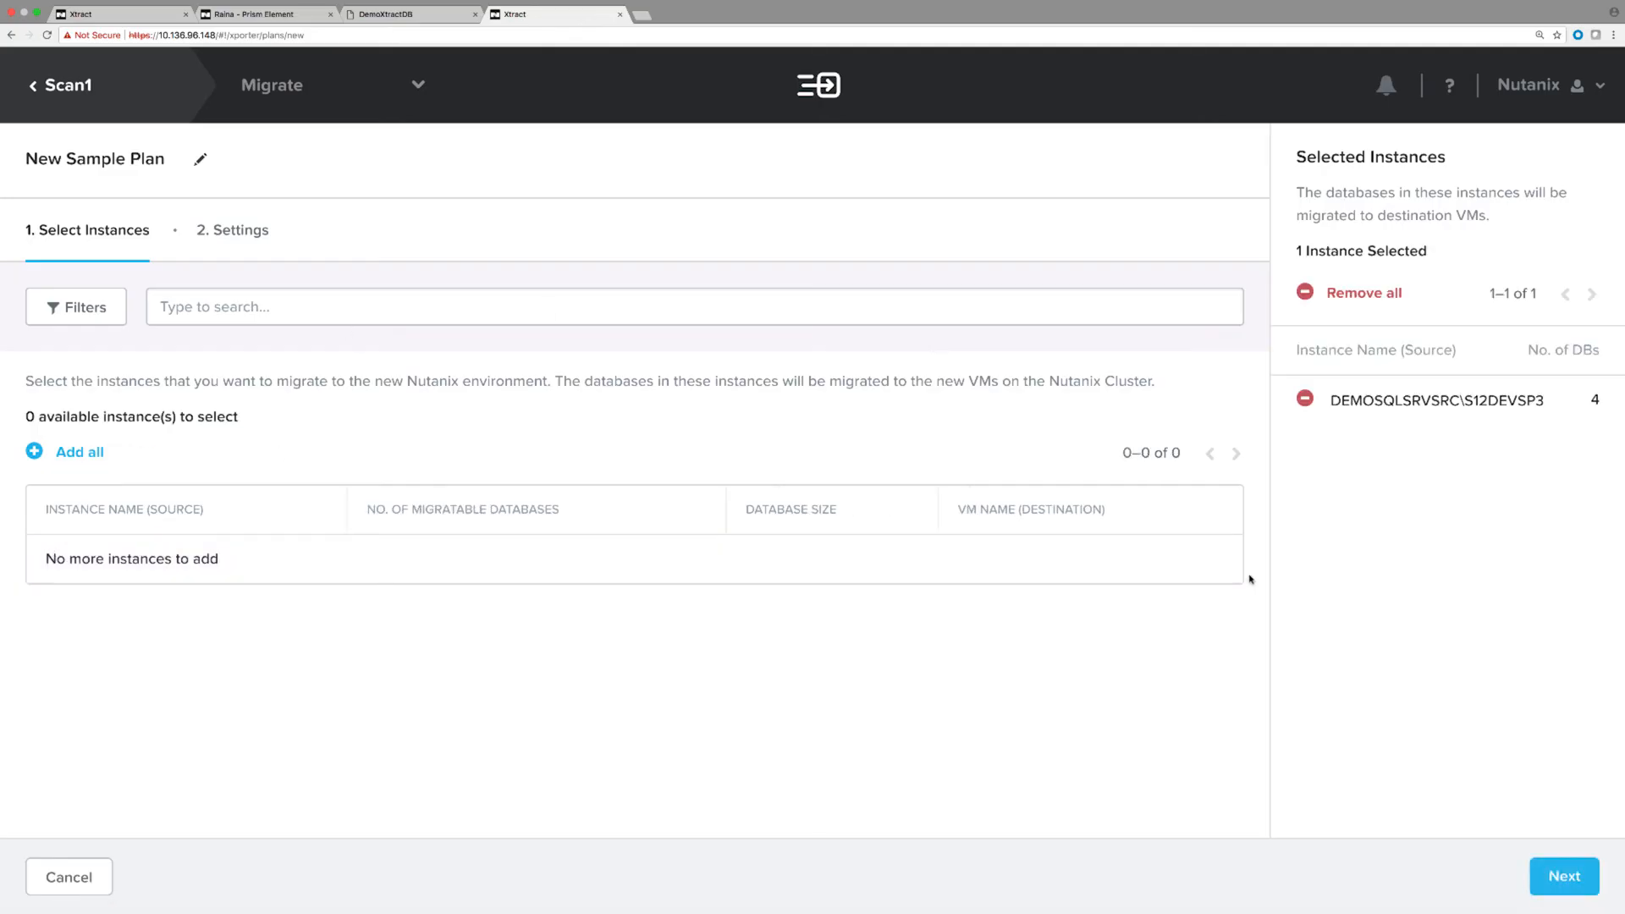
left_click(1553, 875)
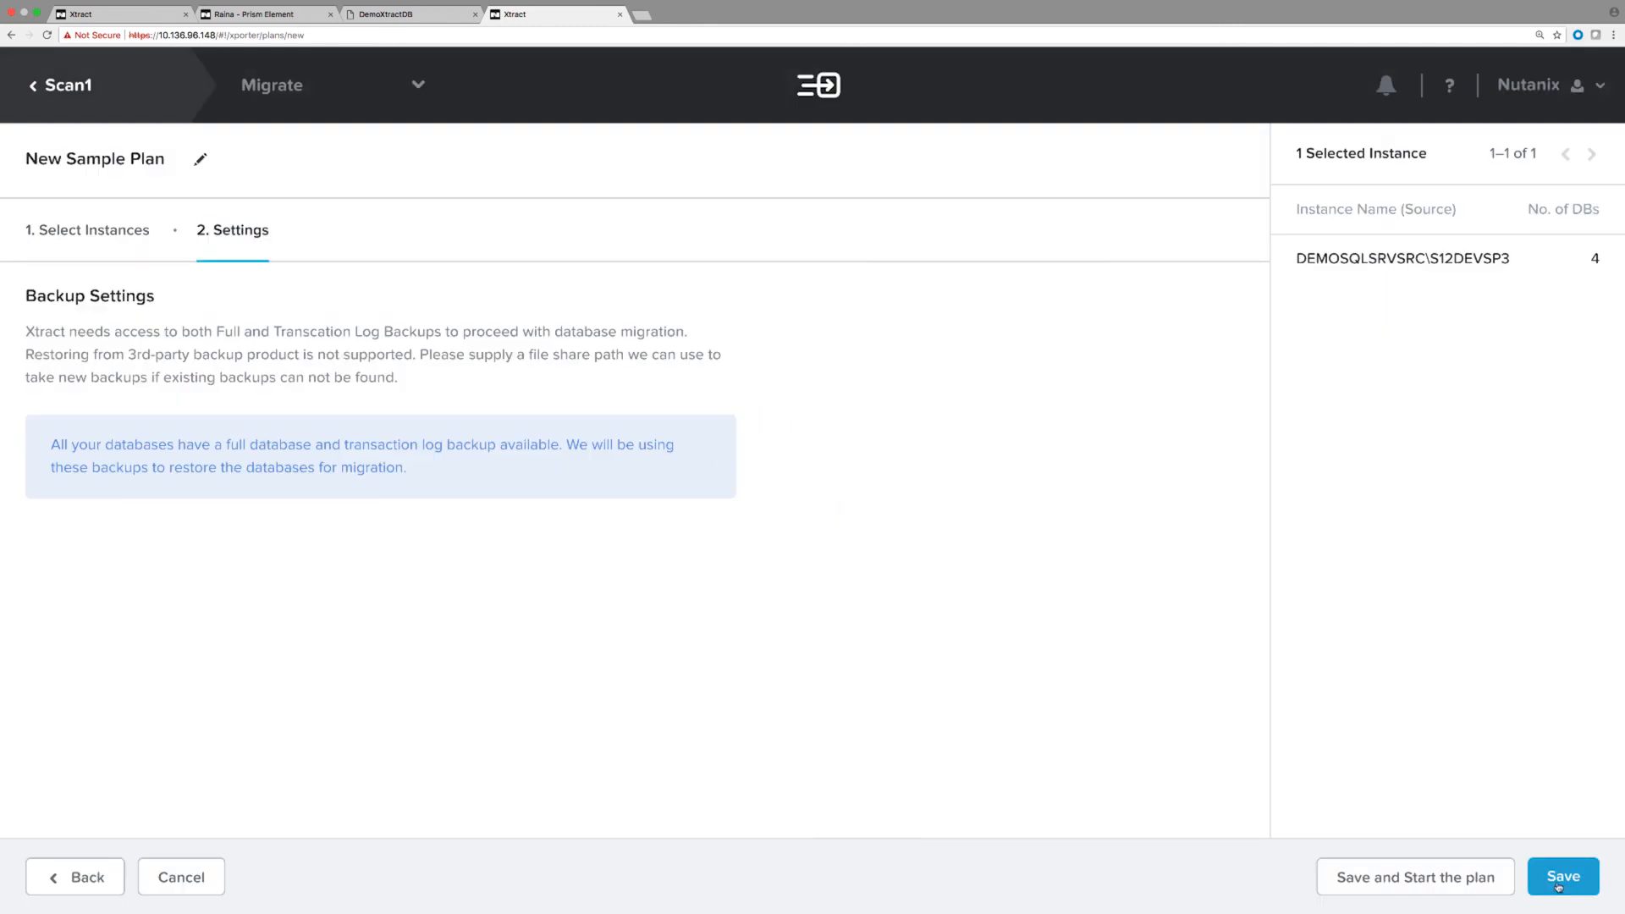
left_click(1405, 878)
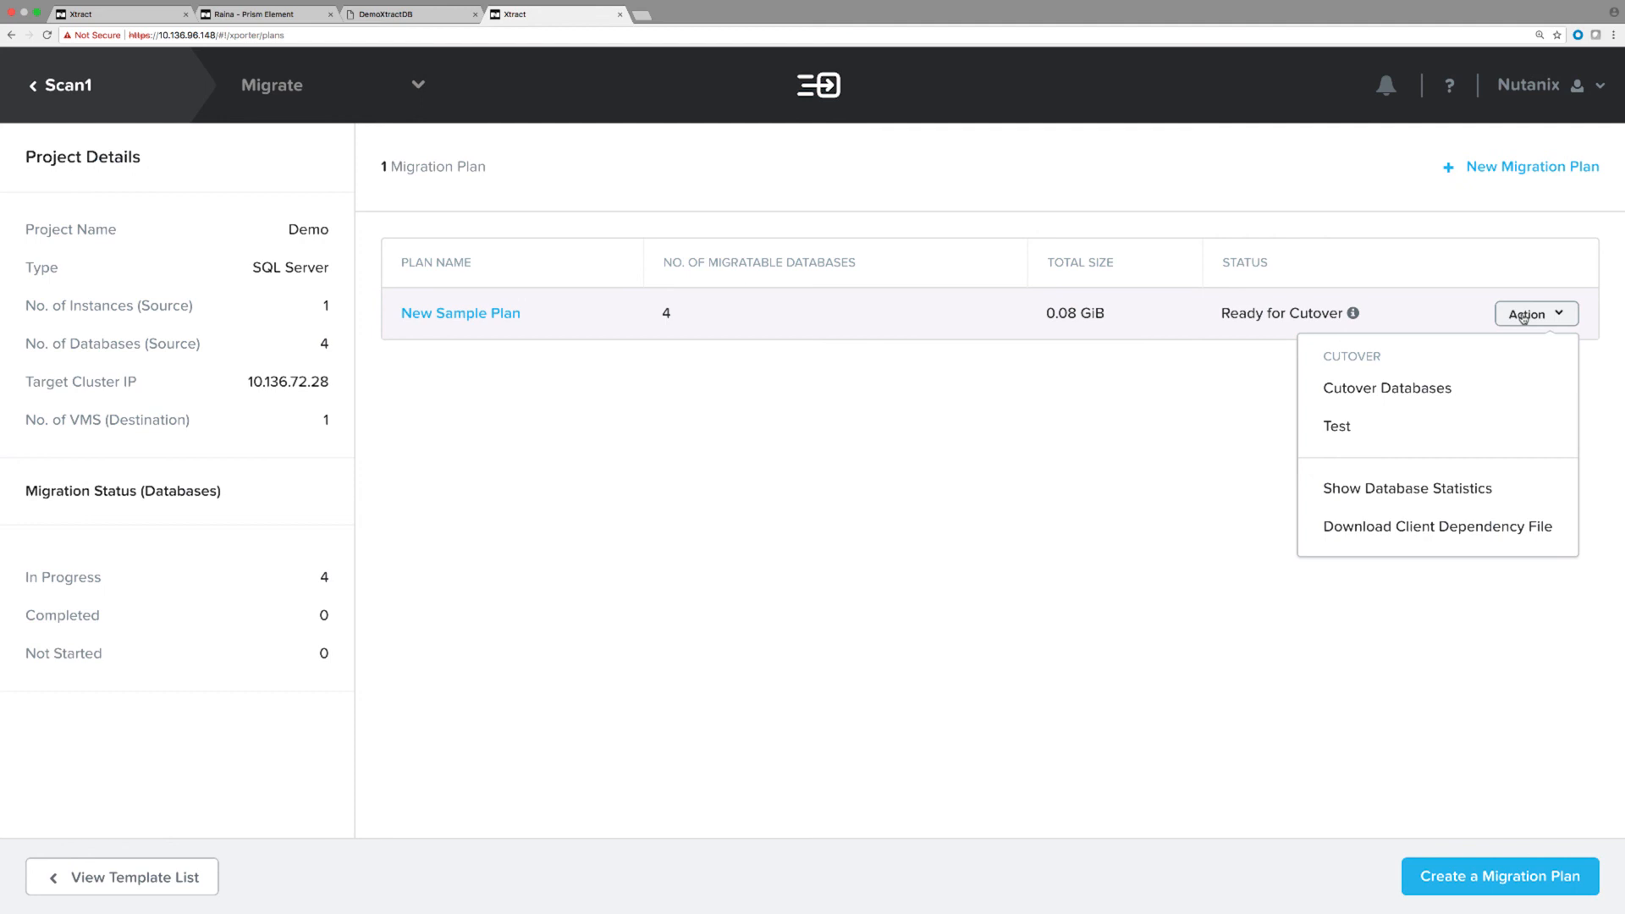
Start and confirm the cutover of New Sample Plan's four databases.
left_click(1450, 391)
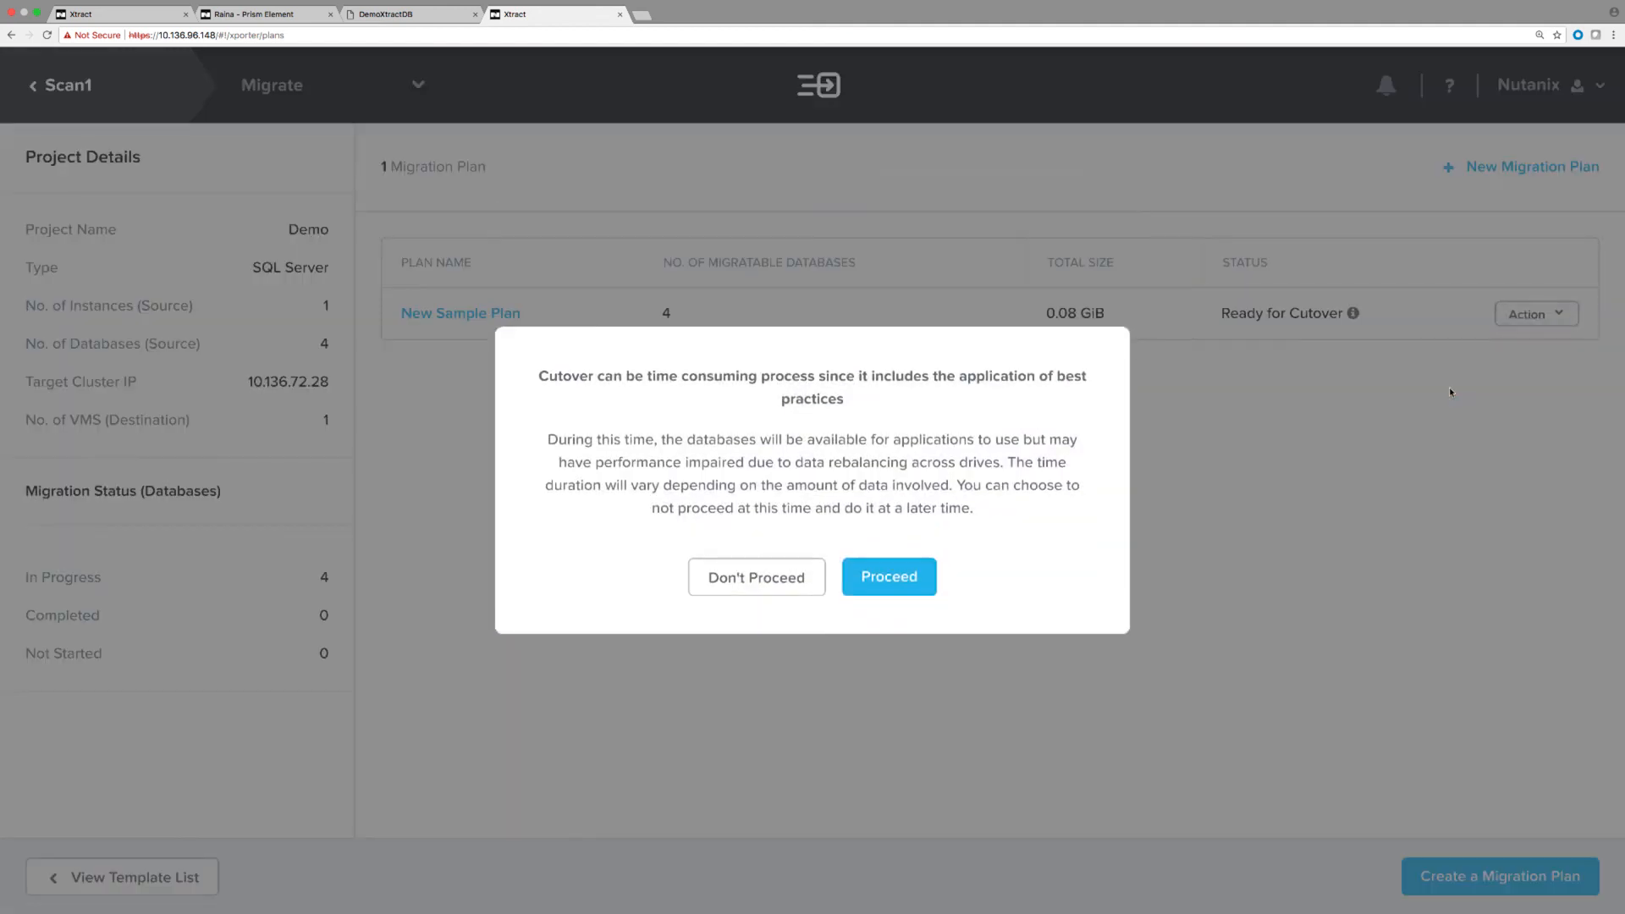
left_click(893, 582)
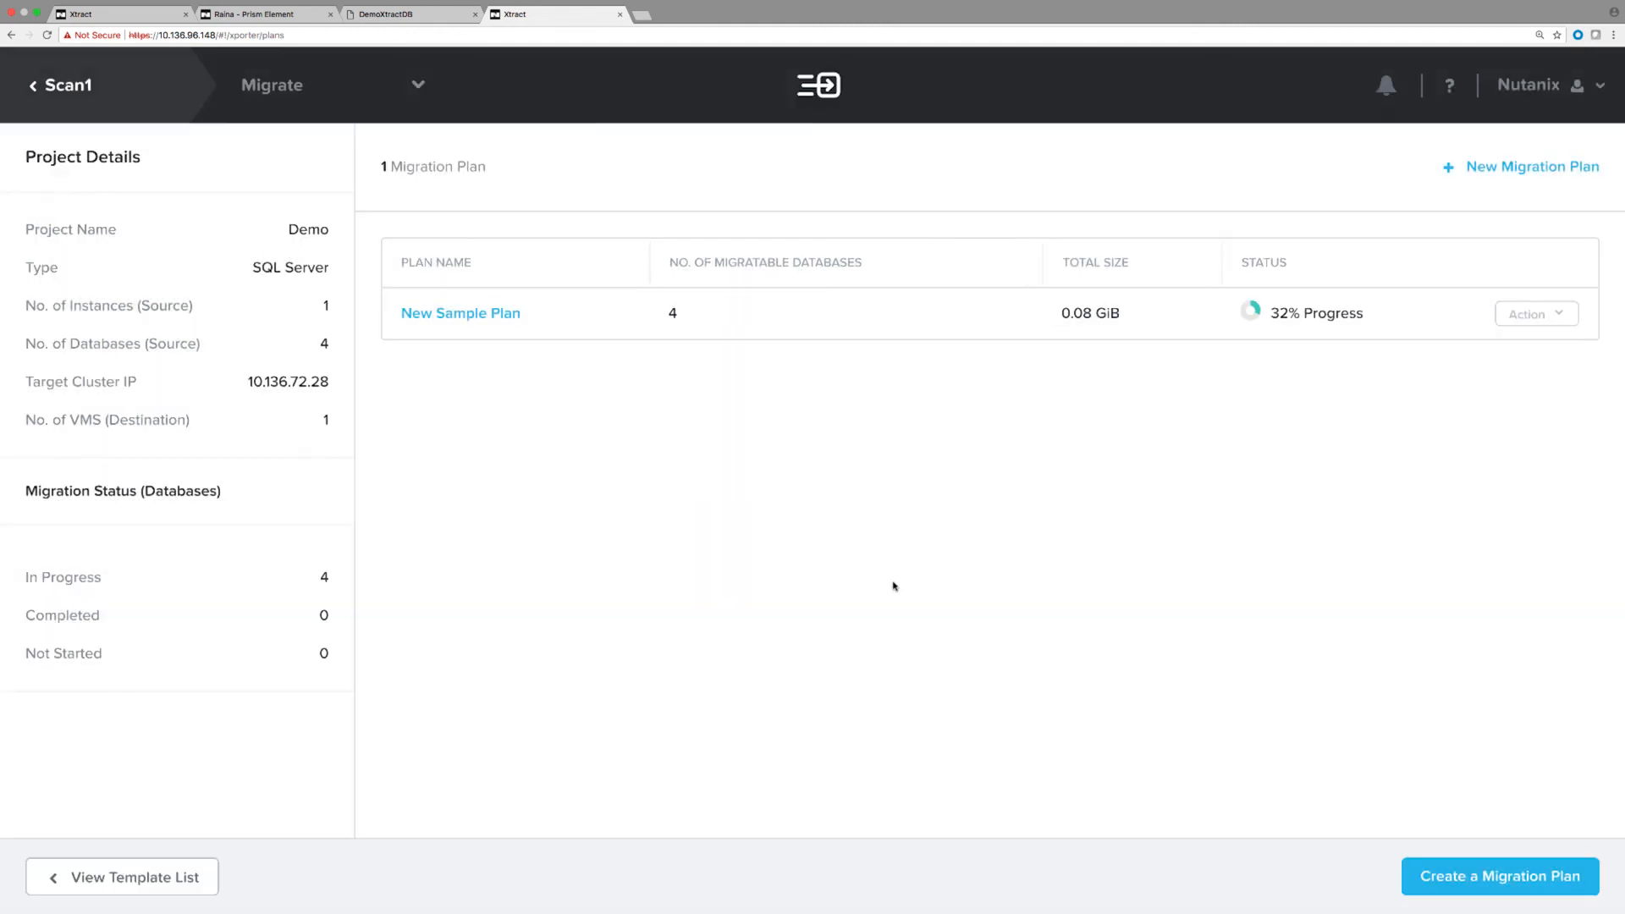
left_click(212, 12)
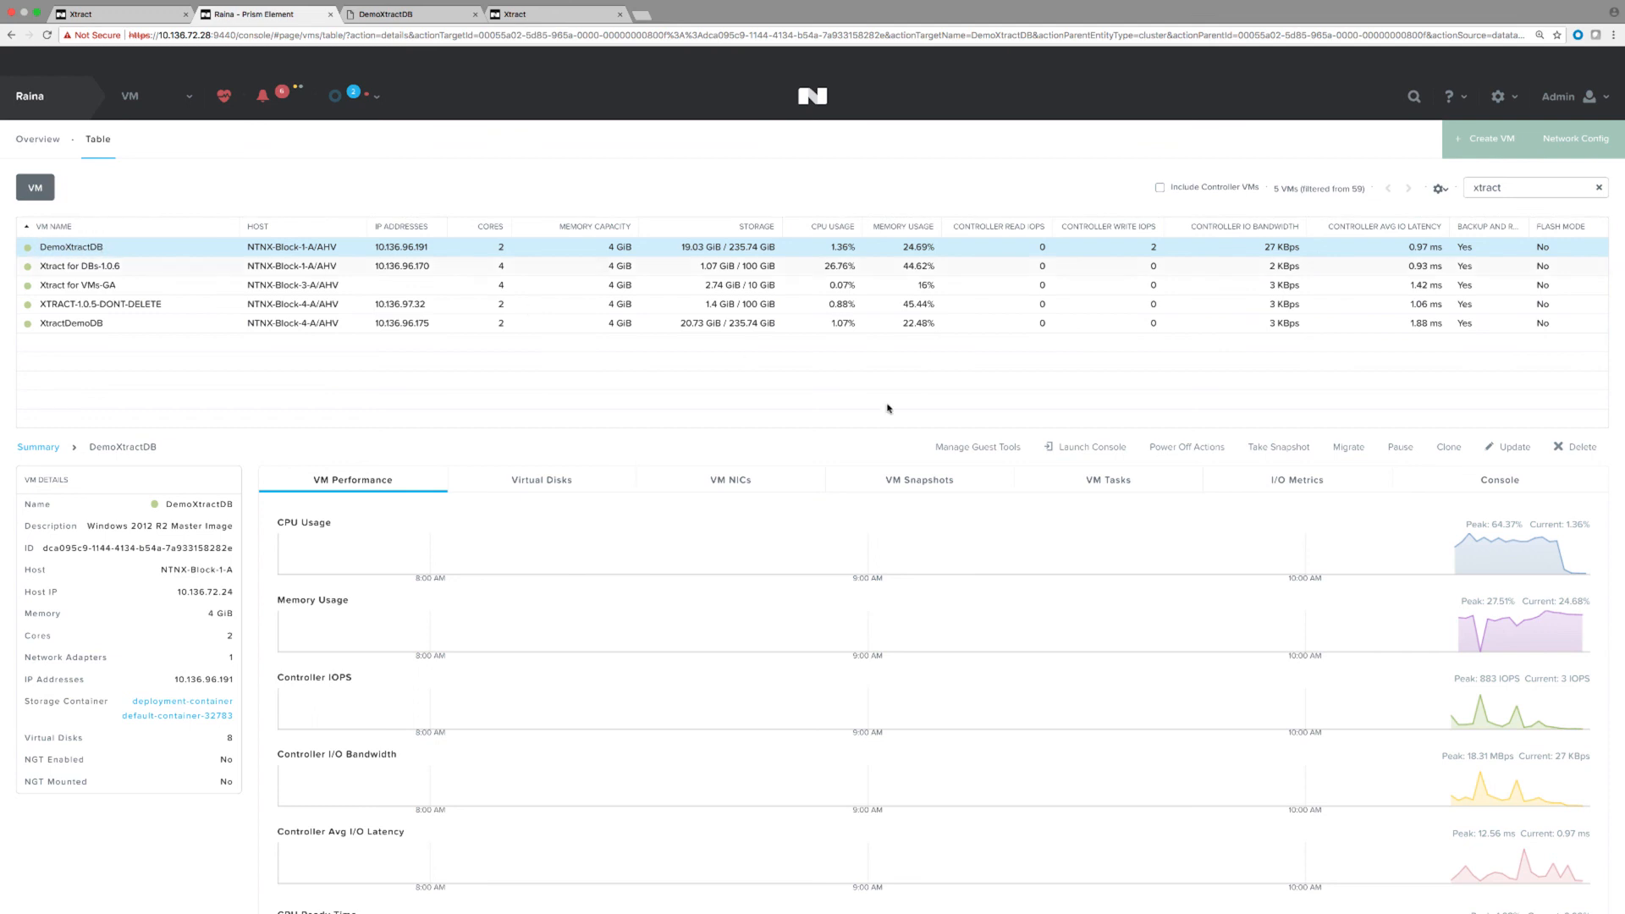
Check the DemoXtractDB VM's Windows console, then return to the Xtract migration plans.
left_click(1092, 447)
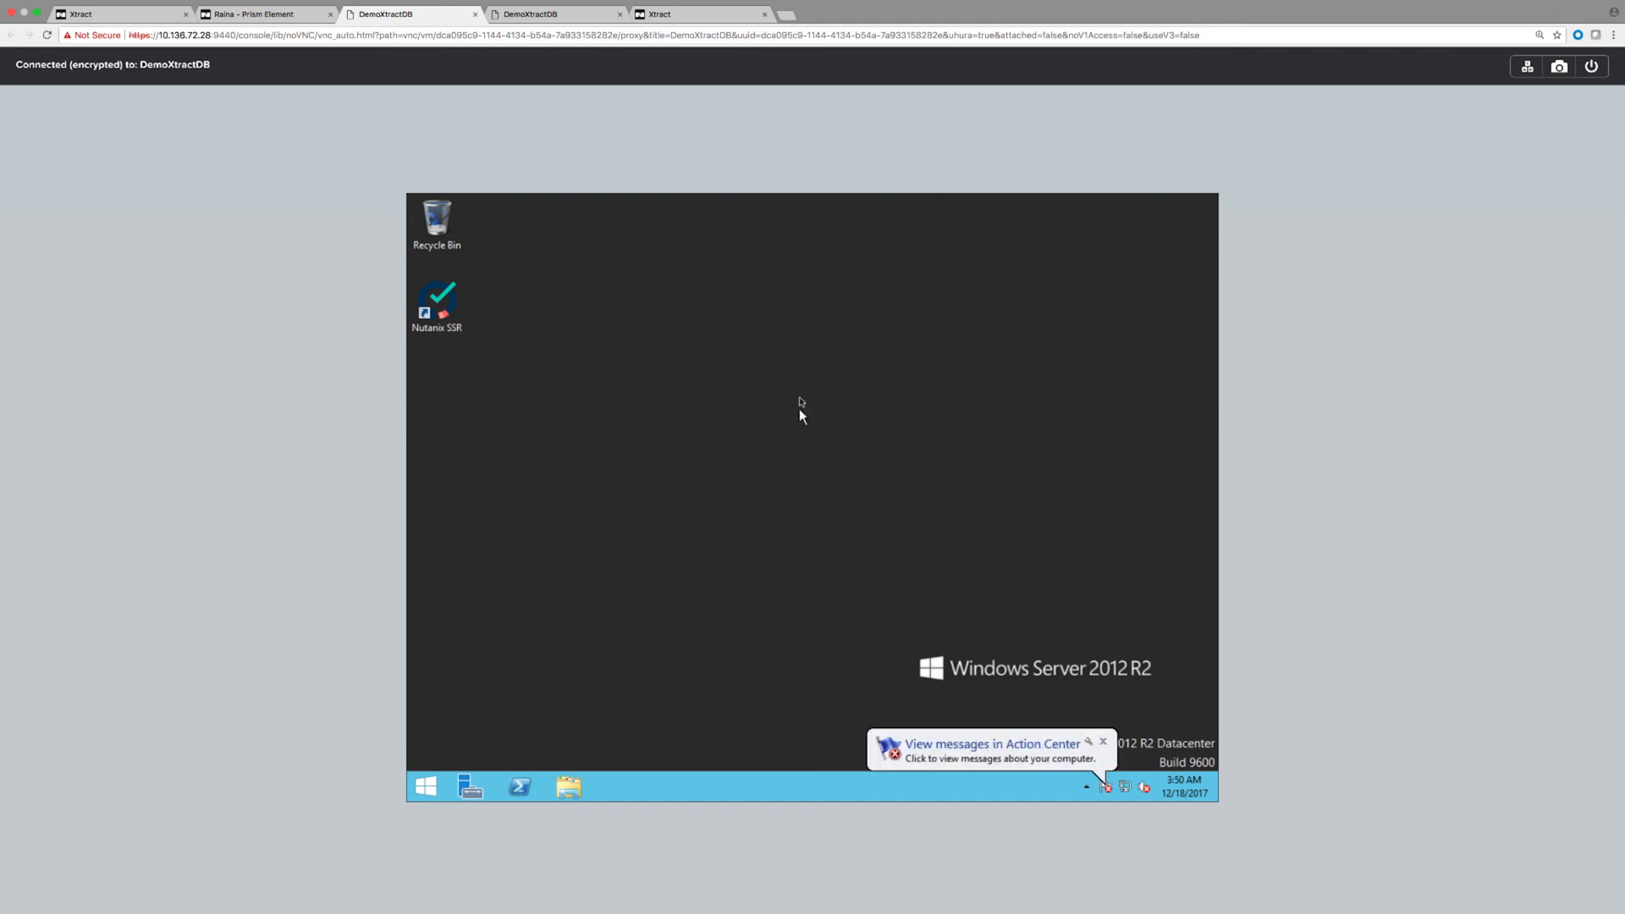
left_click(677, 14)
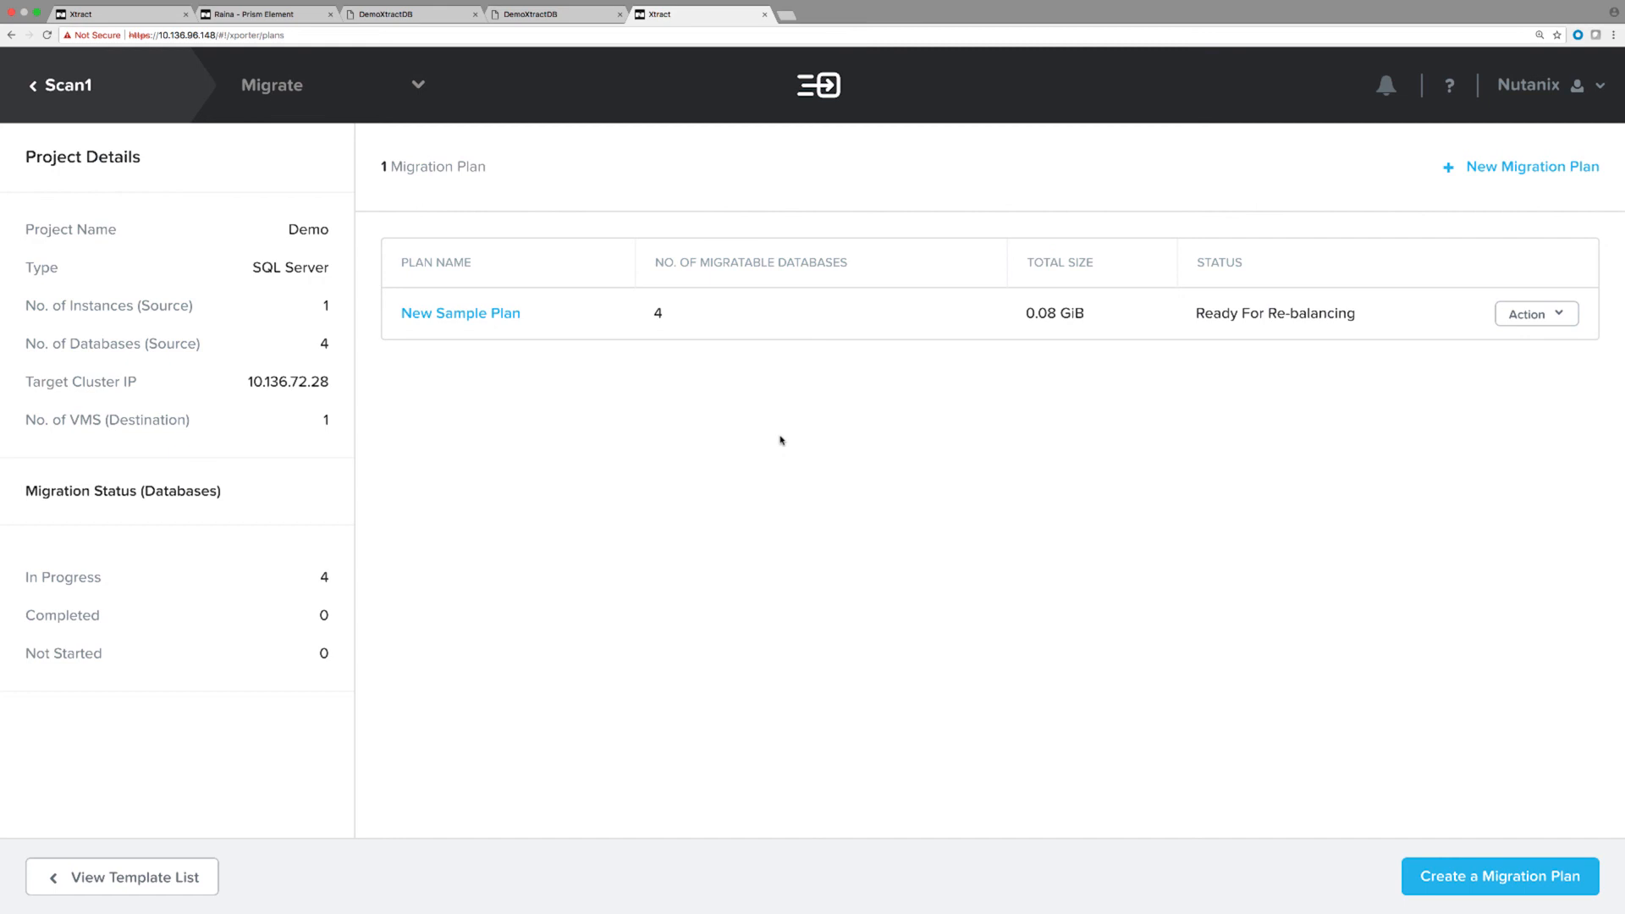